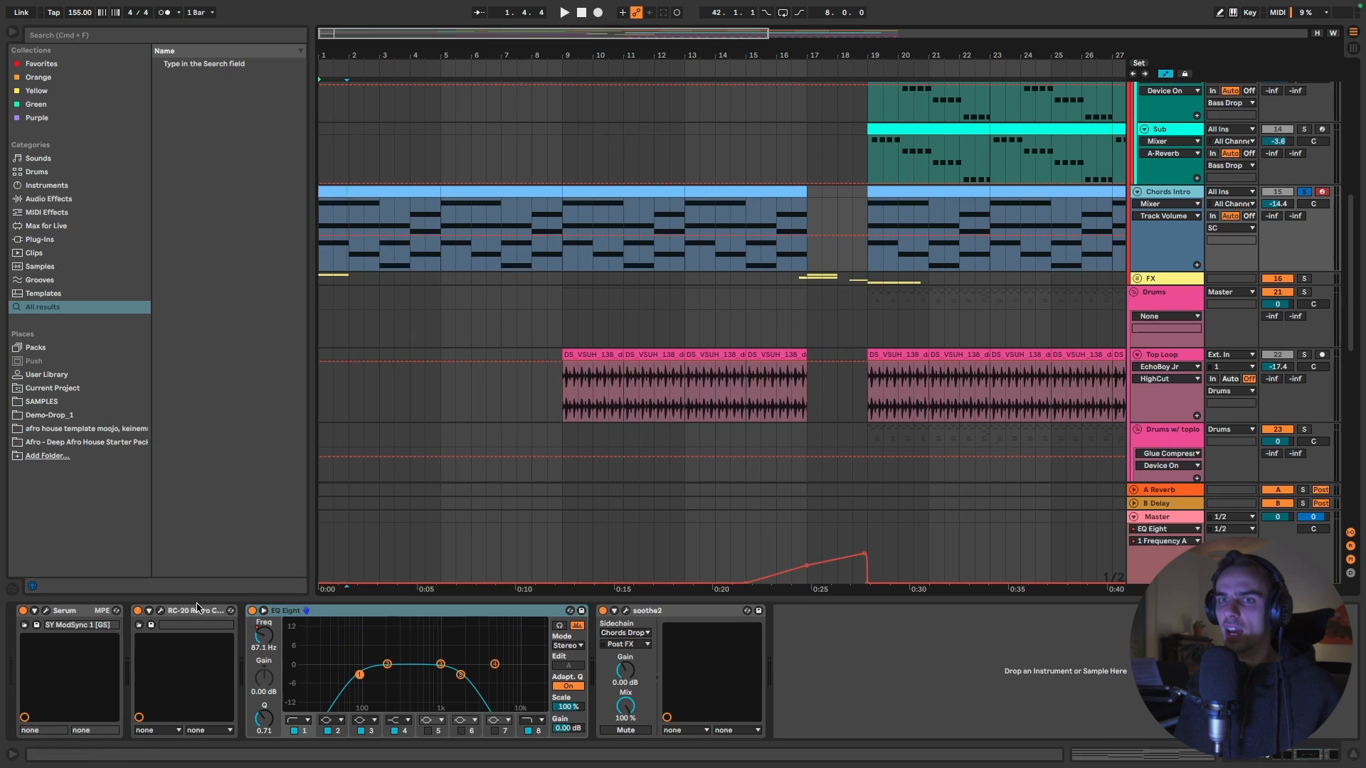
Step: Inspect the RC-20 Retro Color settings on the Chords Intro track and close the plug-in window
click(158, 612)
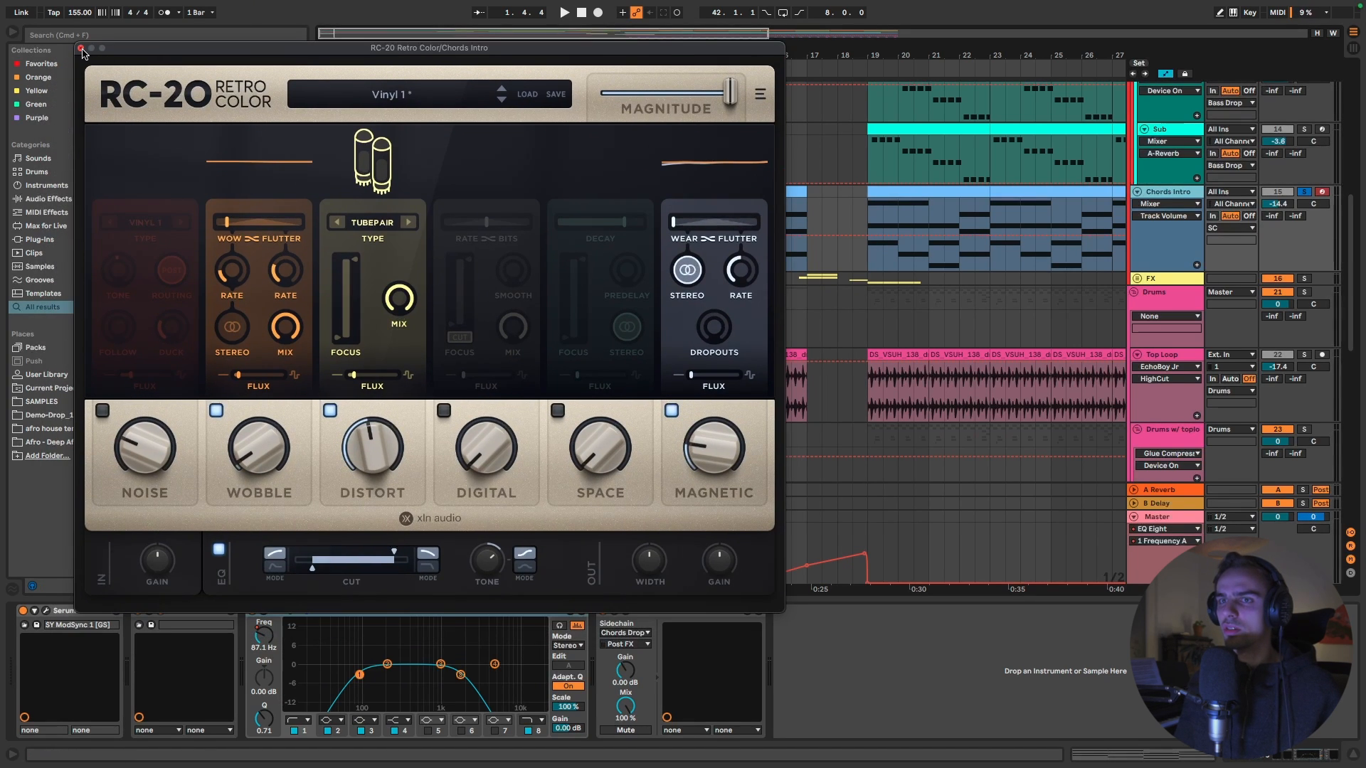
click(82, 49)
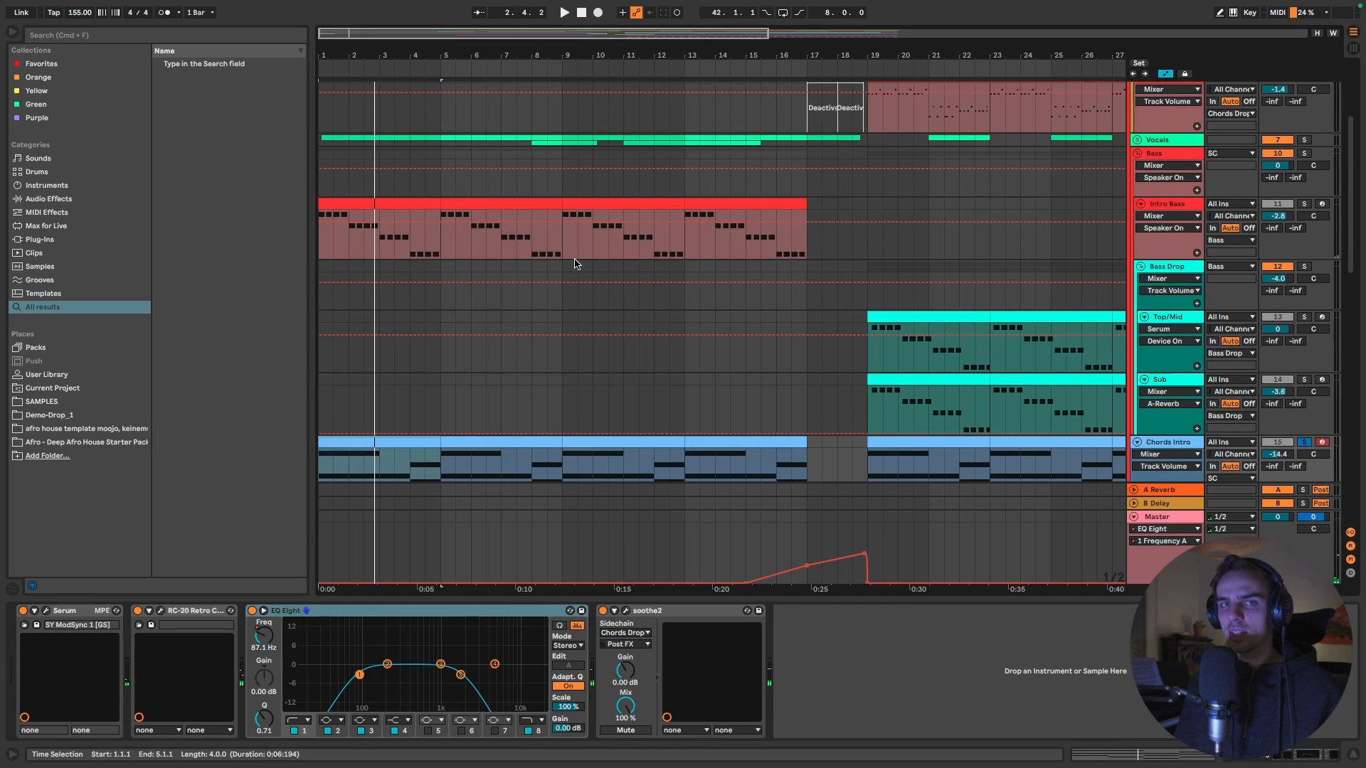
Step: Select the Intro Bass track, open its Serum instrument and start playback
click(1283, 208)
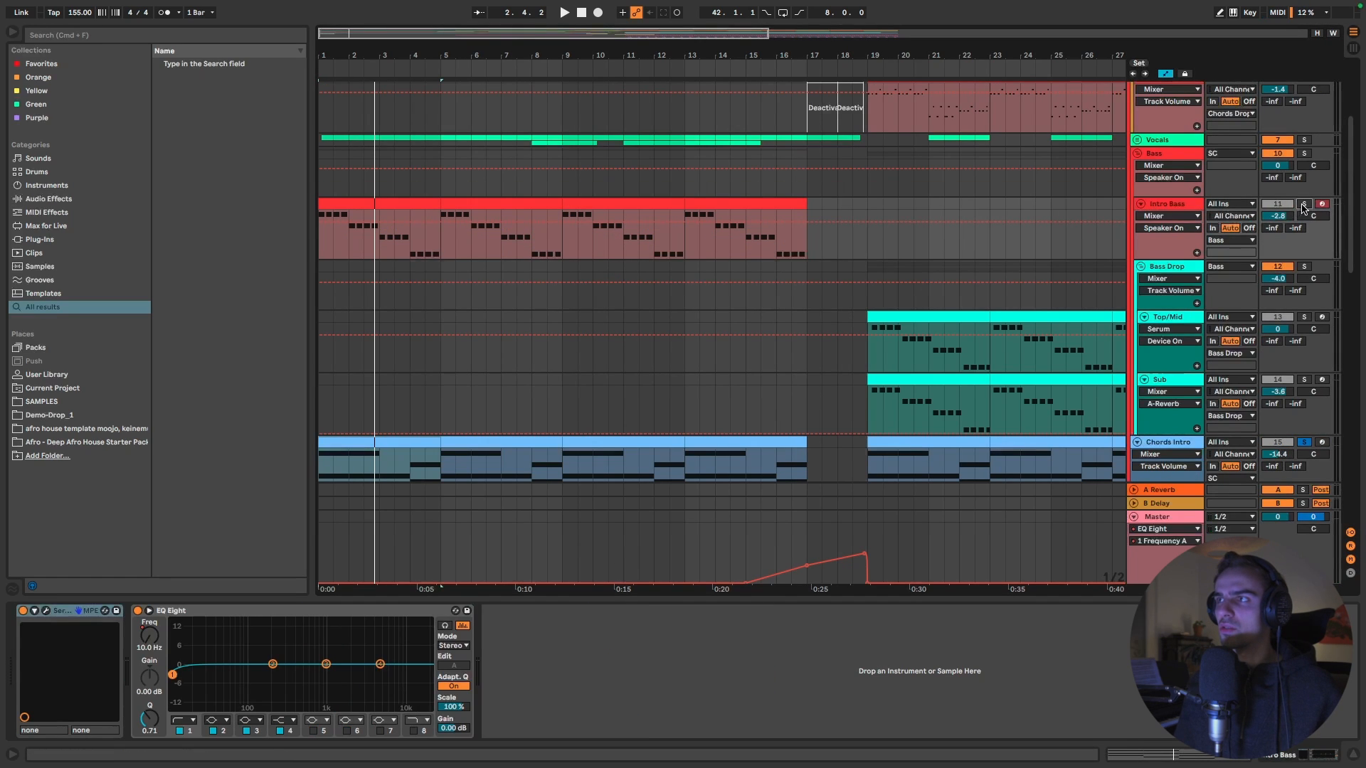
click(47, 611)
key(space)
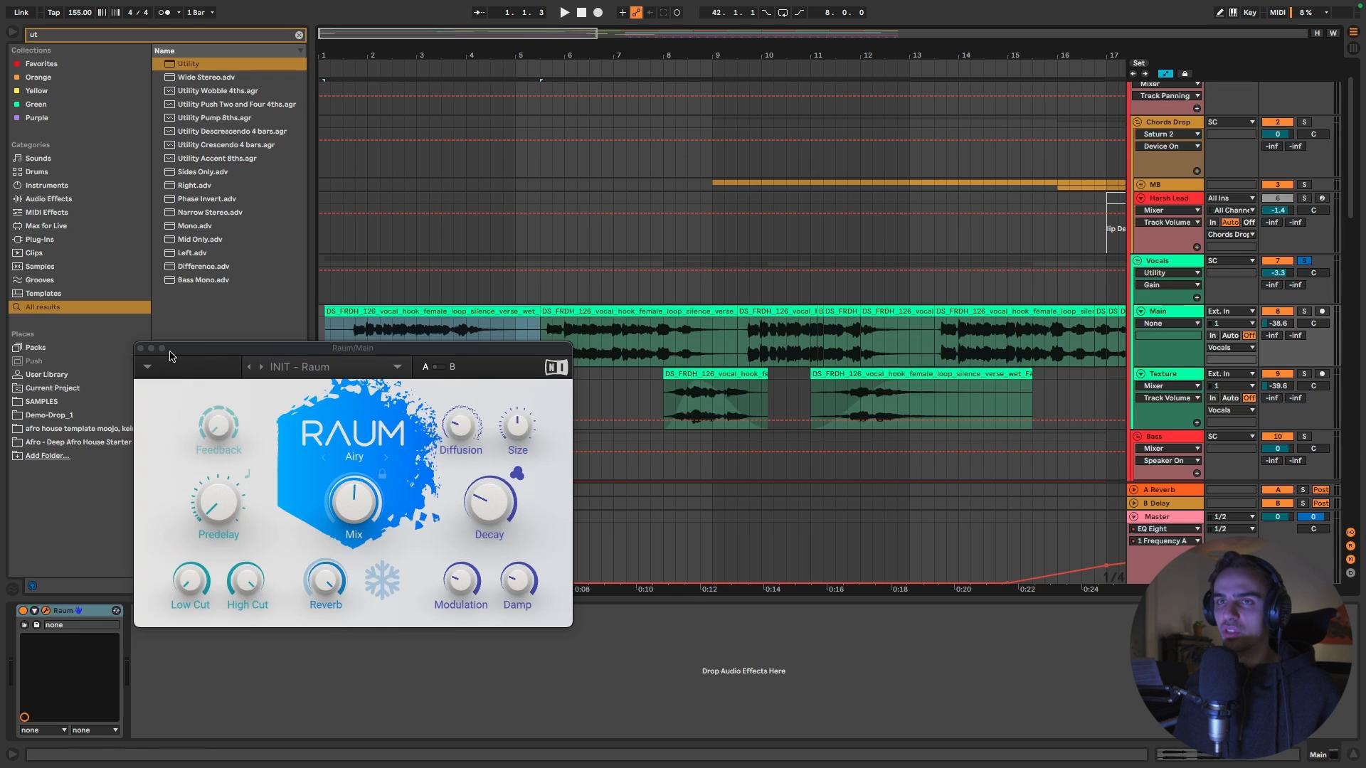
Step: Close the Raum window and audition the vocals, including the Texture track's clip starting at bar 8
click(141, 350)
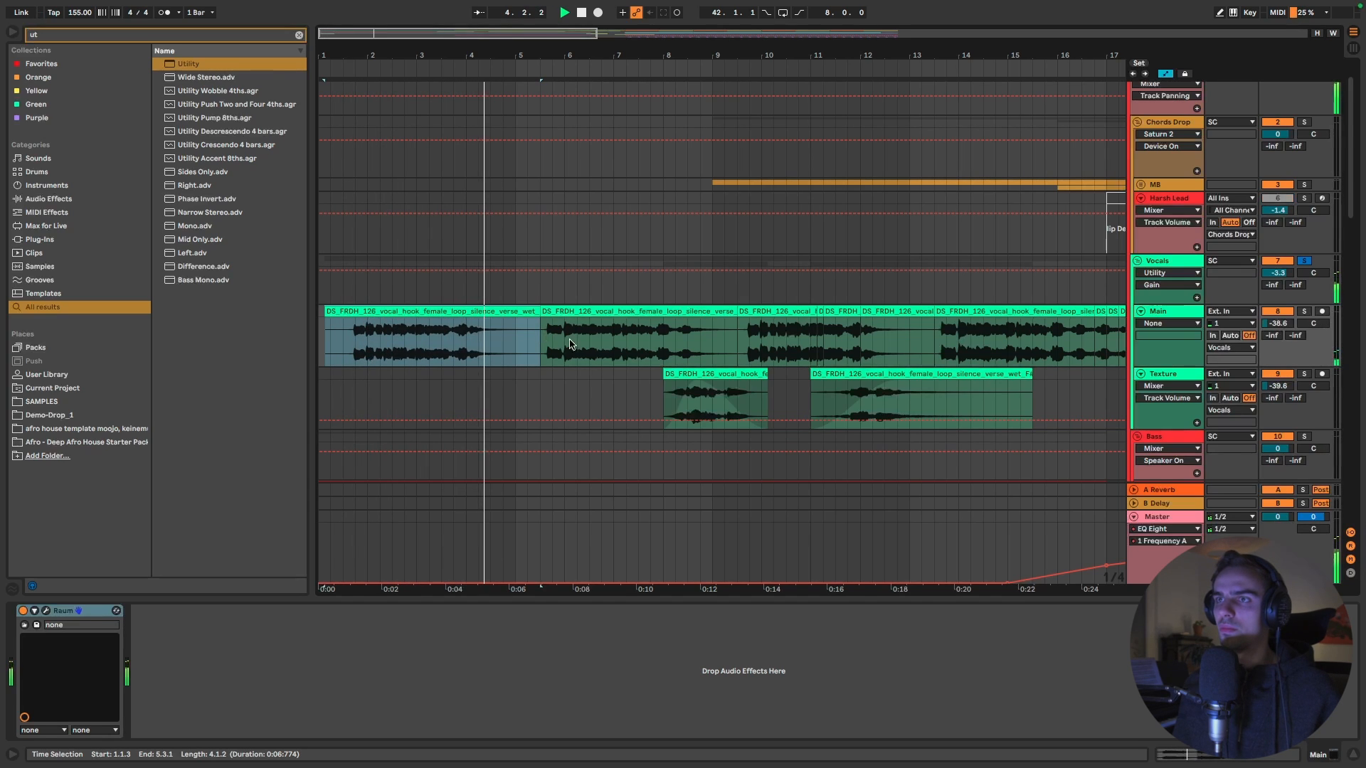
click(740, 371)
key(space)
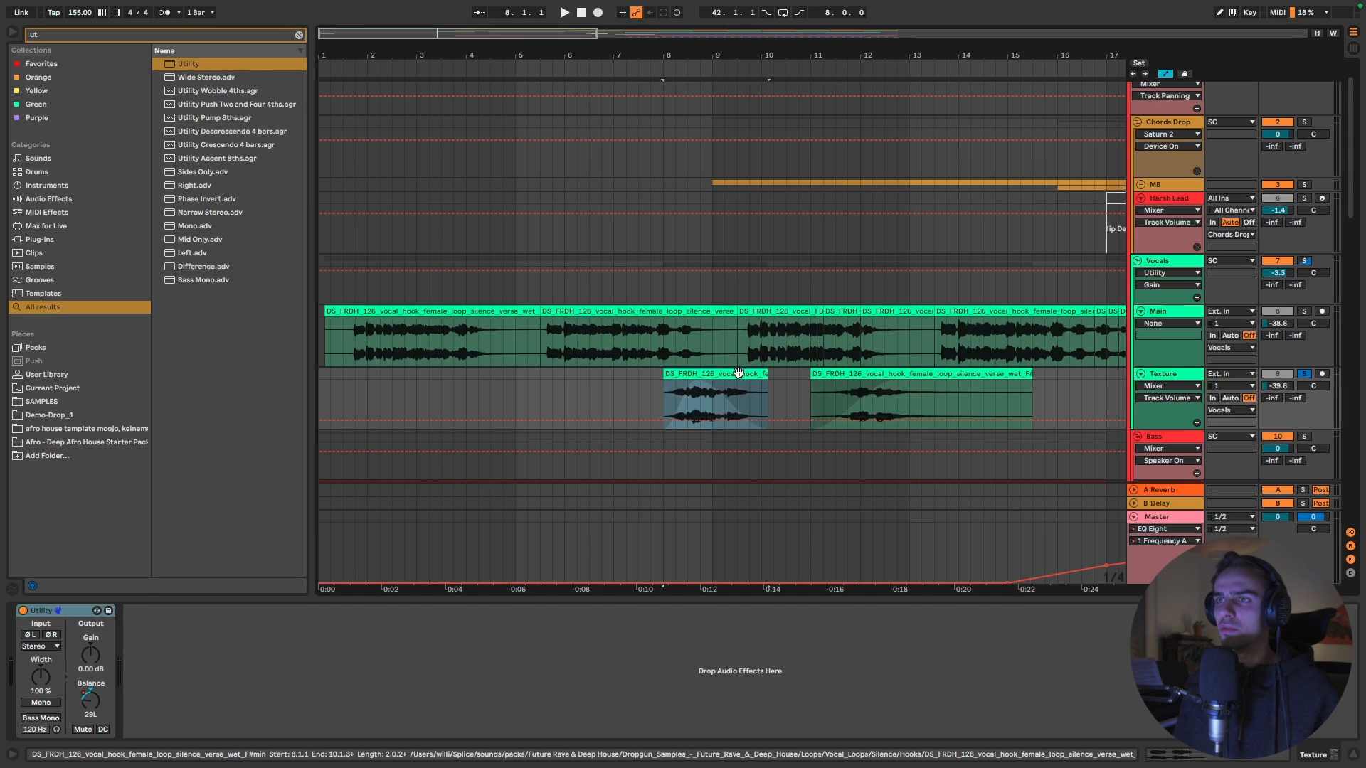
key(space)
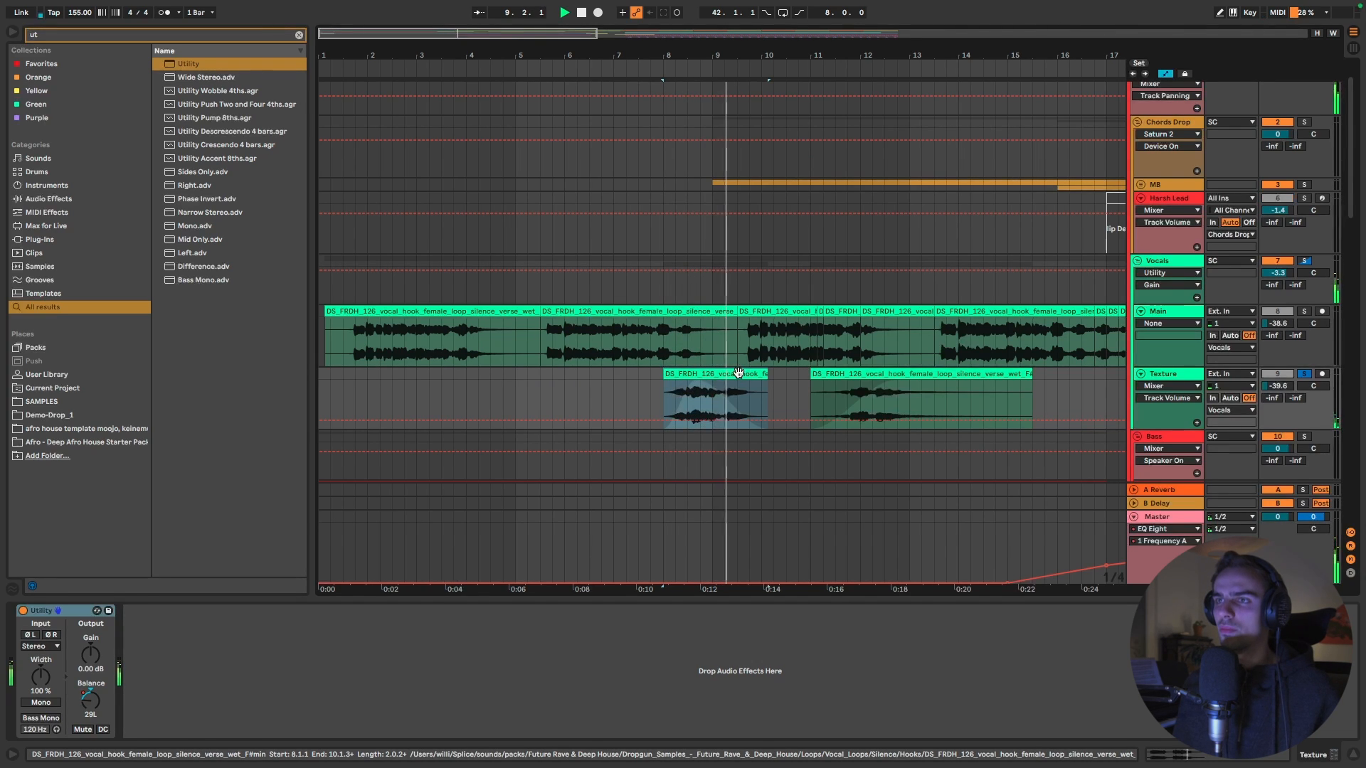
key(space)
Step: Copy the Main vocal phrase from 1.4 to 3.4 onto the Texture track and set its warp mode to Texture
drag(355, 350, 447, 353)
click(359, 372)
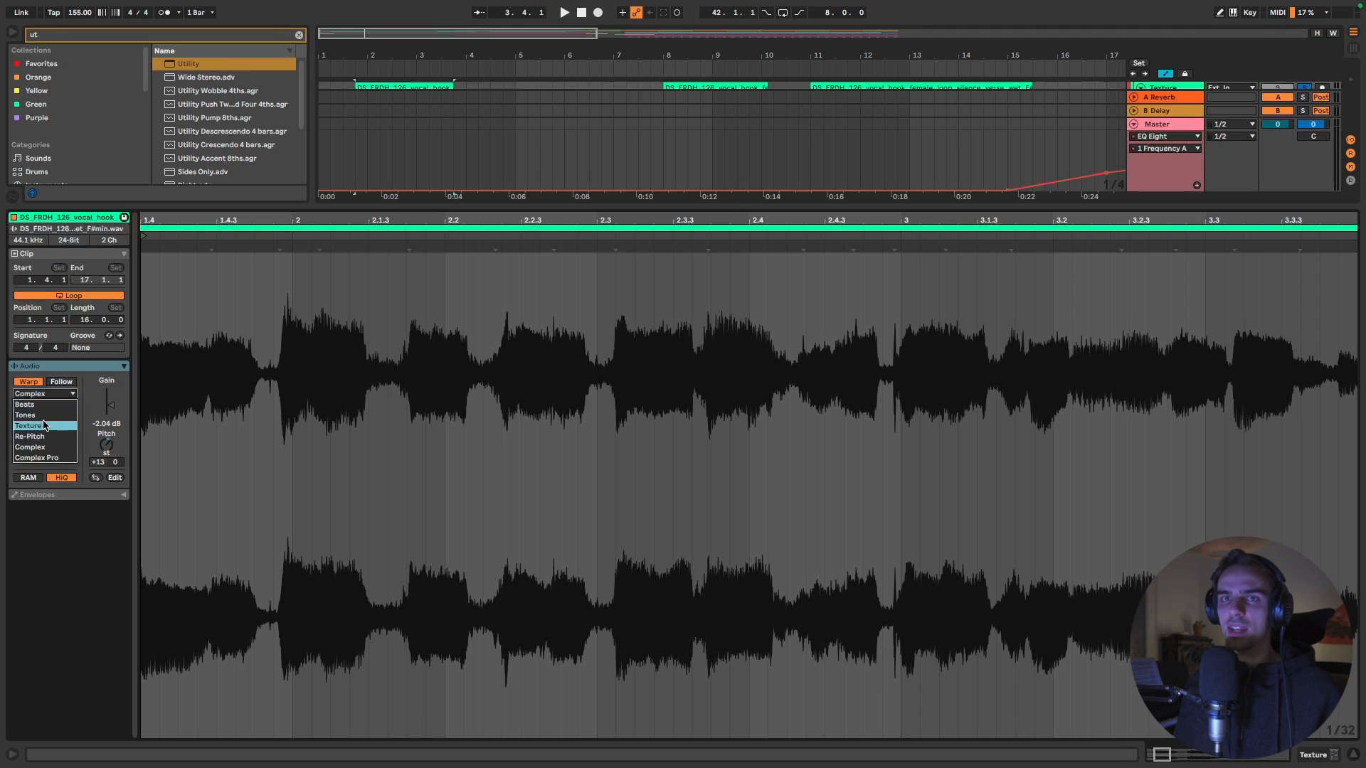
click(44, 427)
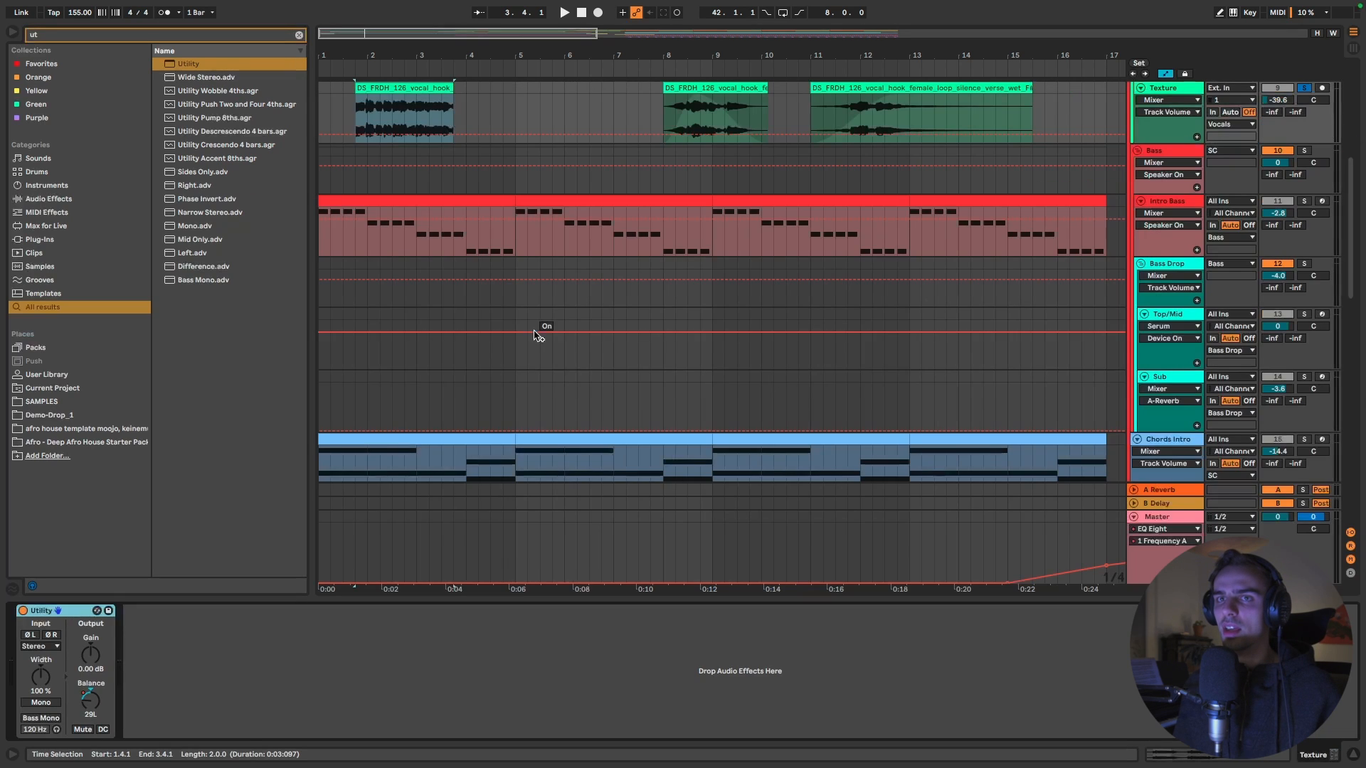
Step: Stretch the copied Texture clip's end to bar 7, play it and delete the clip
scroll(498, 320, up, 5)
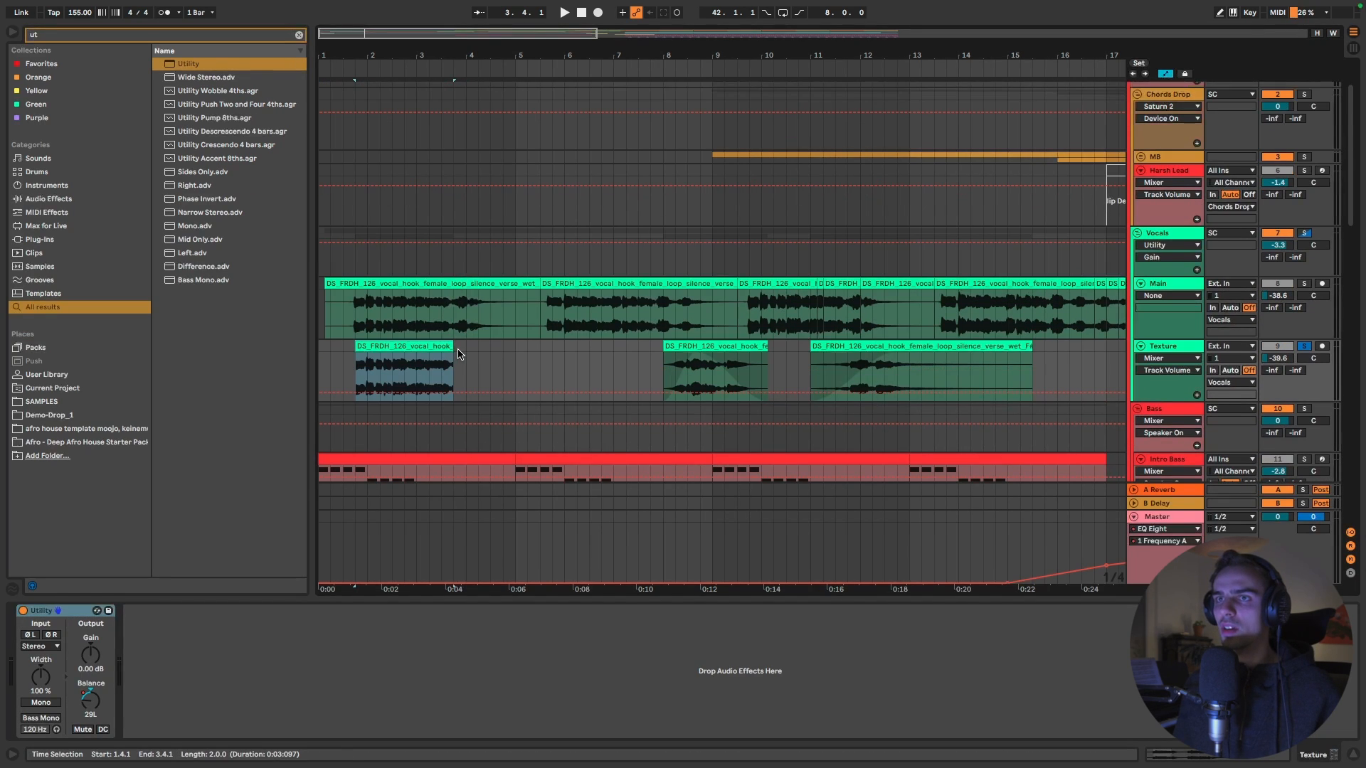
drag(453, 370, 613, 371)
key(space)
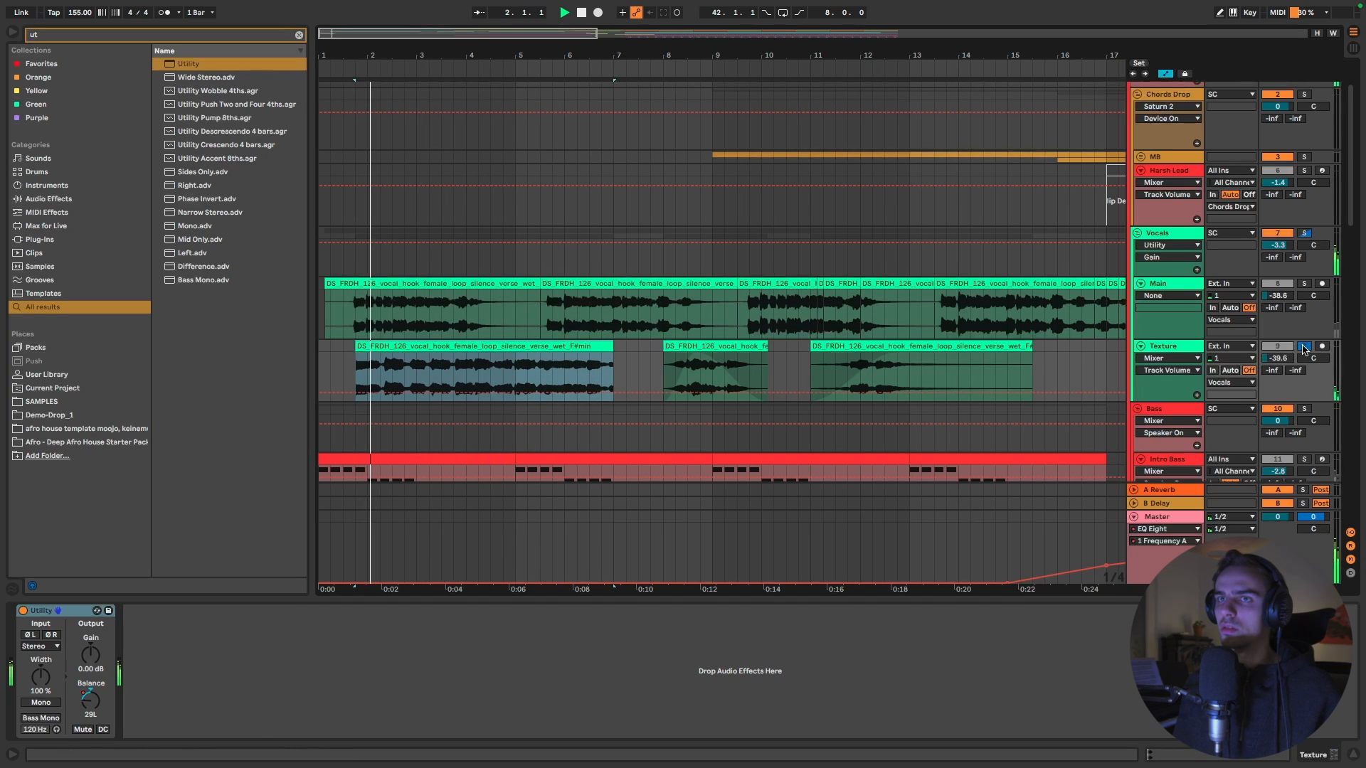
click(602, 351)
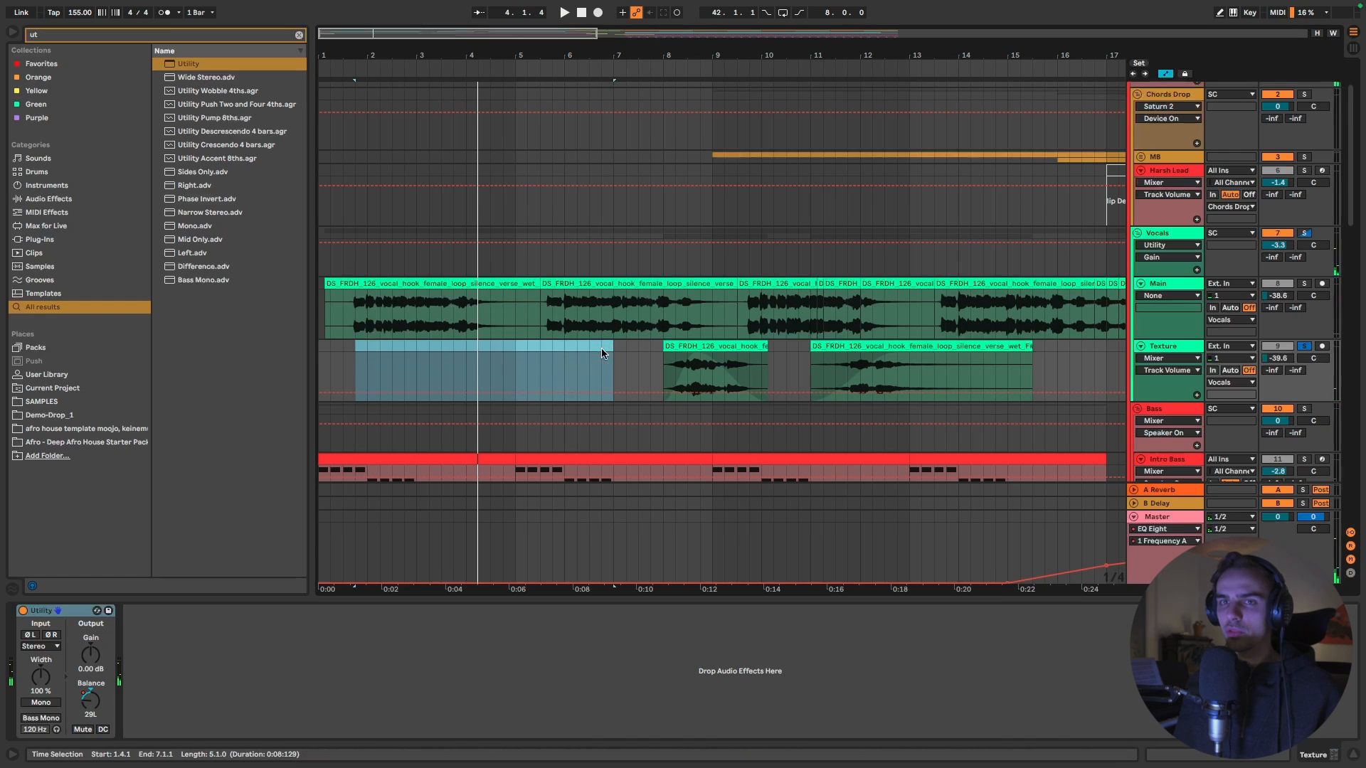
Step: Examine the Vocals group's effect chain, including Saturn 2, and play the vocals through it
click(702, 347)
key(minus)
click(1179, 234)
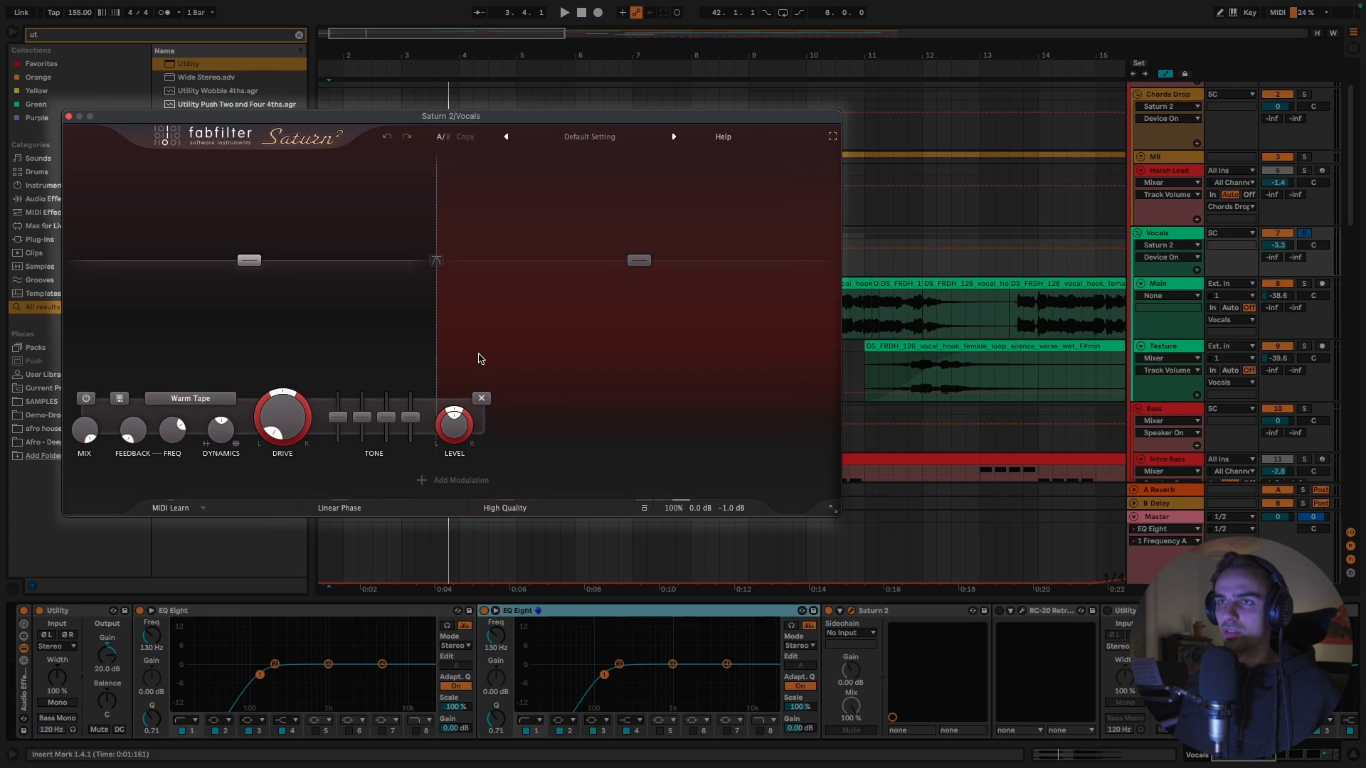
key(space)
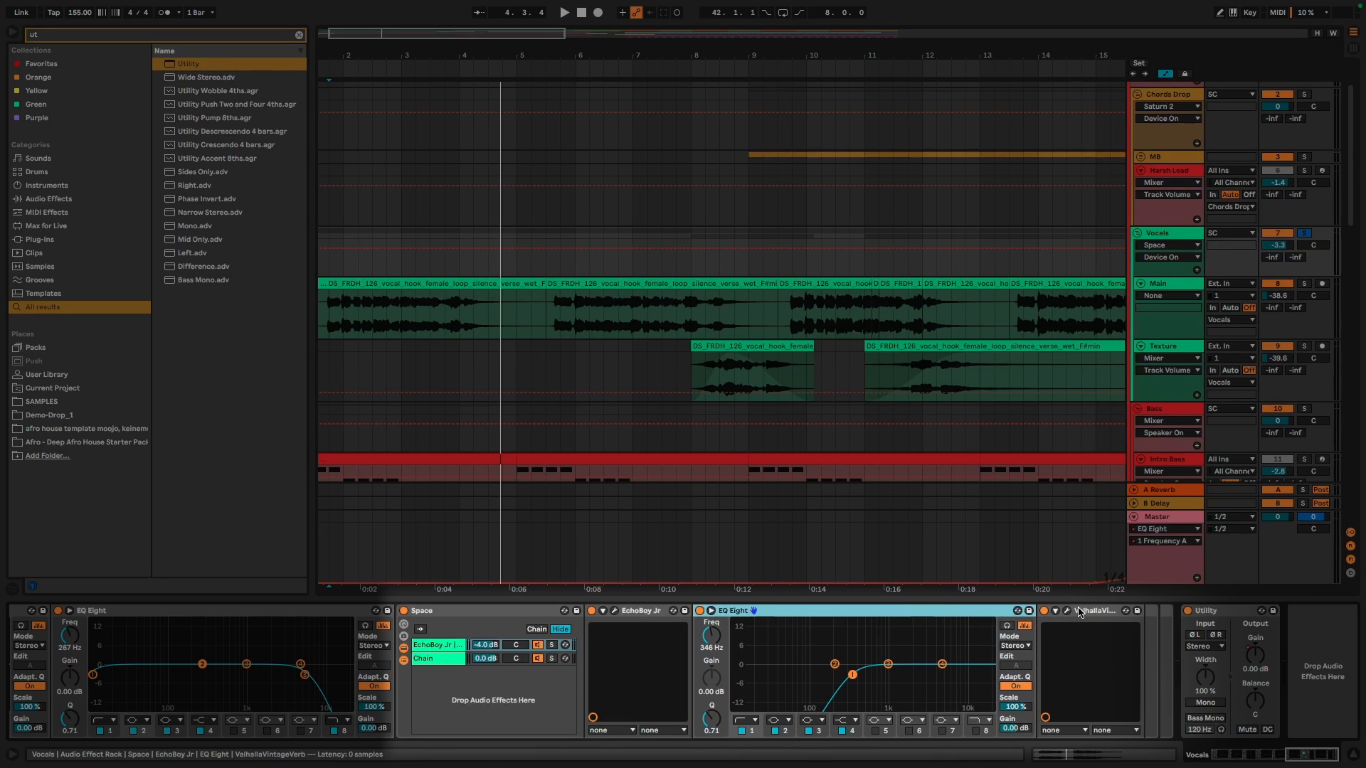
Step: Solo the EchoBoy Jr chain in the Vocals group's Space rack during playback, and unsolo it
click(551, 646)
key(space)
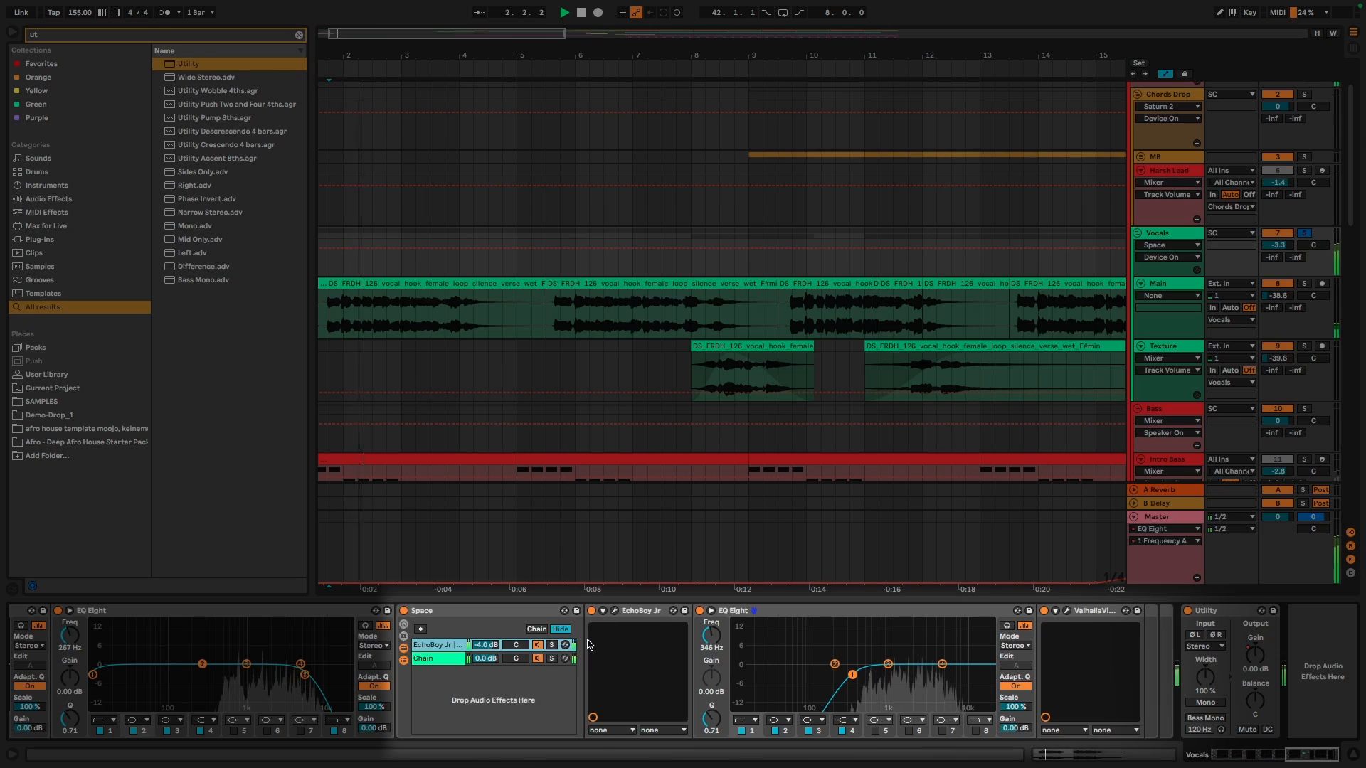
click(553, 646)
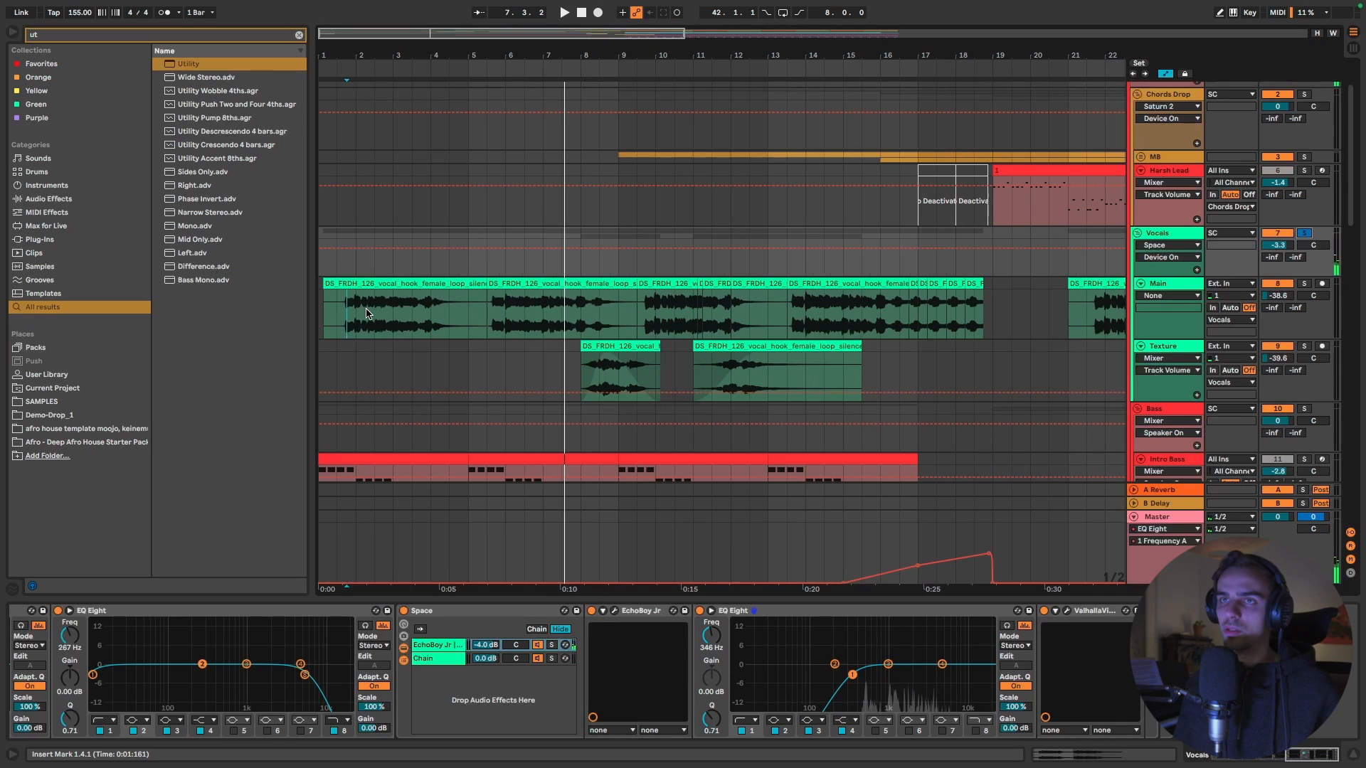
Step: Play the arrangement from the second vocal clip on the Main track
click(360, 317)
click(487, 311)
key(space)
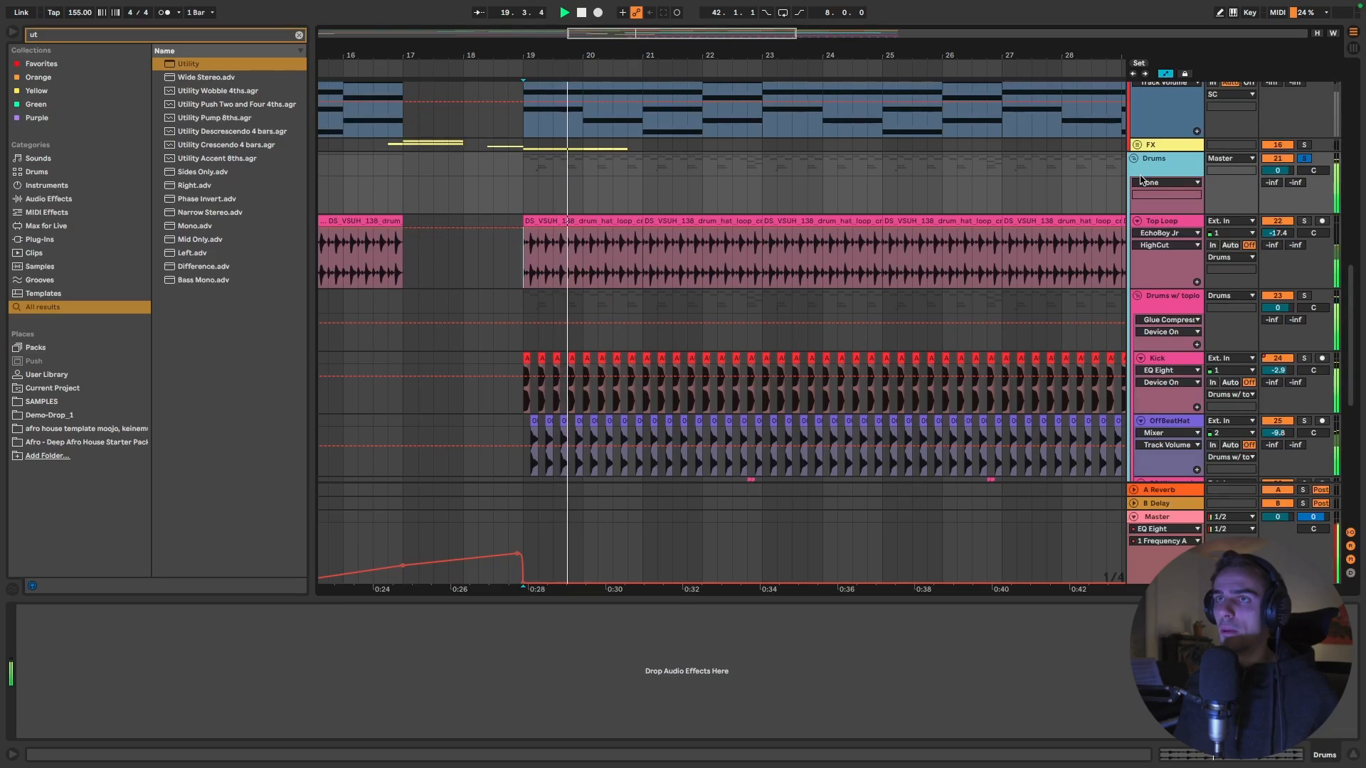
Step: Examine the drum tracks around bar 19 and solo the 31 TPS - Vision track for playback
key(plus)
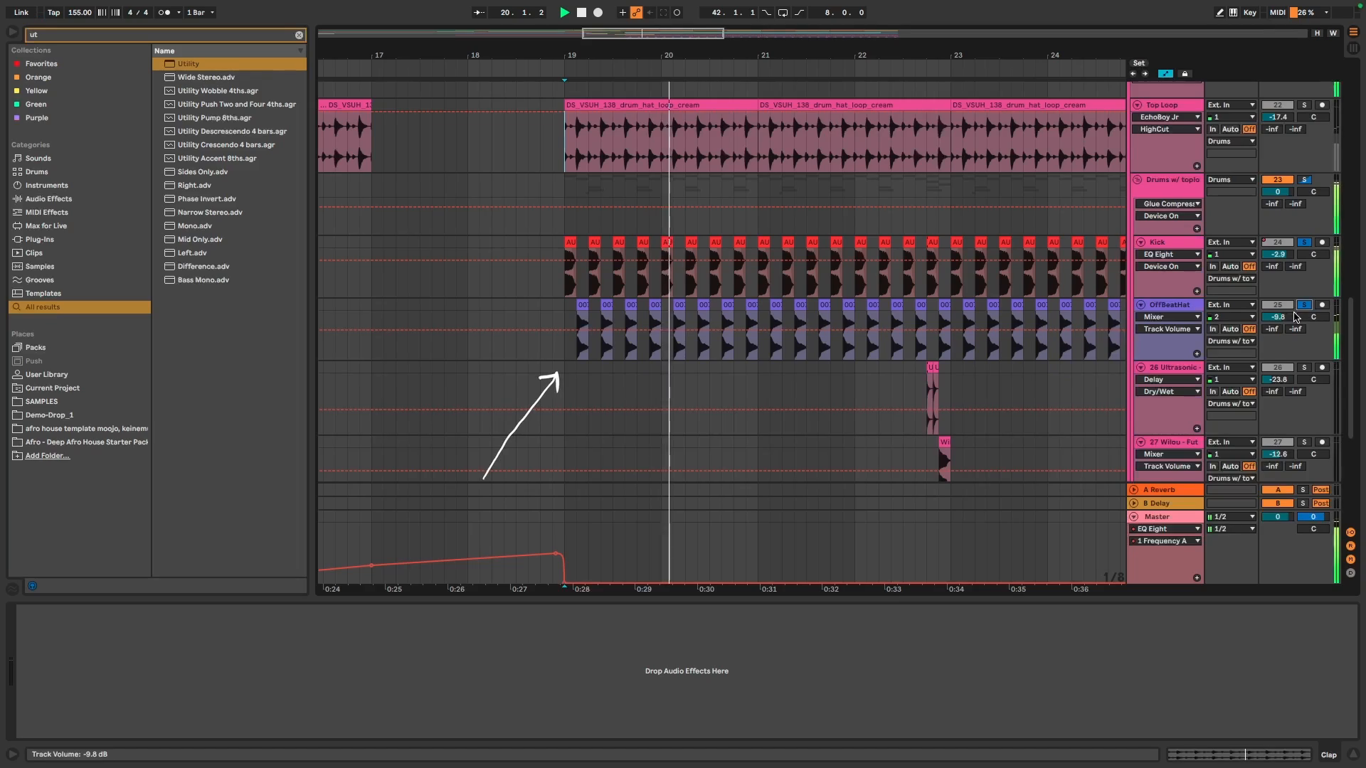
scroll(1306, 404, down, 3)
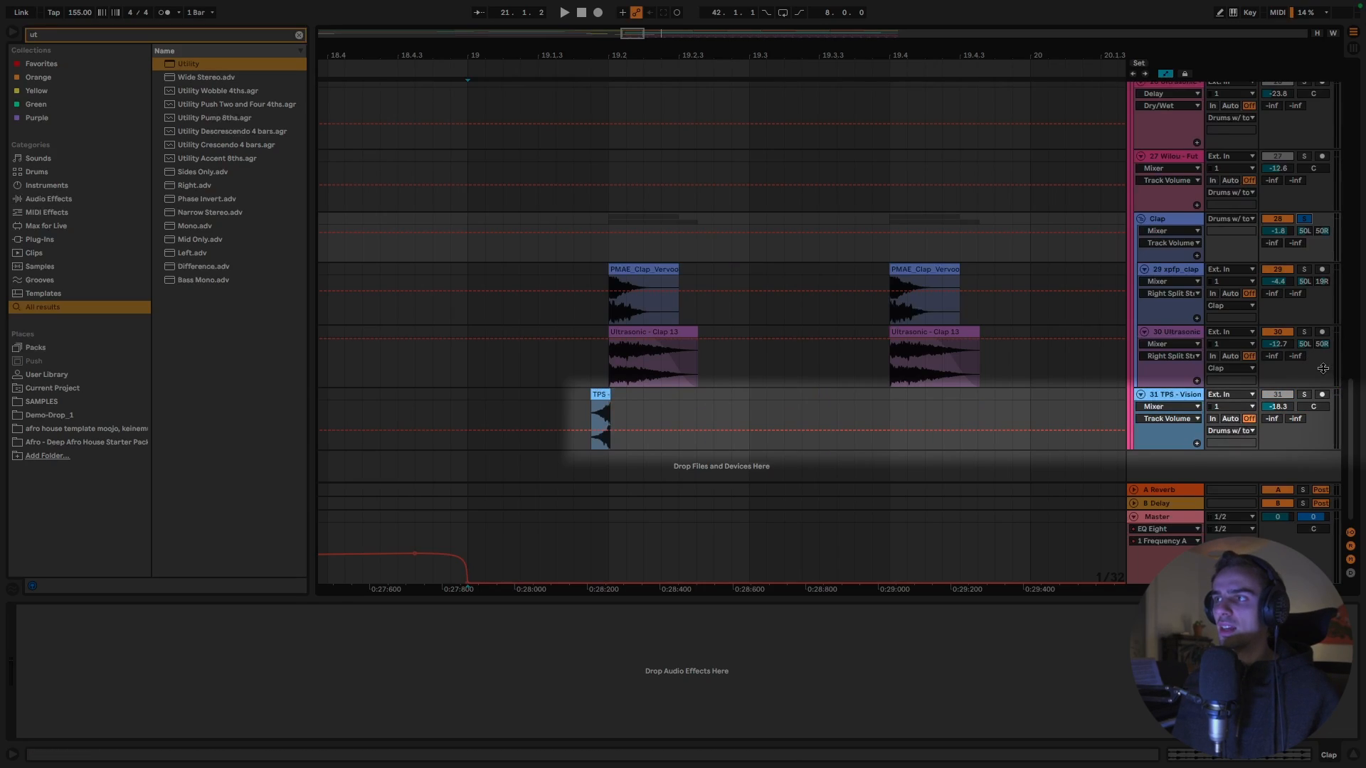
super+click(1306, 396)
key(space)
Step: Solo the 27 Wilou track together with the 26 Ultrasonic track and play both
scroll(908, 393, down, 4)
scroll(908, 393, right, 4)
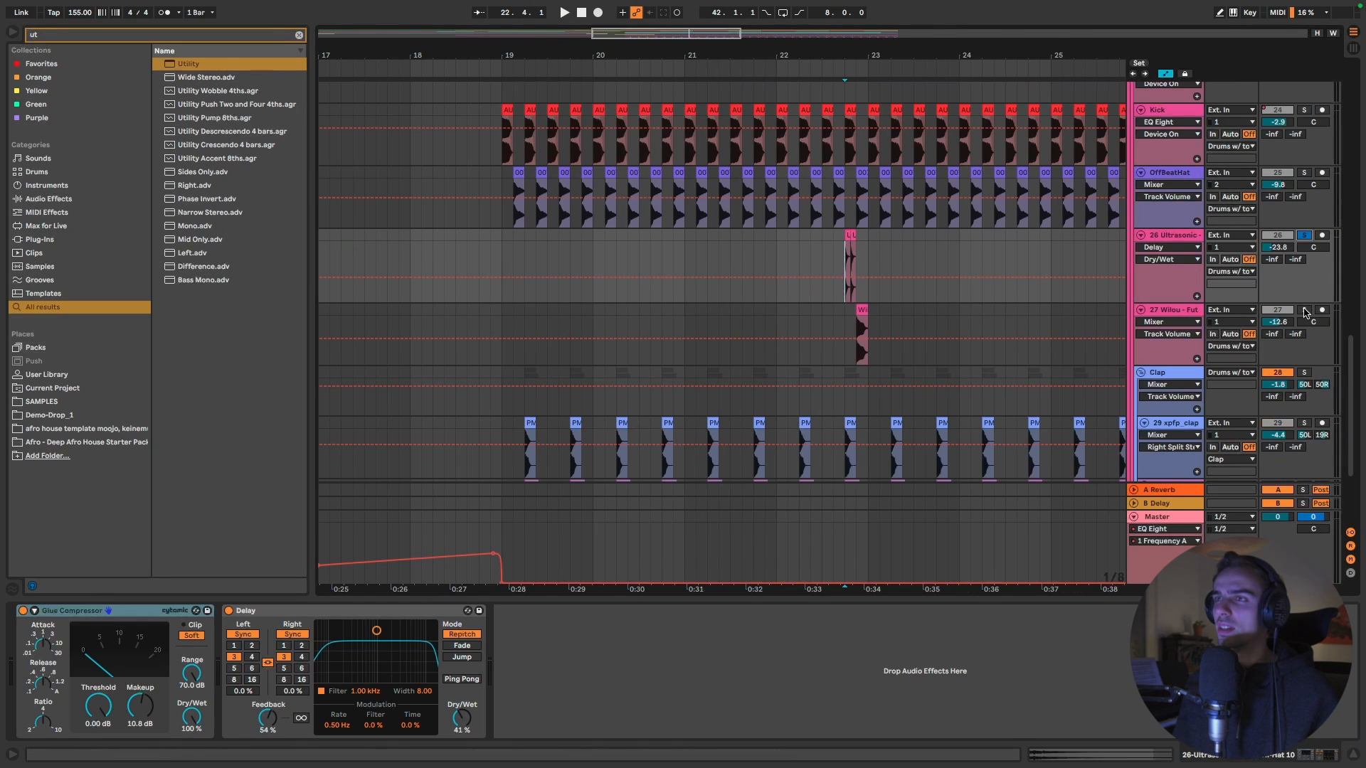
super+click(1305, 312)
key(space)
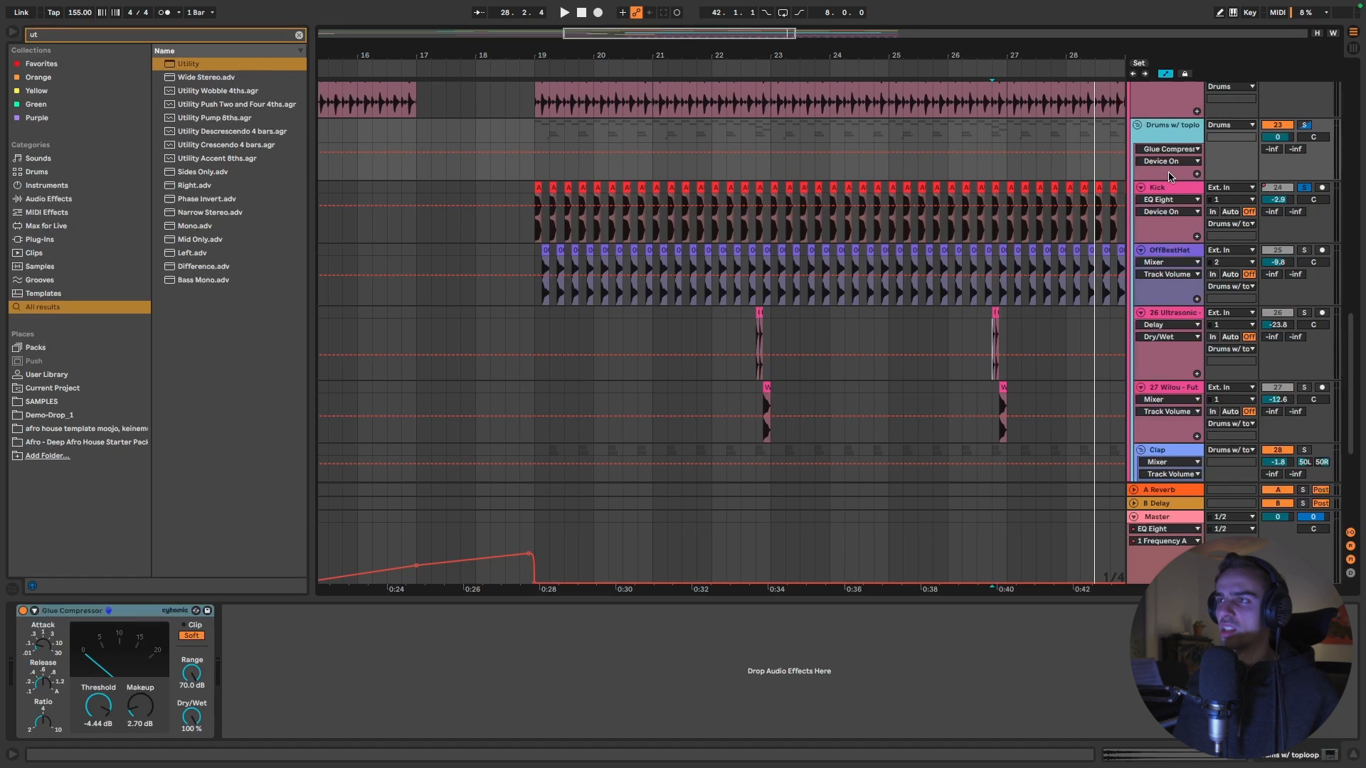
Step: Inspect and play back the Kick track's Glue Compressor and the 26 Ultrasonic track's Delay
click(1176, 189)
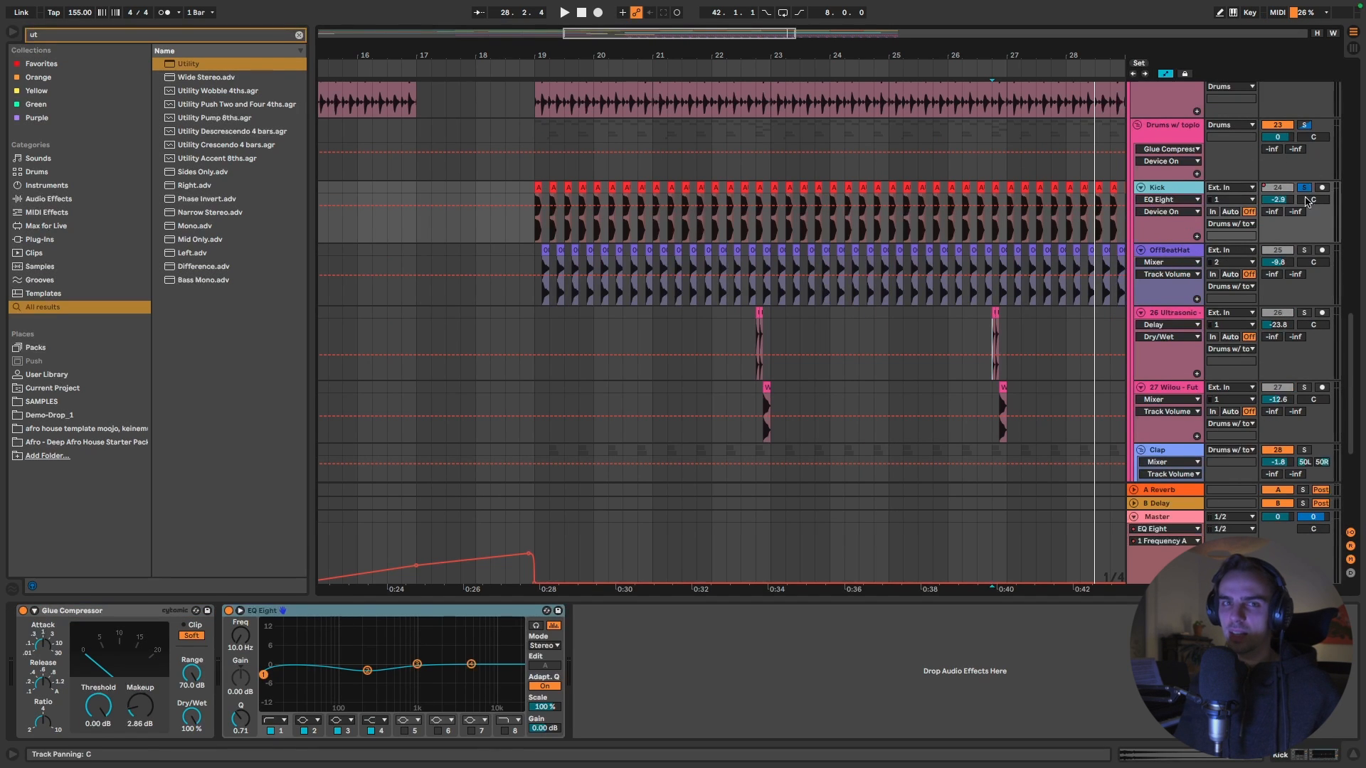
click(151, 615)
key(space)
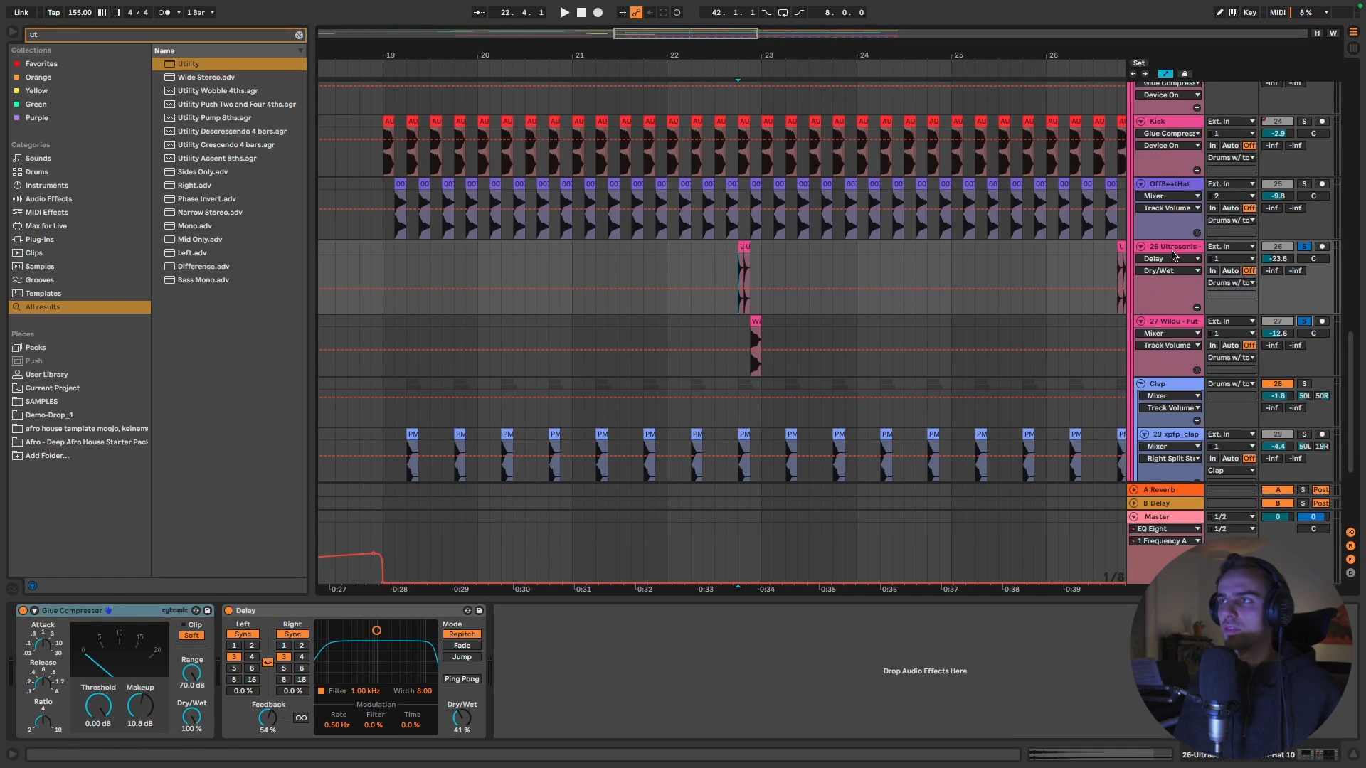
click(267, 612)
key(space)
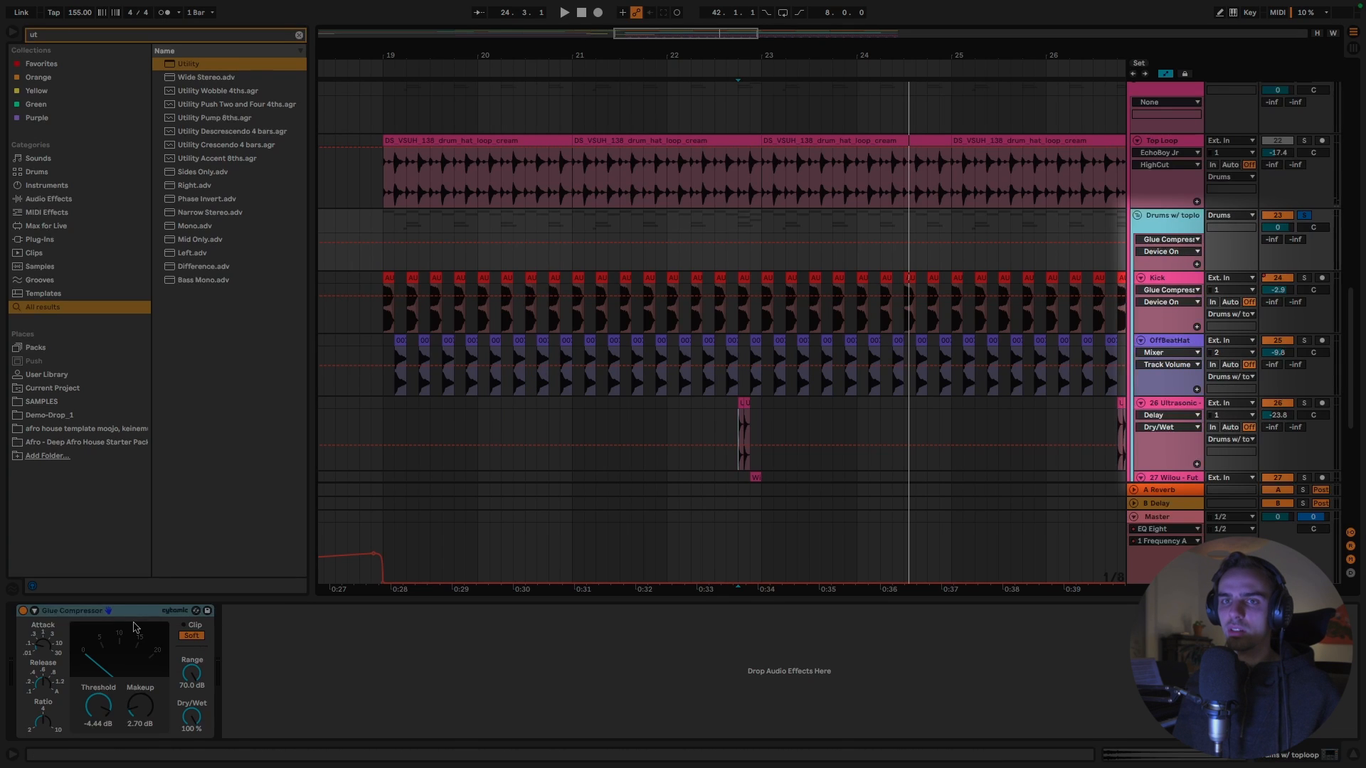
Step: Inspect the Glue Compressor on the Drums w/ toploop group and play the group from bar 19
click(140, 613)
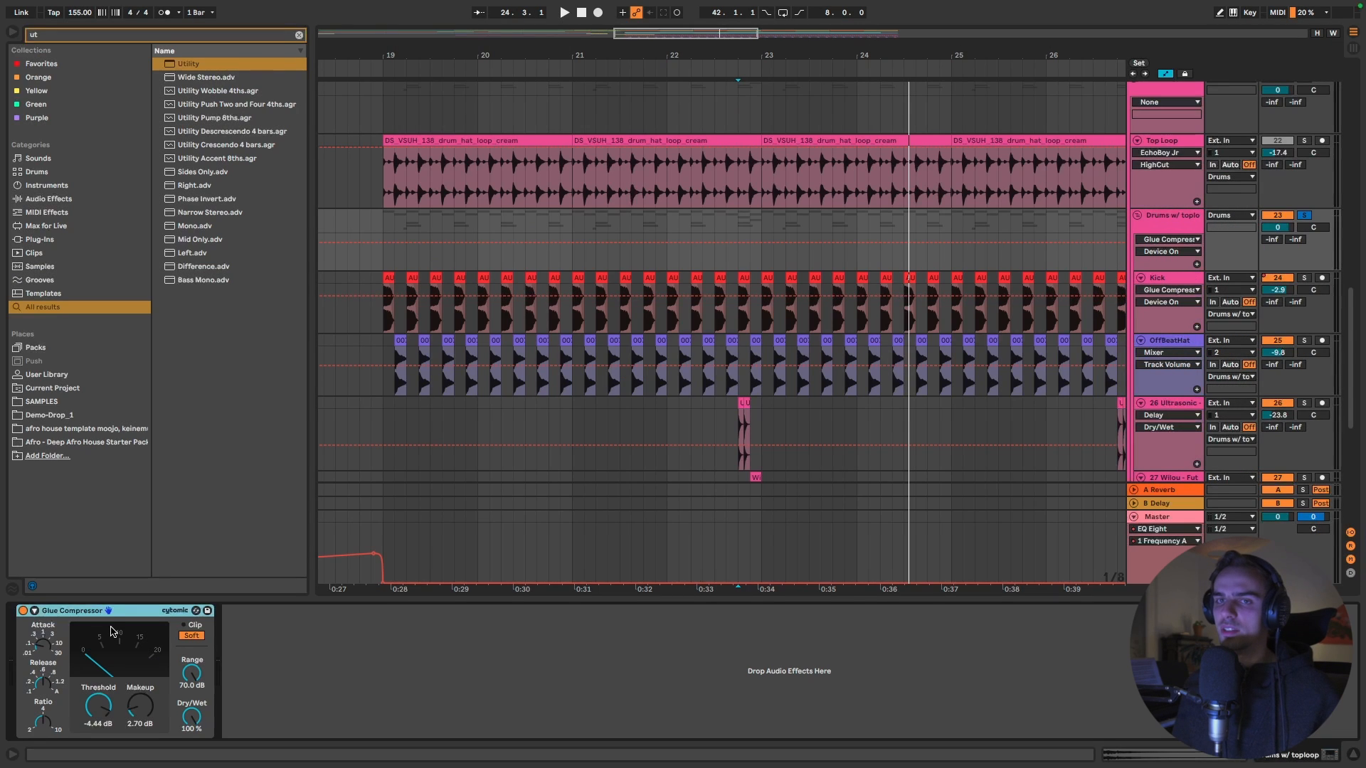
click(384, 269)
key(space)
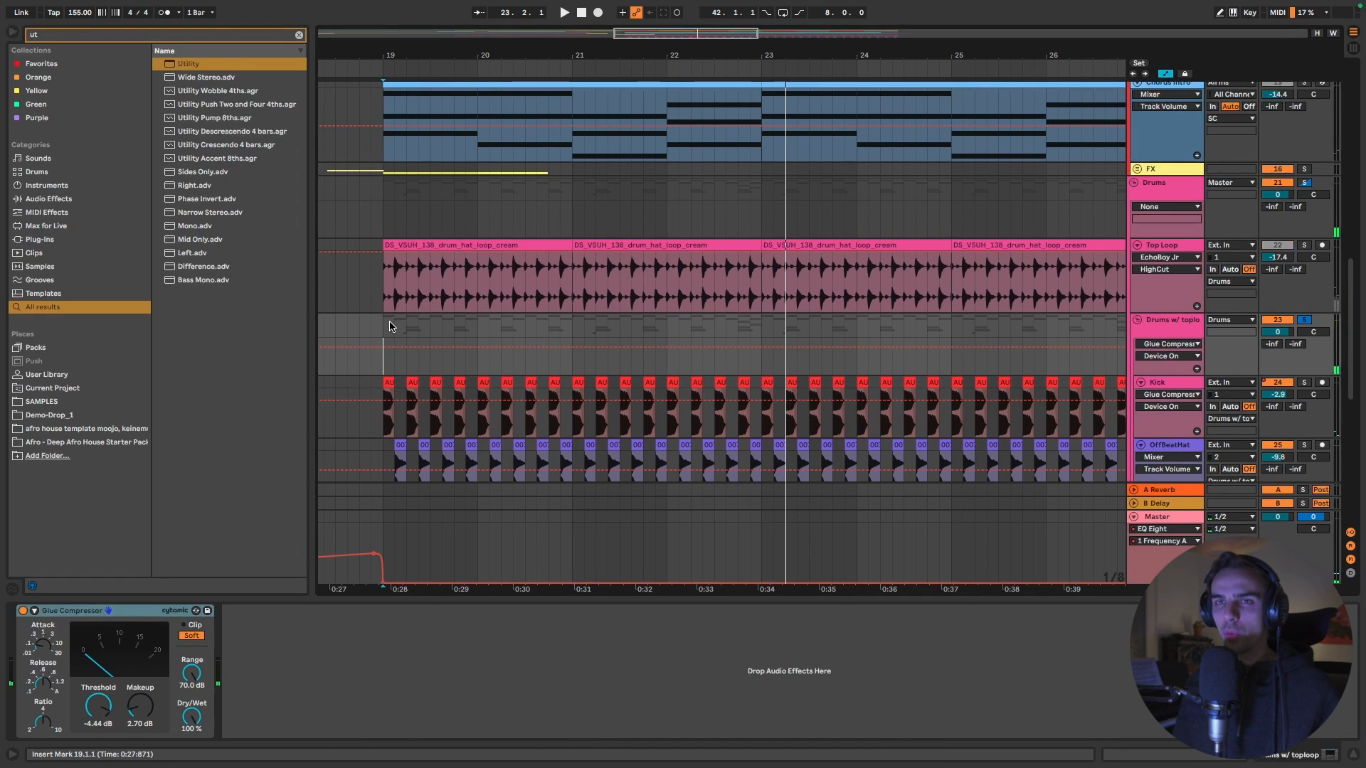
Step: Play the Top Loop track from bar 19 and examine its effects, selecting the first Audio Effect Rack
click(1187, 249)
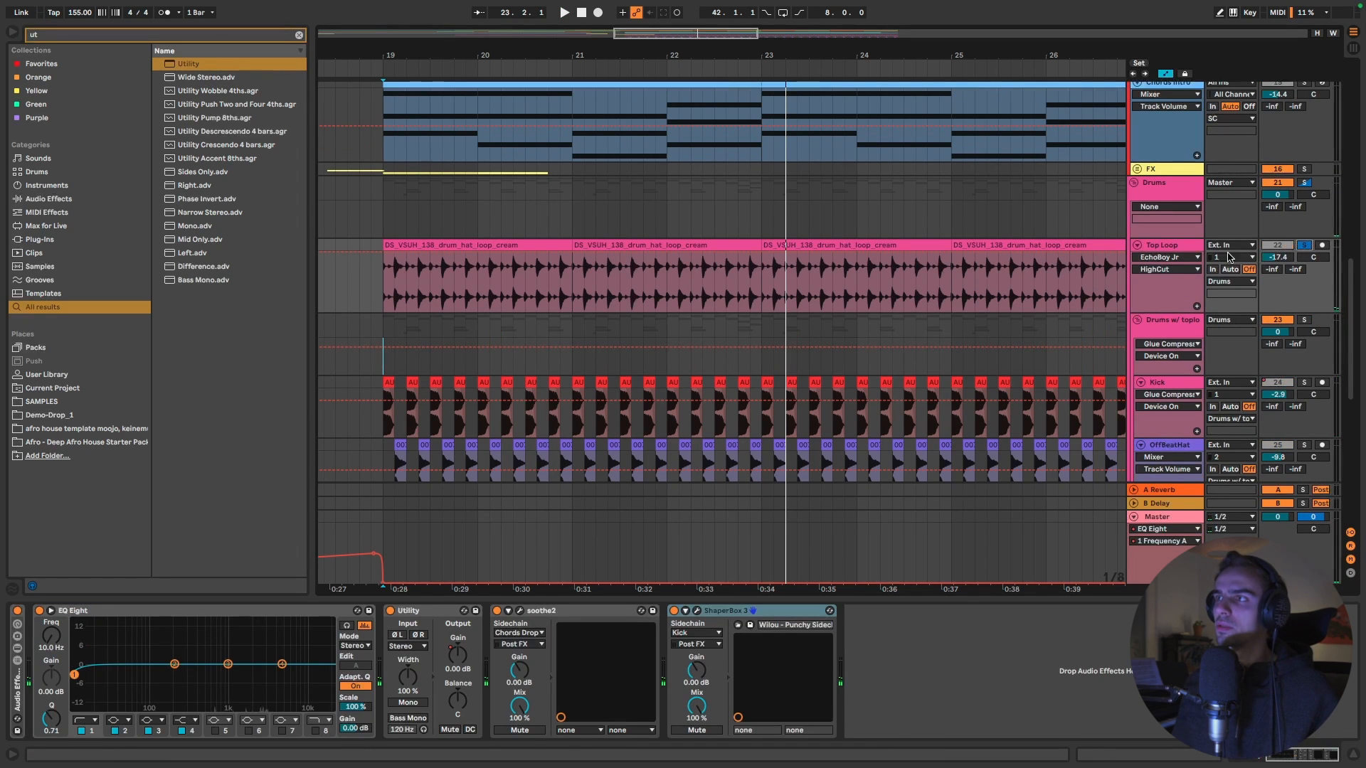
click(383, 288)
key(space)
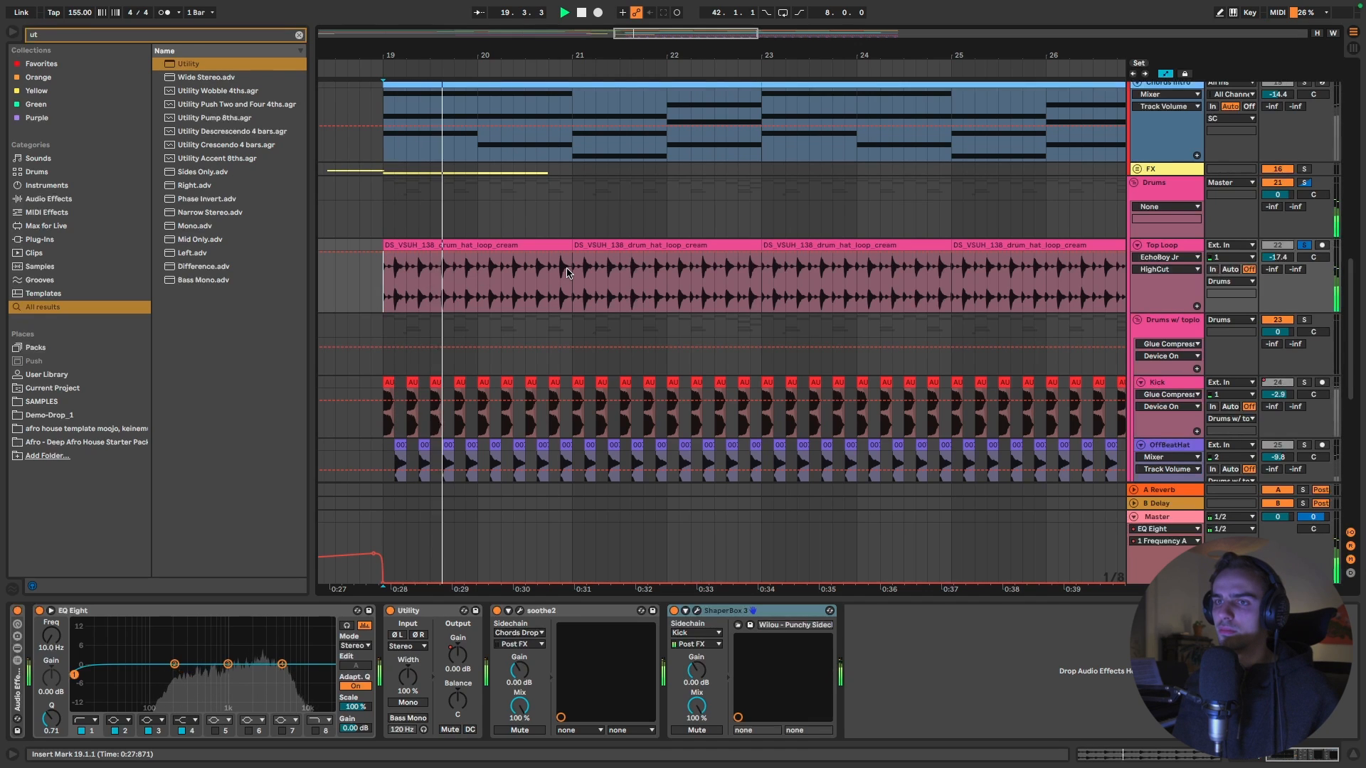
scroll(407, 632, up, 3)
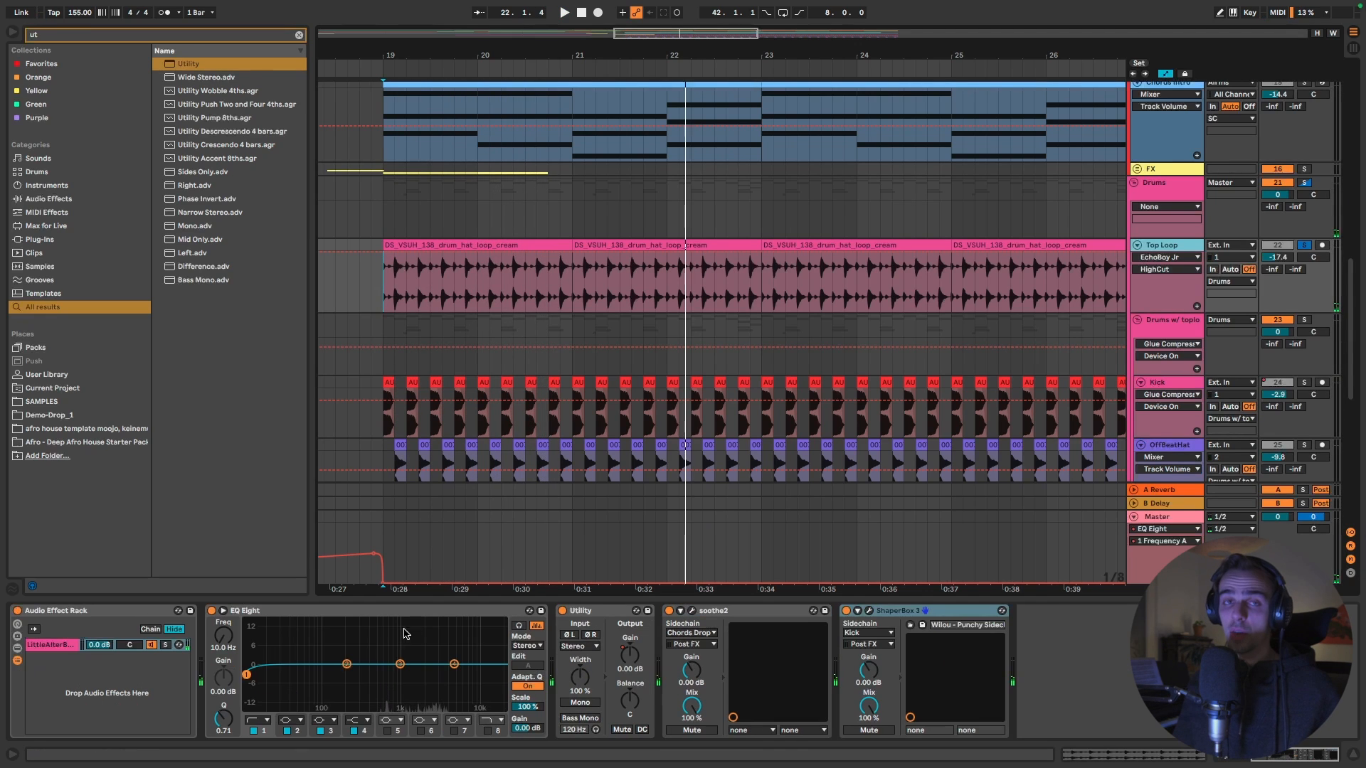
click(64, 618)
key(space)
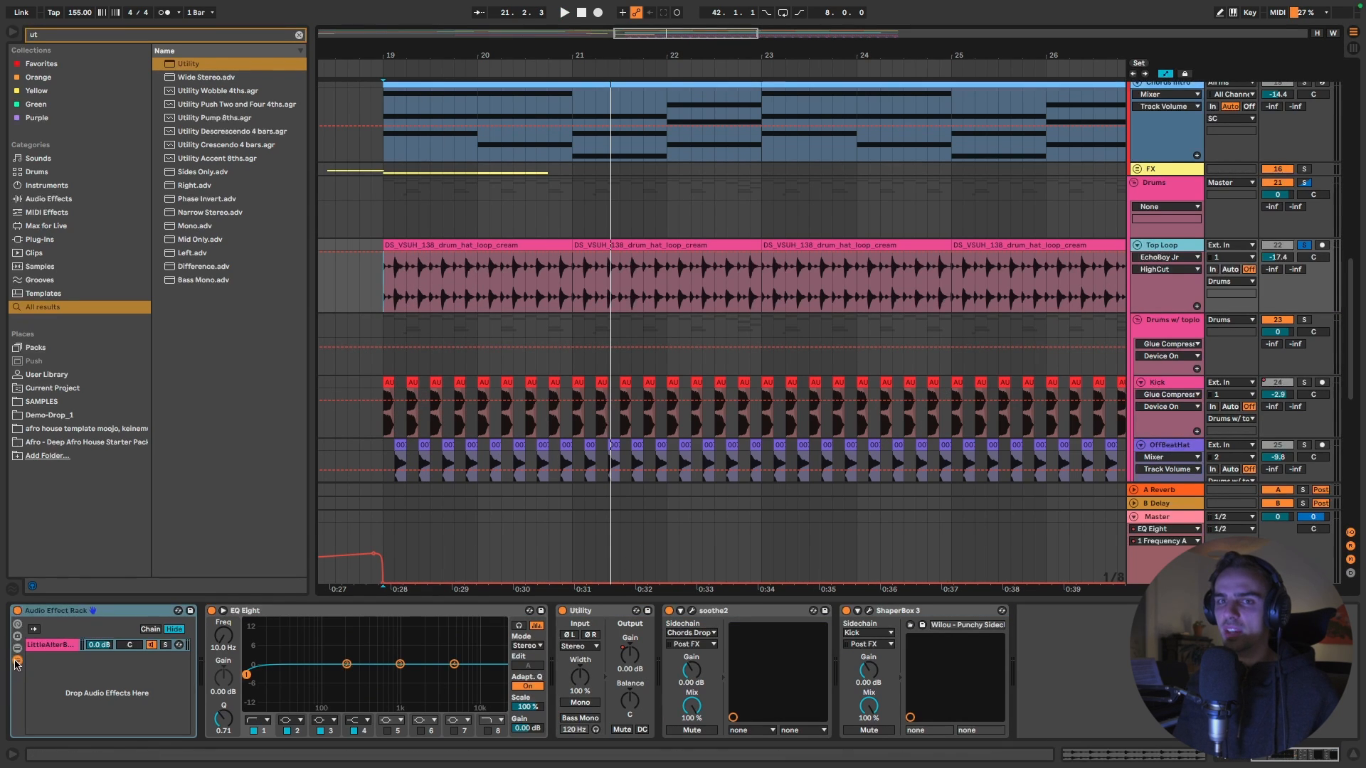
Step: Reveal the devices in the Top Loop rack's LittleAlterBoy chain and select the nested rack containing EchoBoy Jr
click(50, 648)
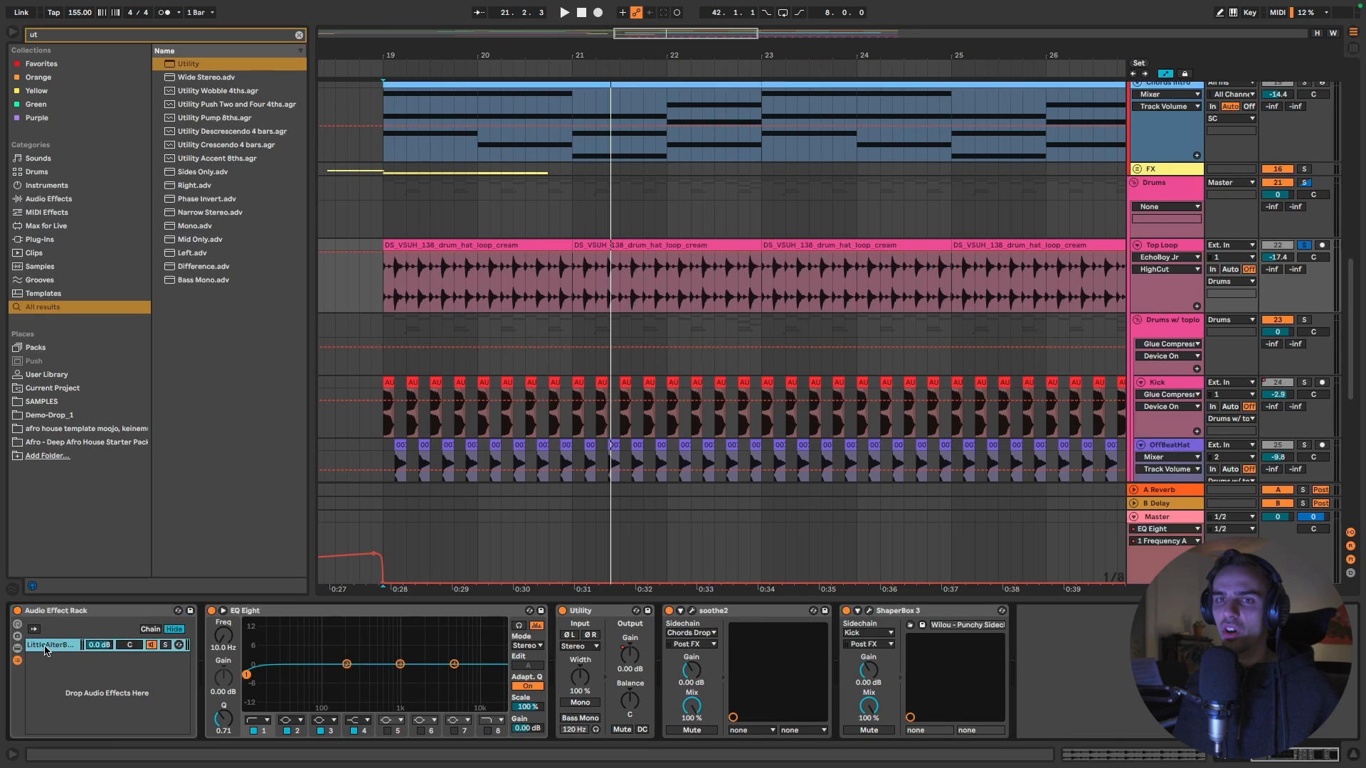
click(17, 661)
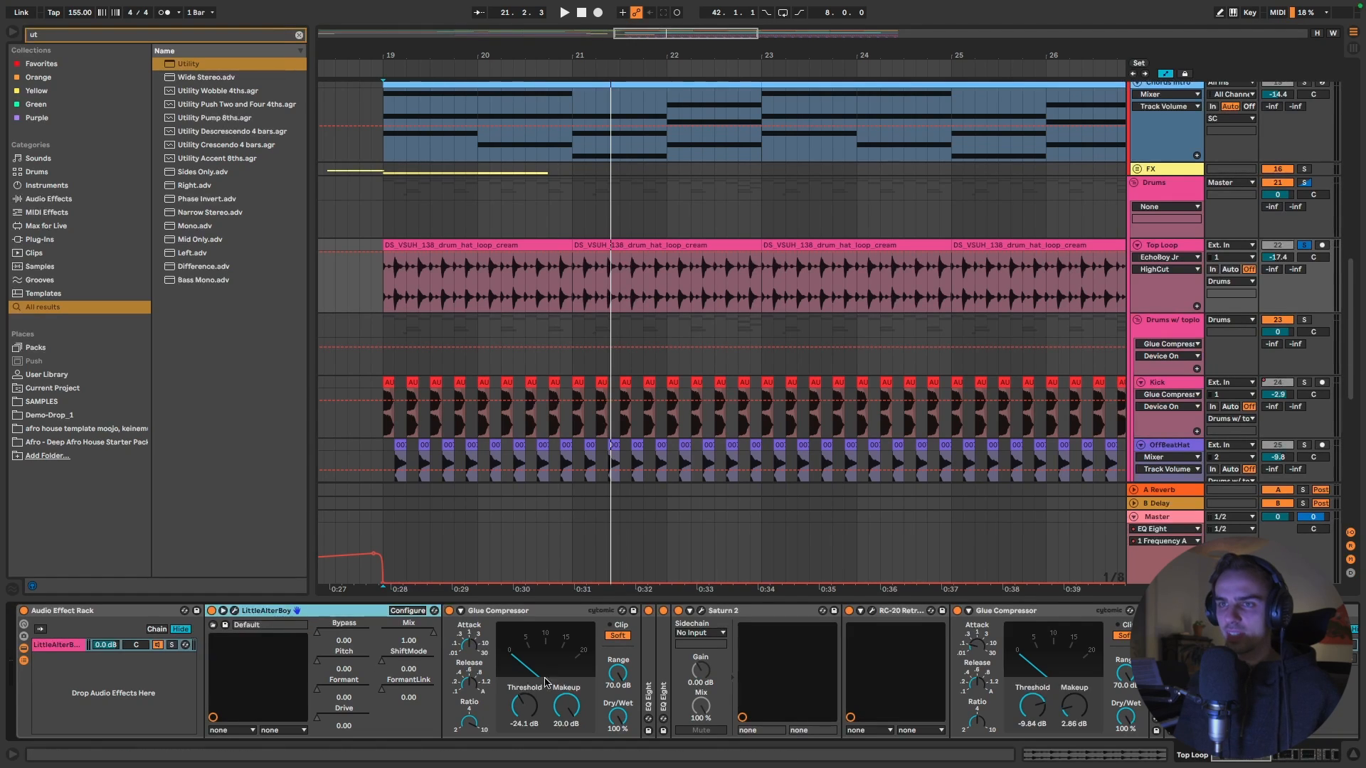
scroll(707, 679, right, 10)
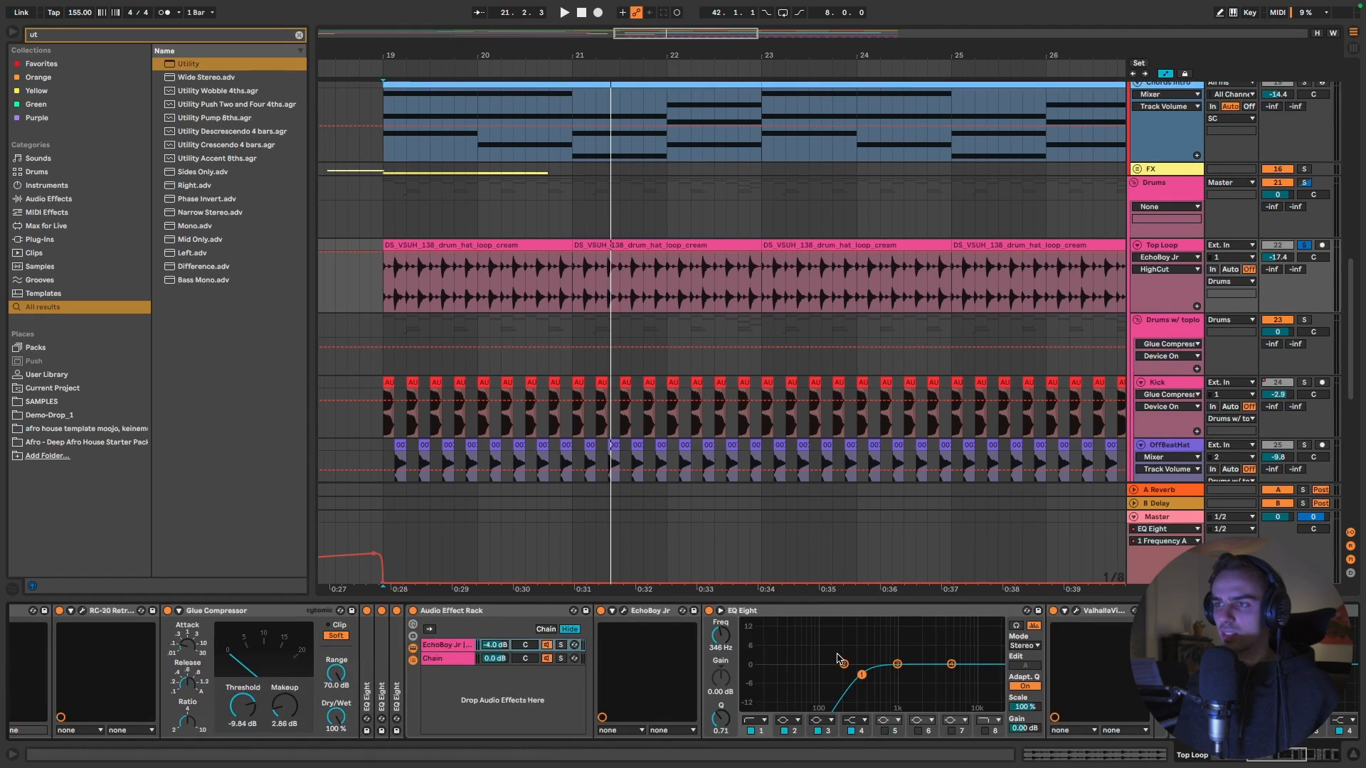
scroll(414, 674, left, 5)
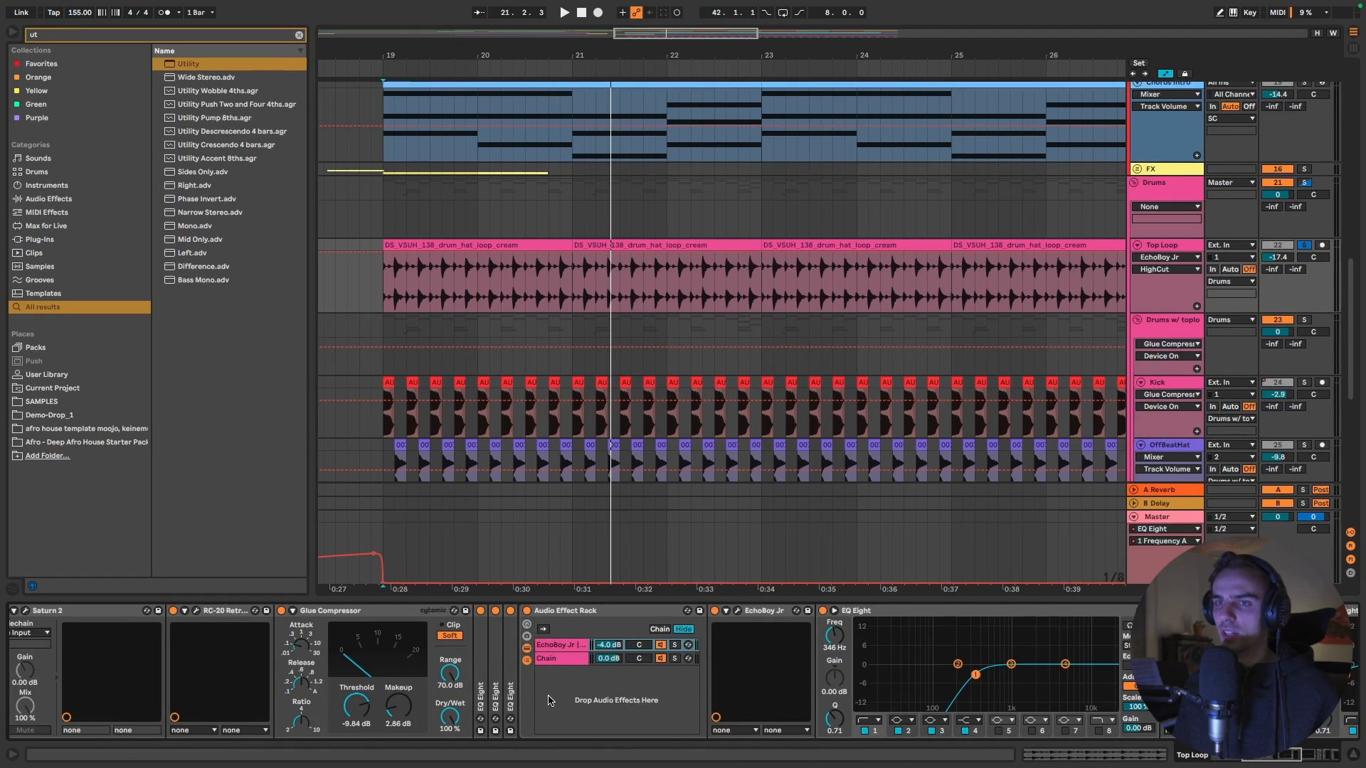
click(581, 612)
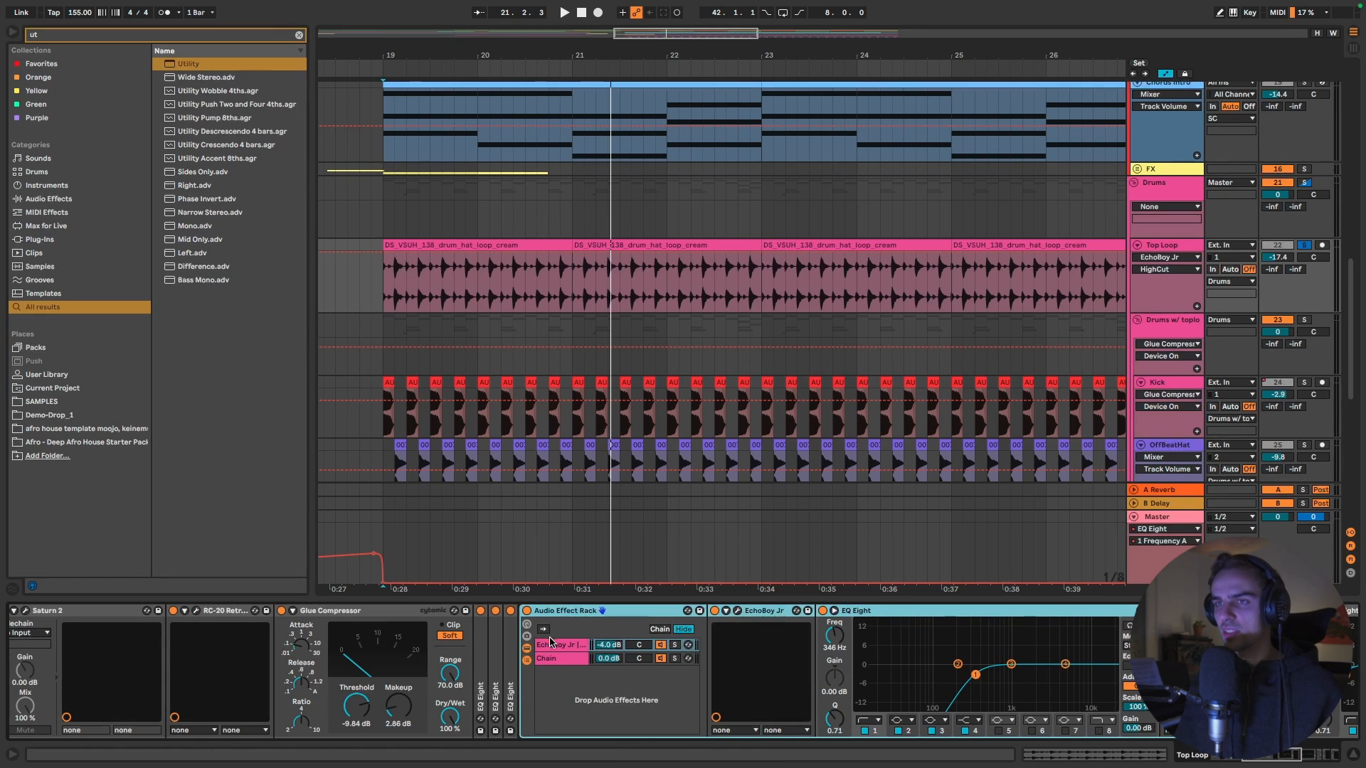
Step: Inspect LittleAlterBoy on the Top Loop track and compare the playback with the plug-in switched on and off
scroll(585, 658, right, 10)
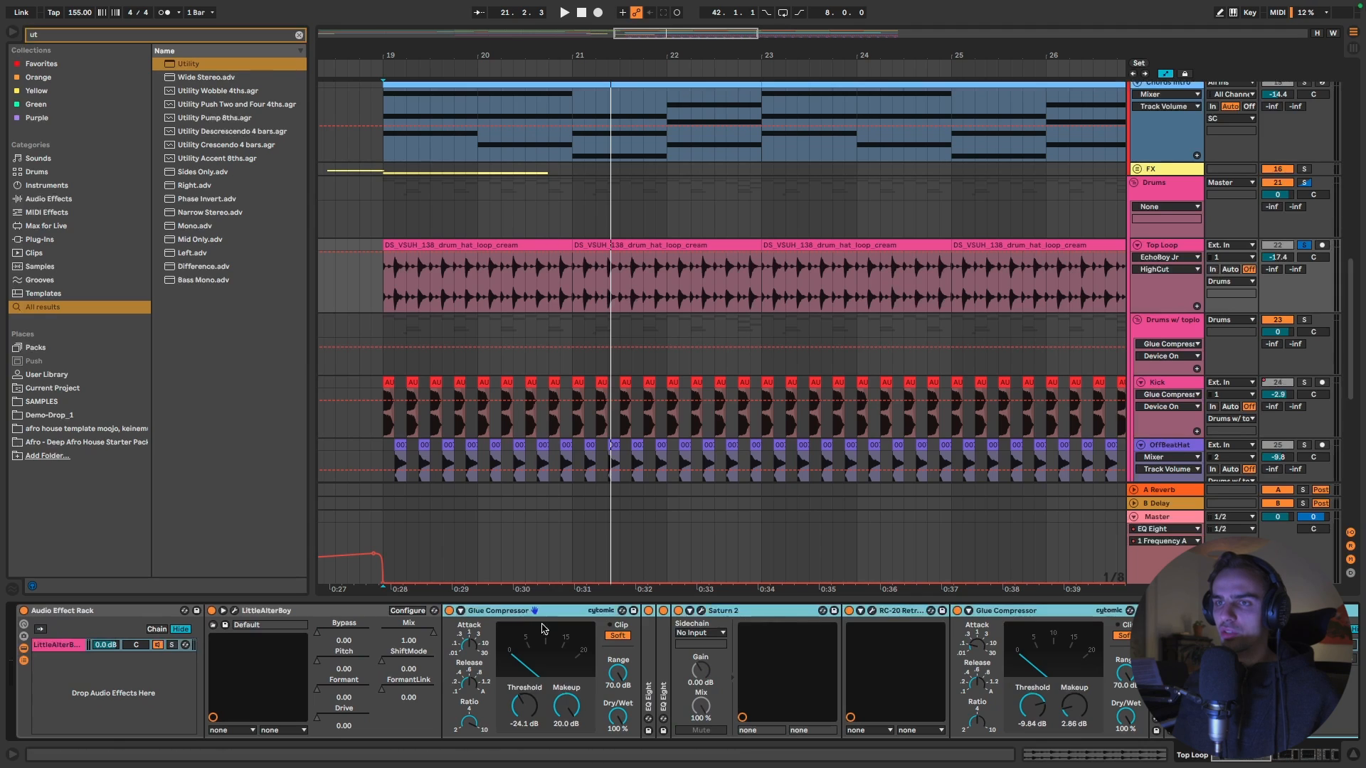
click(235, 611)
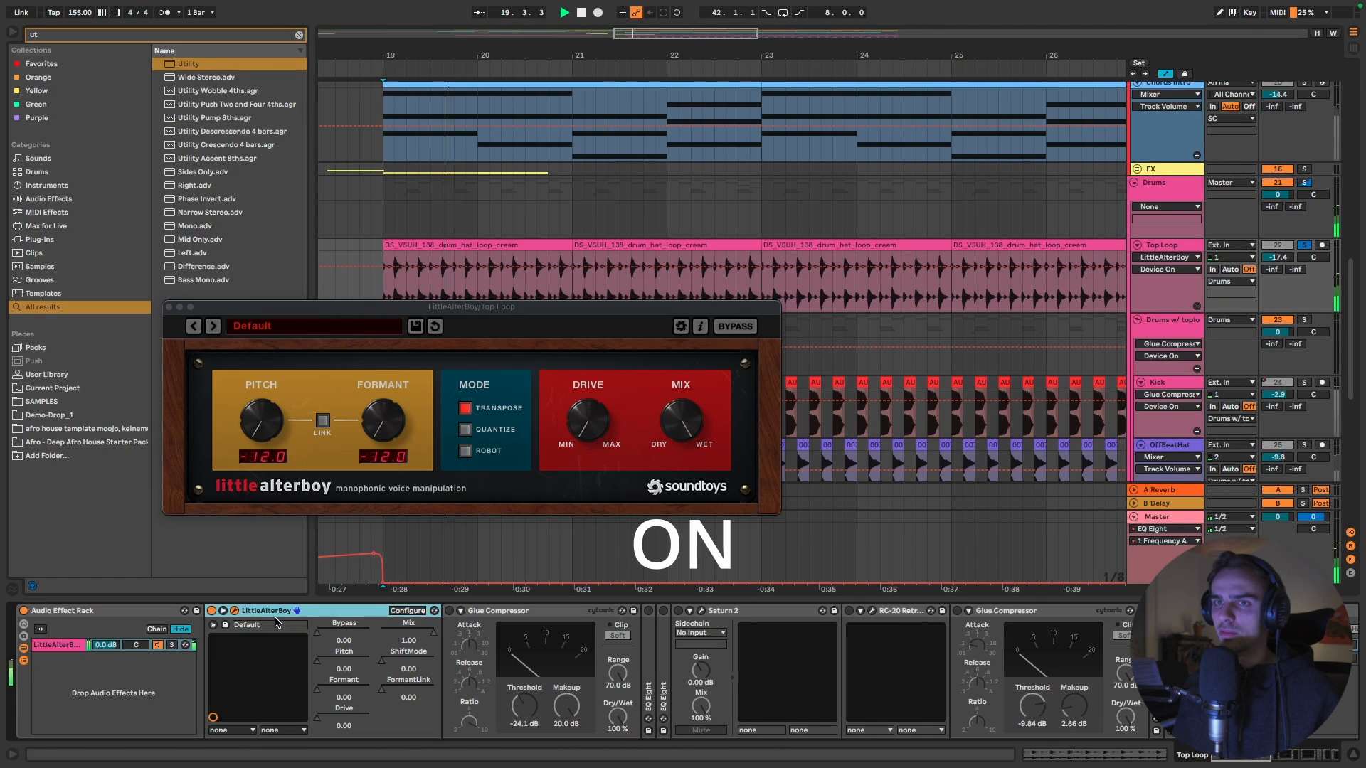
click(211, 612)
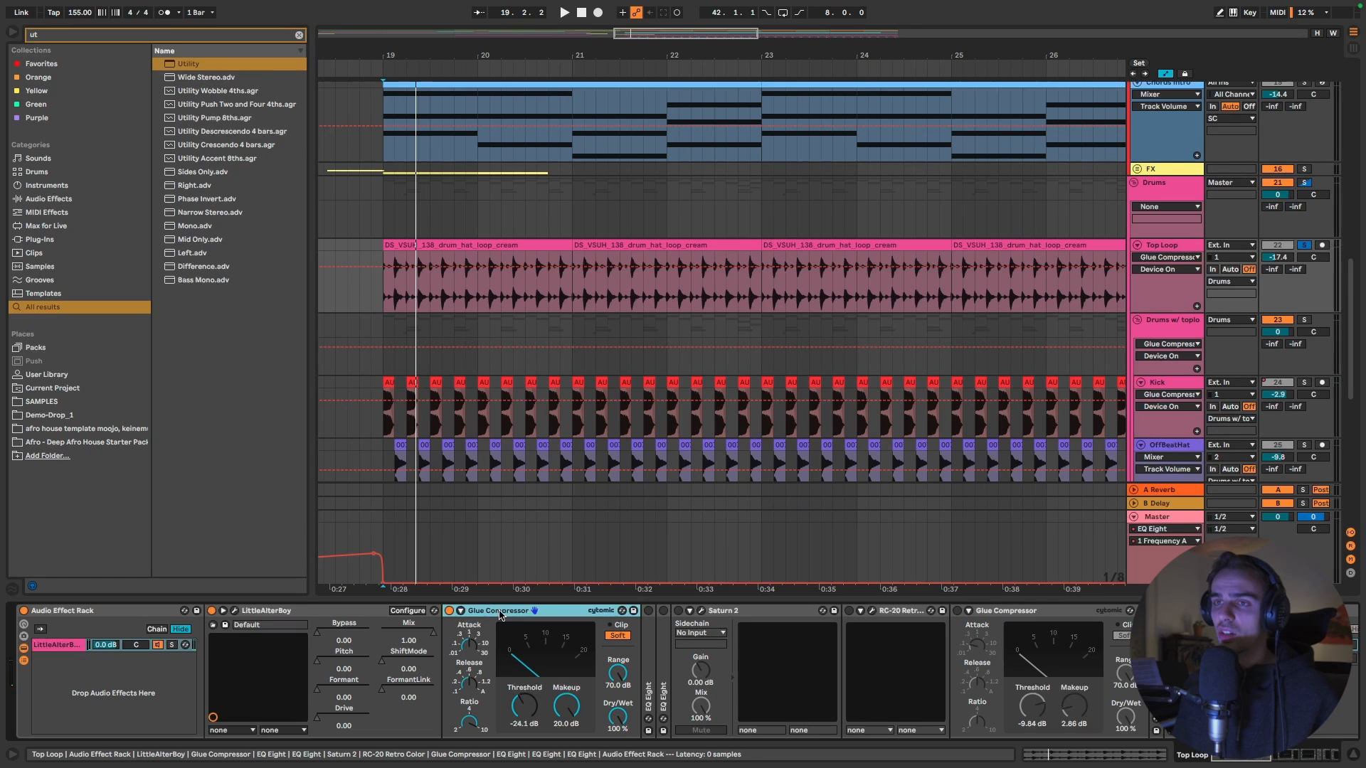
Step: Examine the Top Loop's Saturn 2 and RC-20 Retro Color plug-ins and play the track with its EchoBoy Jr rack
scroll(499, 615, right, 4)
key(space)
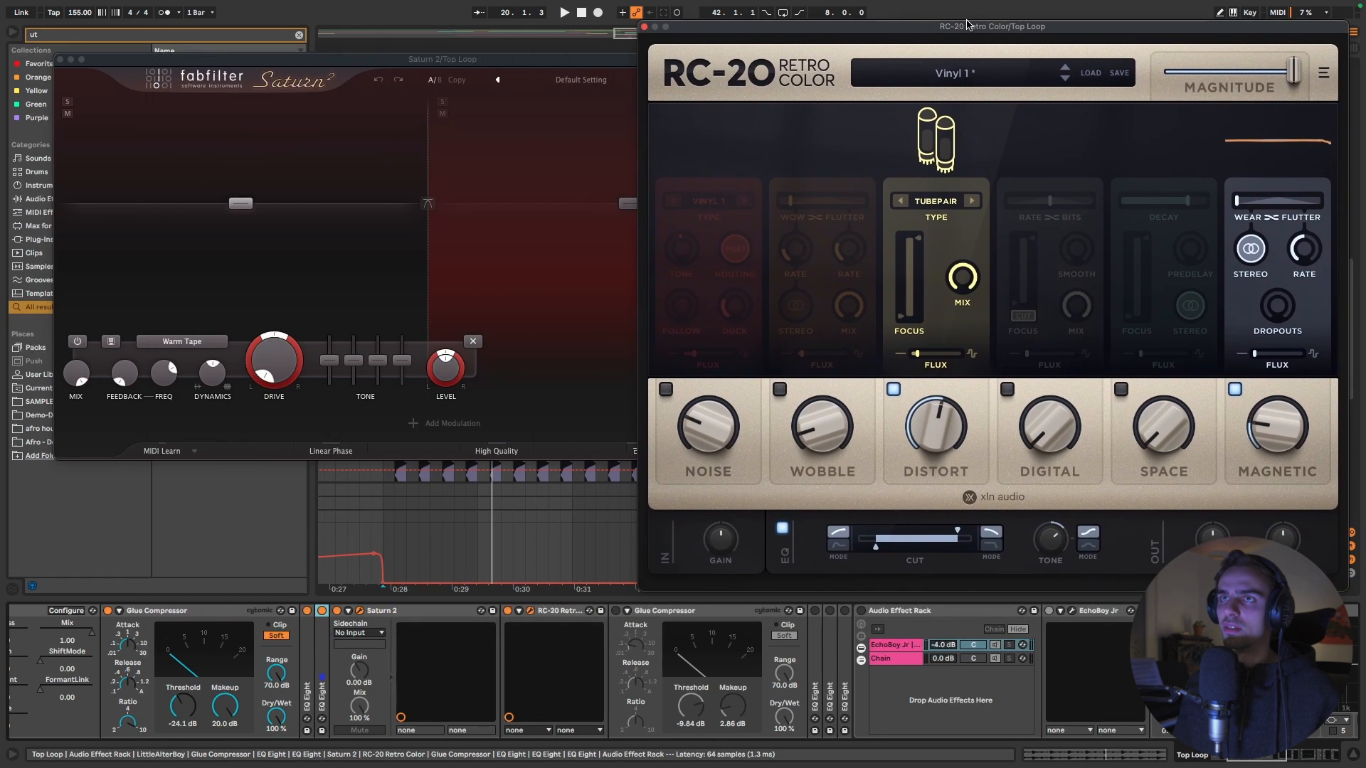
drag(993, 25, 1029, 24)
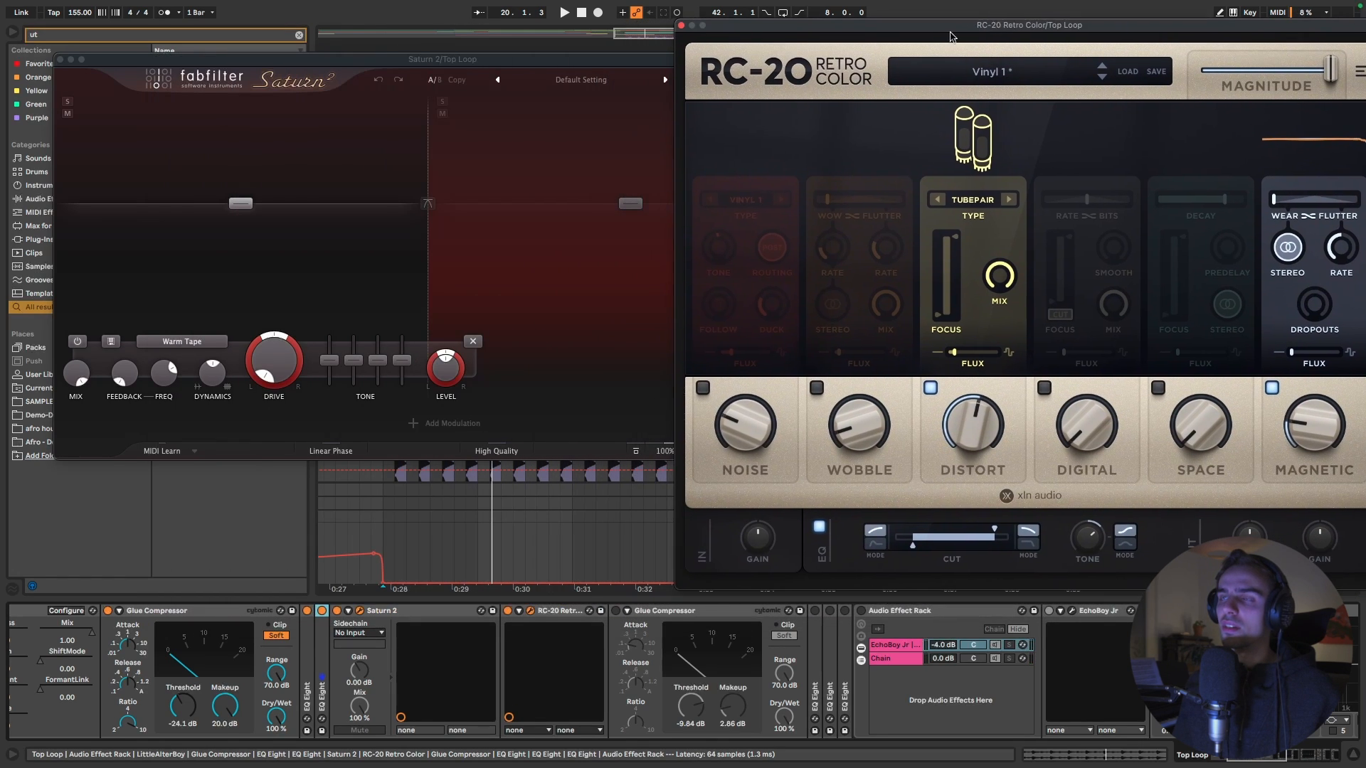
click(609, 108)
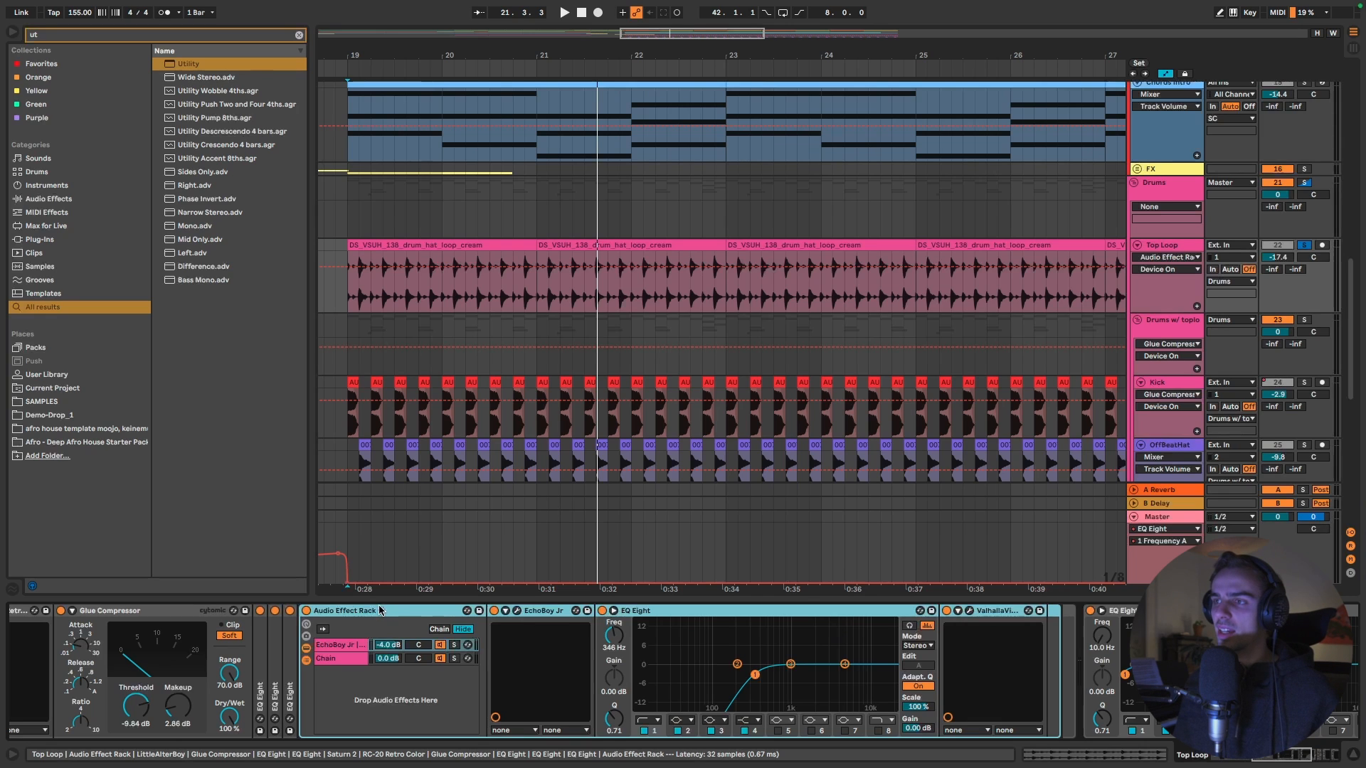
key(space)
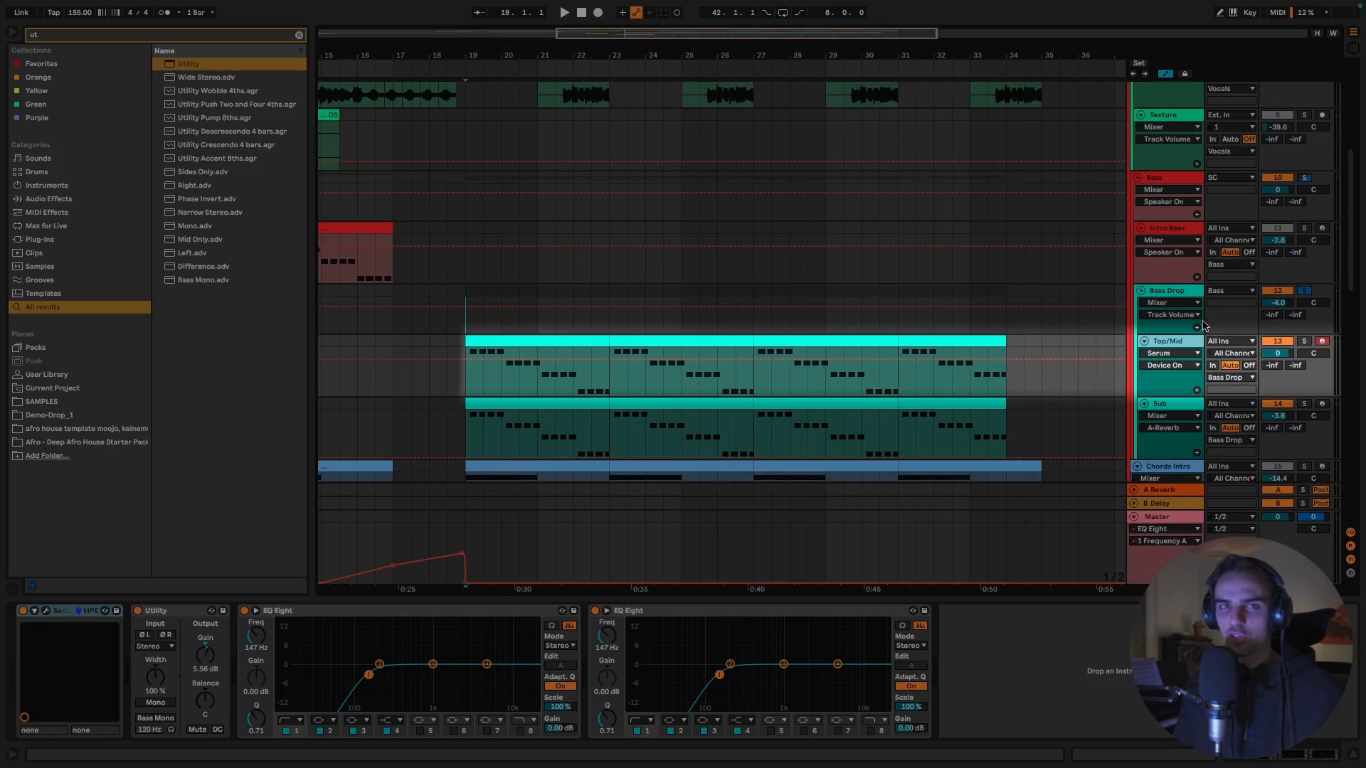
Step: Audition the Bass Drop's Top/Mid and Sub layers and inspect their Serum patches, including the Top/Mid patch's effects
click(1198, 409)
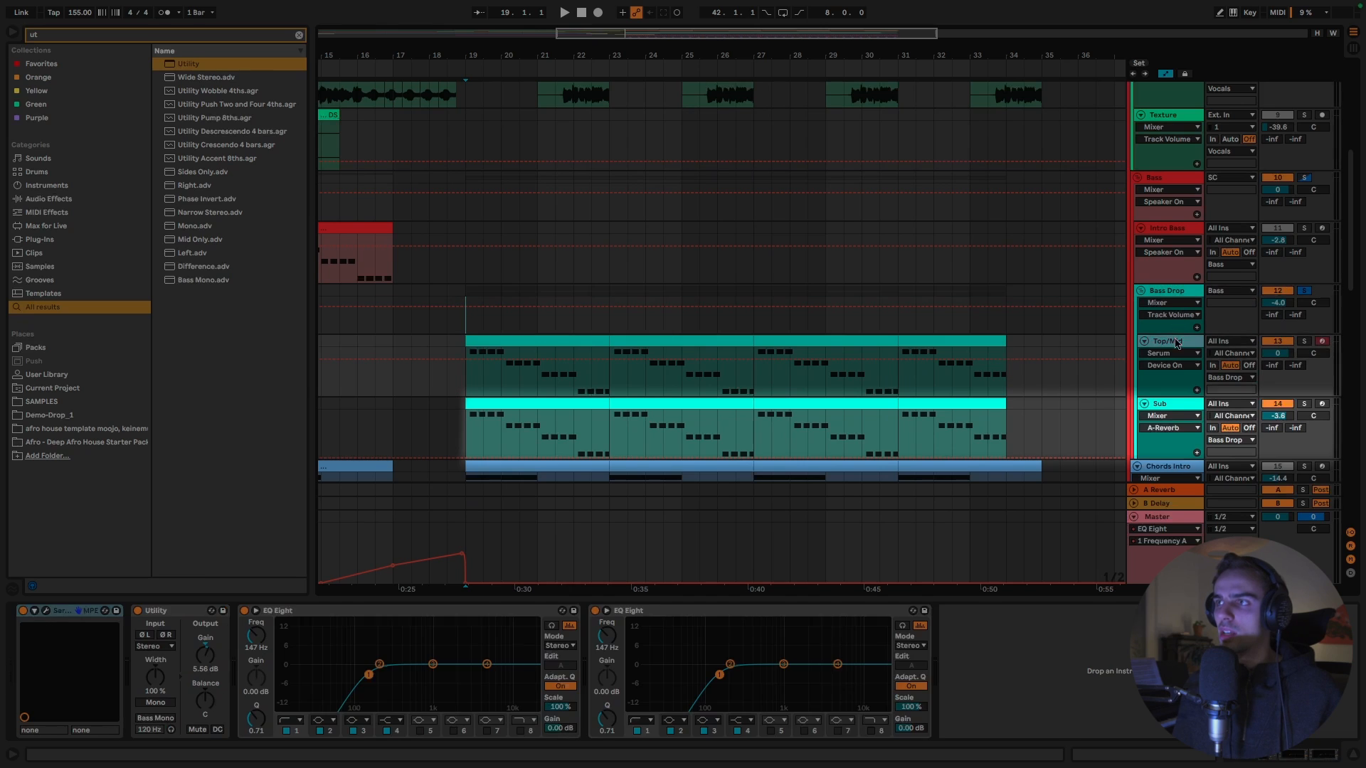
click(1305, 342)
click(1184, 344)
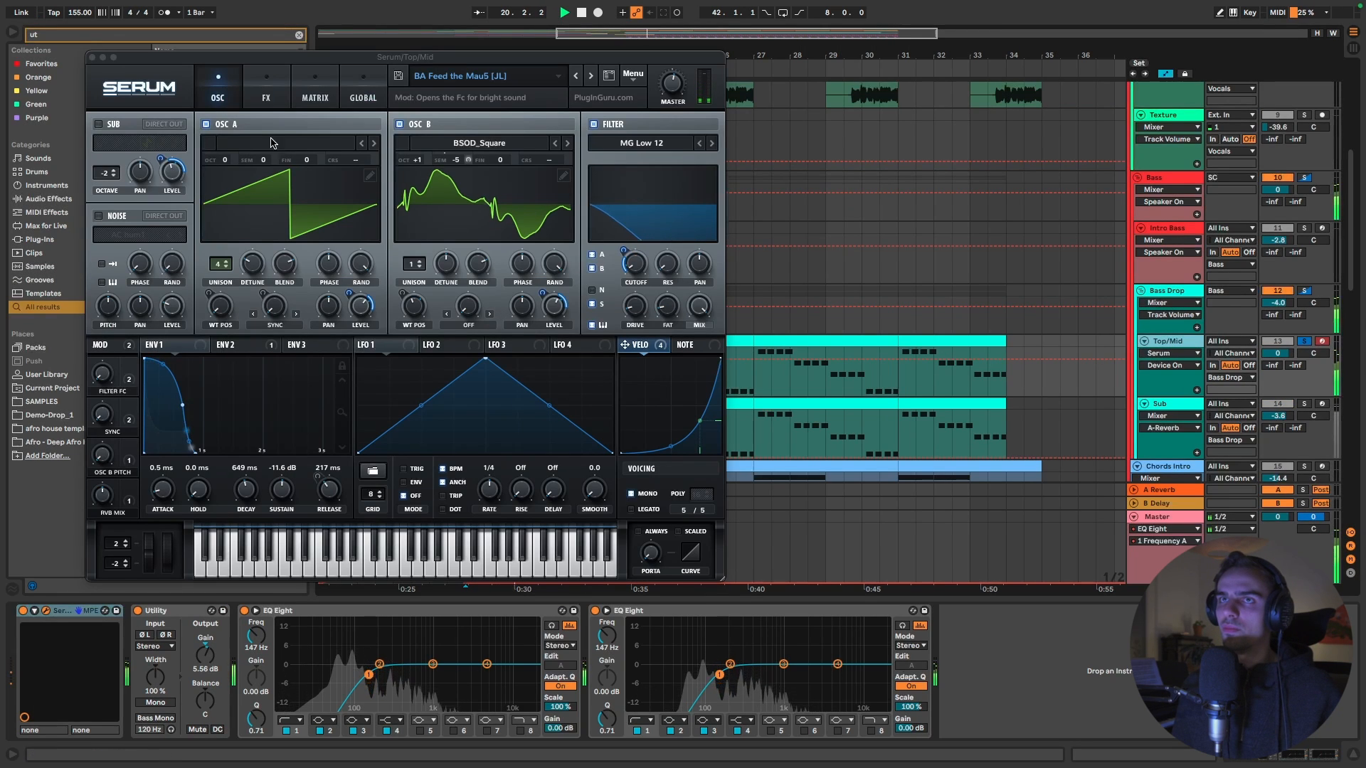
click(266, 89)
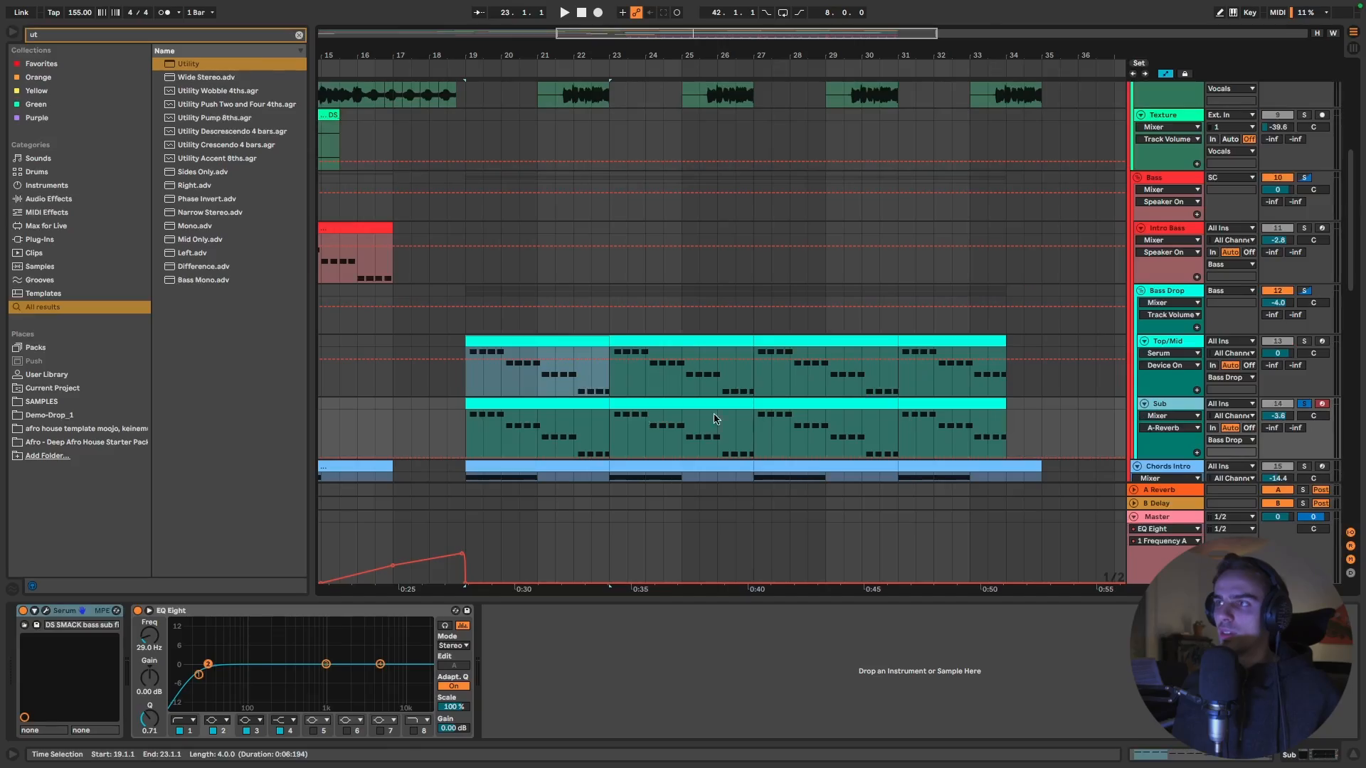
click(47, 612)
key(space)
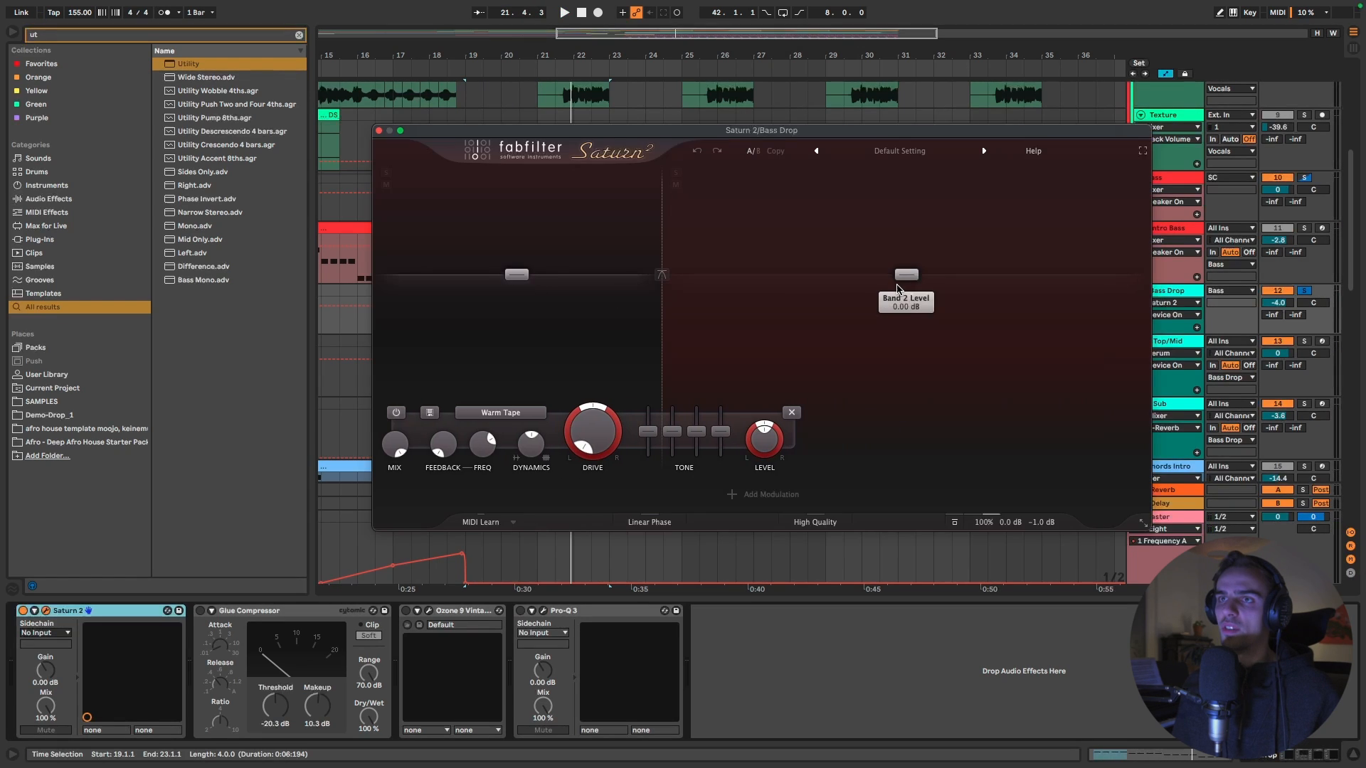
Step: Play the Bass Drop group and inspect the drive settings of both Saturn 2 frequency bands
click(902, 278)
key(space)
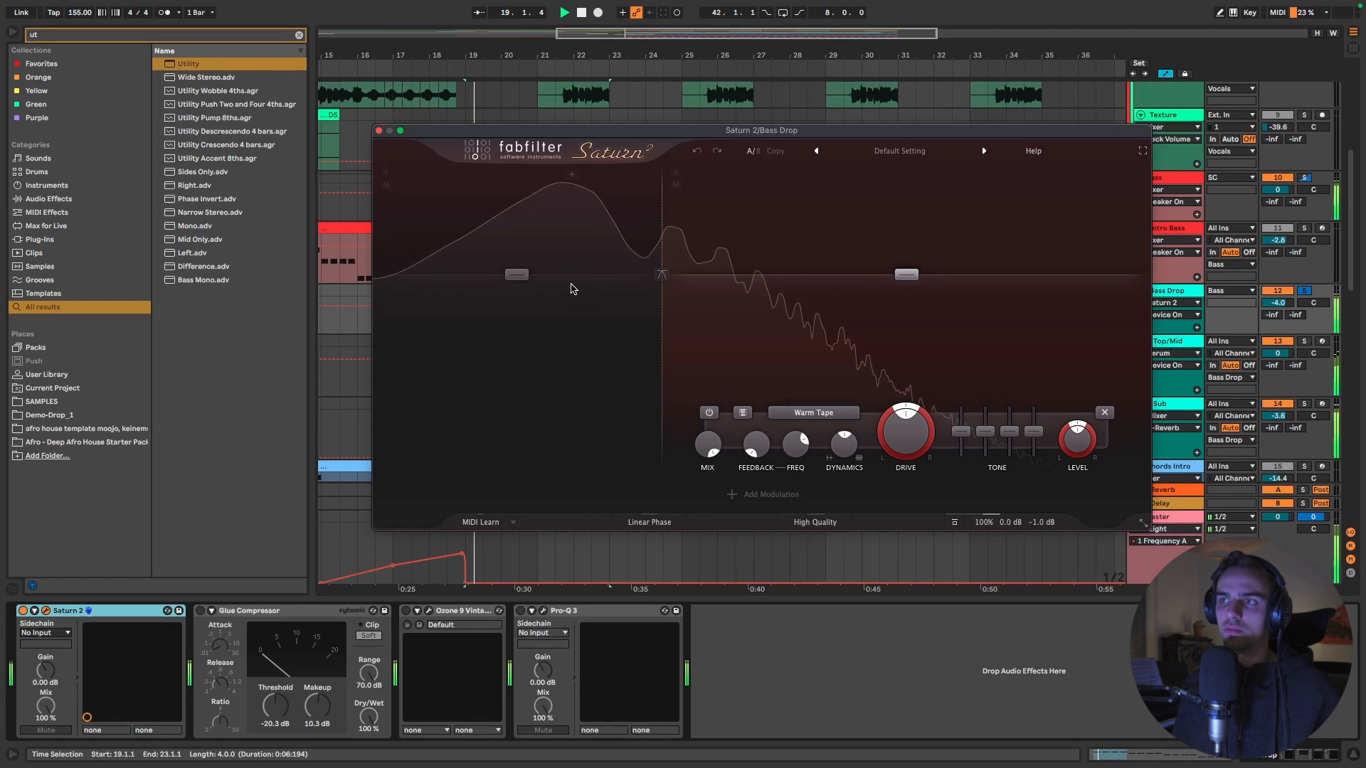
click(517, 276)
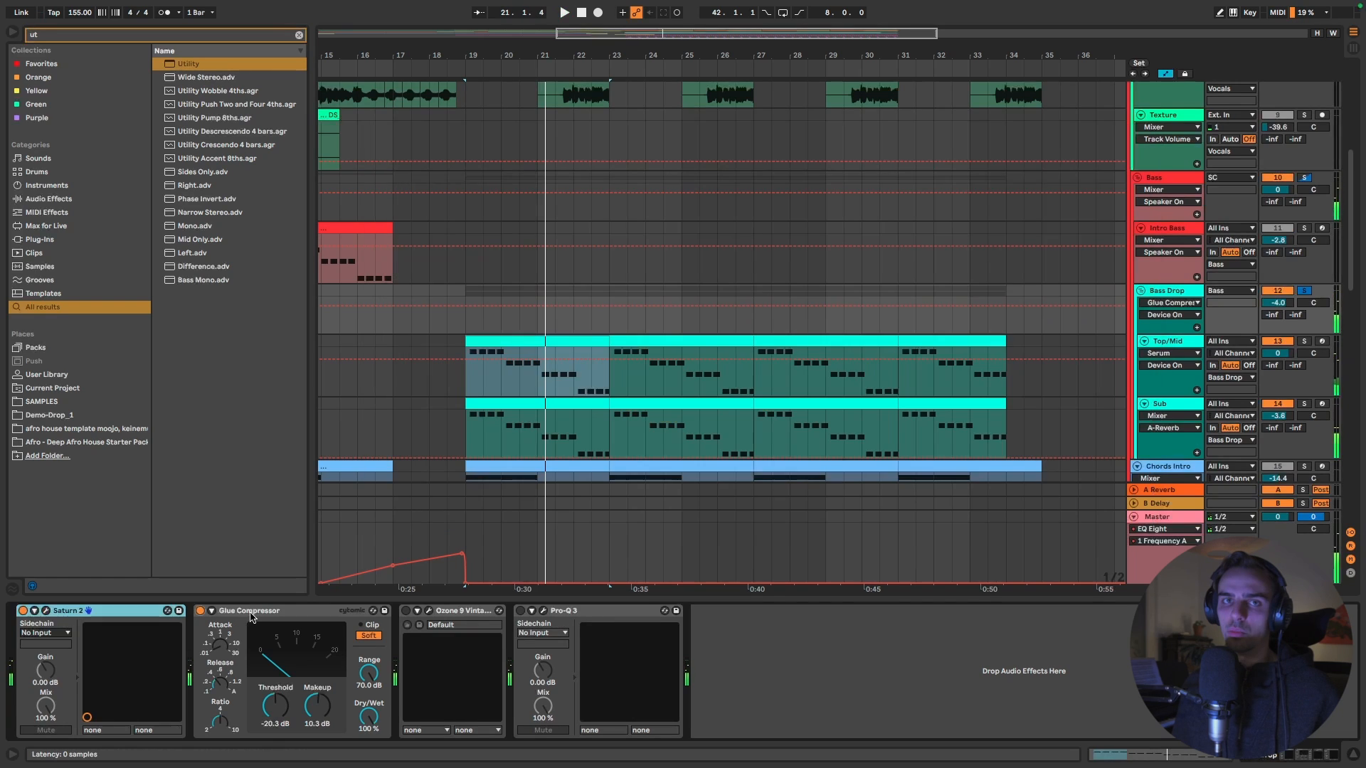
Step: Examine the Bass Drop's Glue Compressor, Ozone 9 Vintage EQ and Pro-Q 3 during playback and close Pro-Q 3
click(262, 612)
key(space)
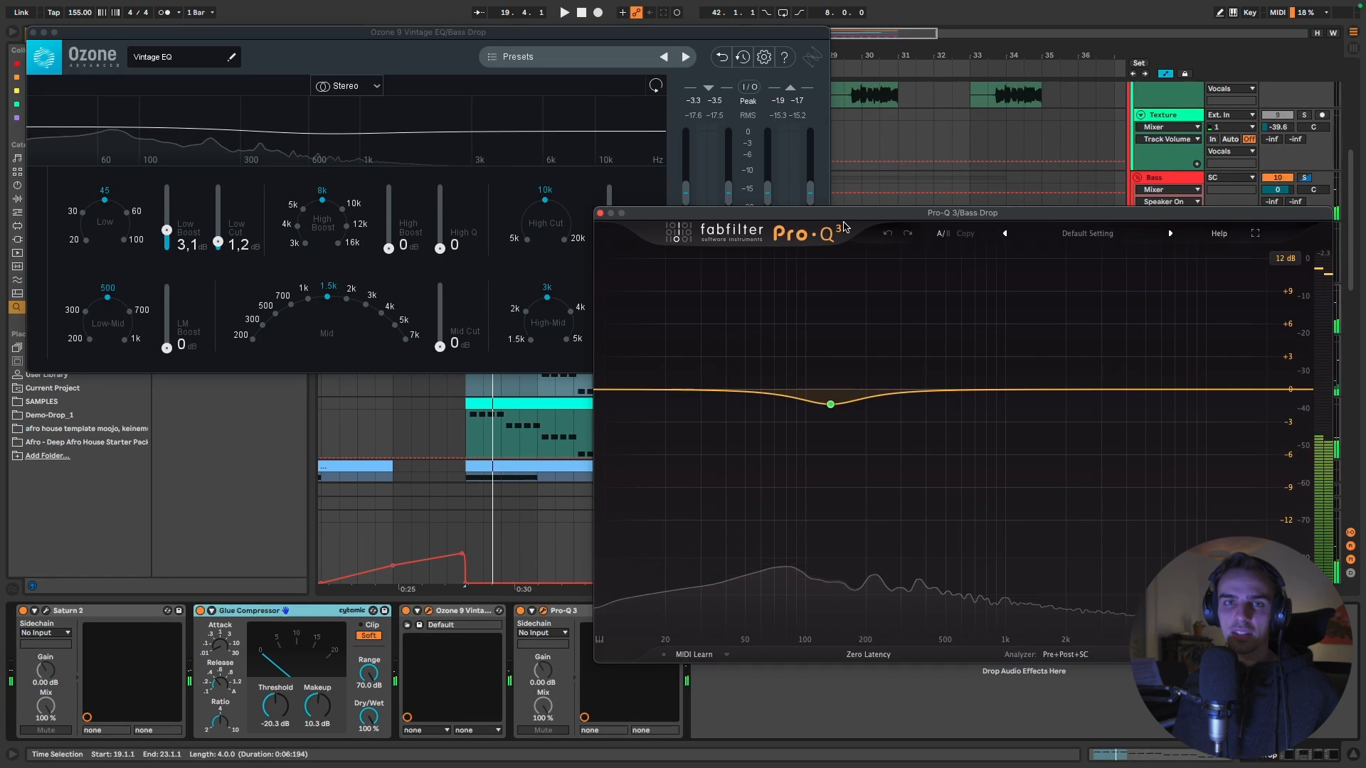
key(space)
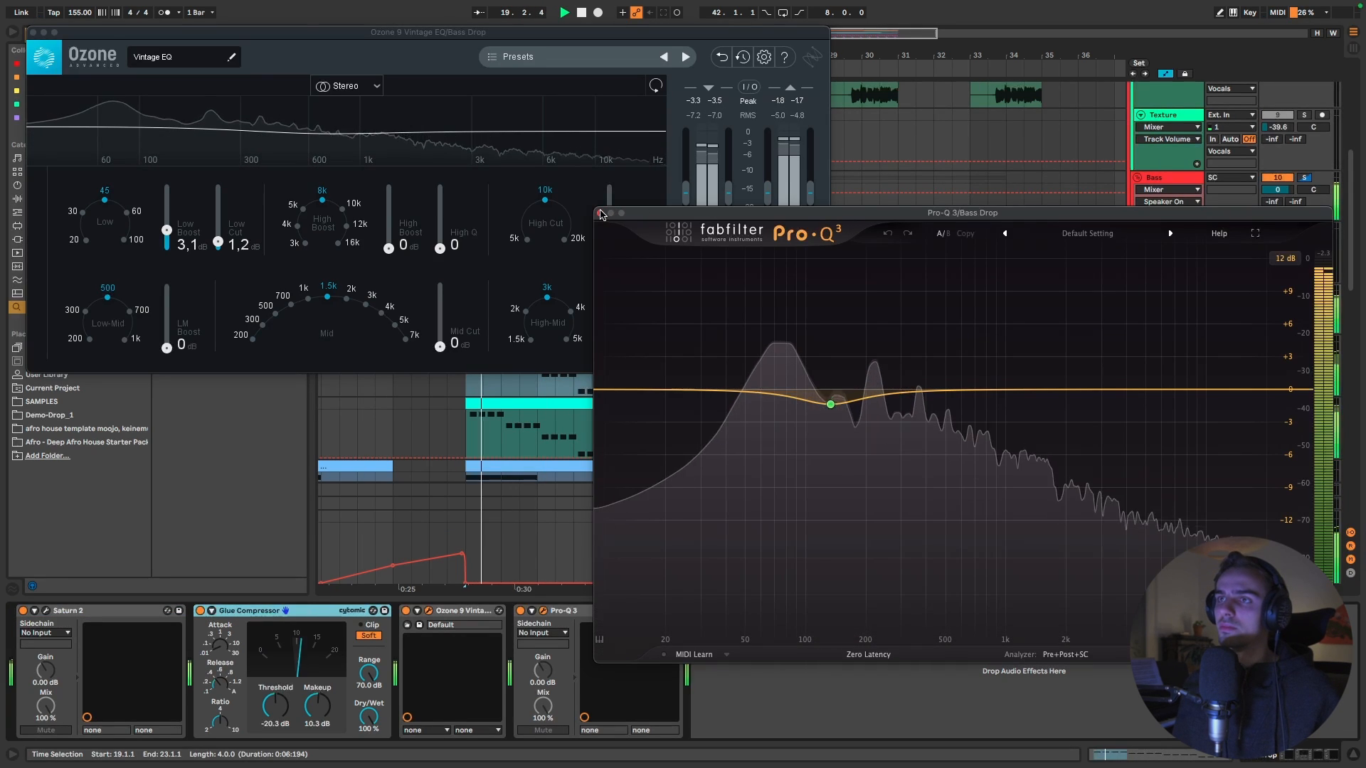
click(599, 213)
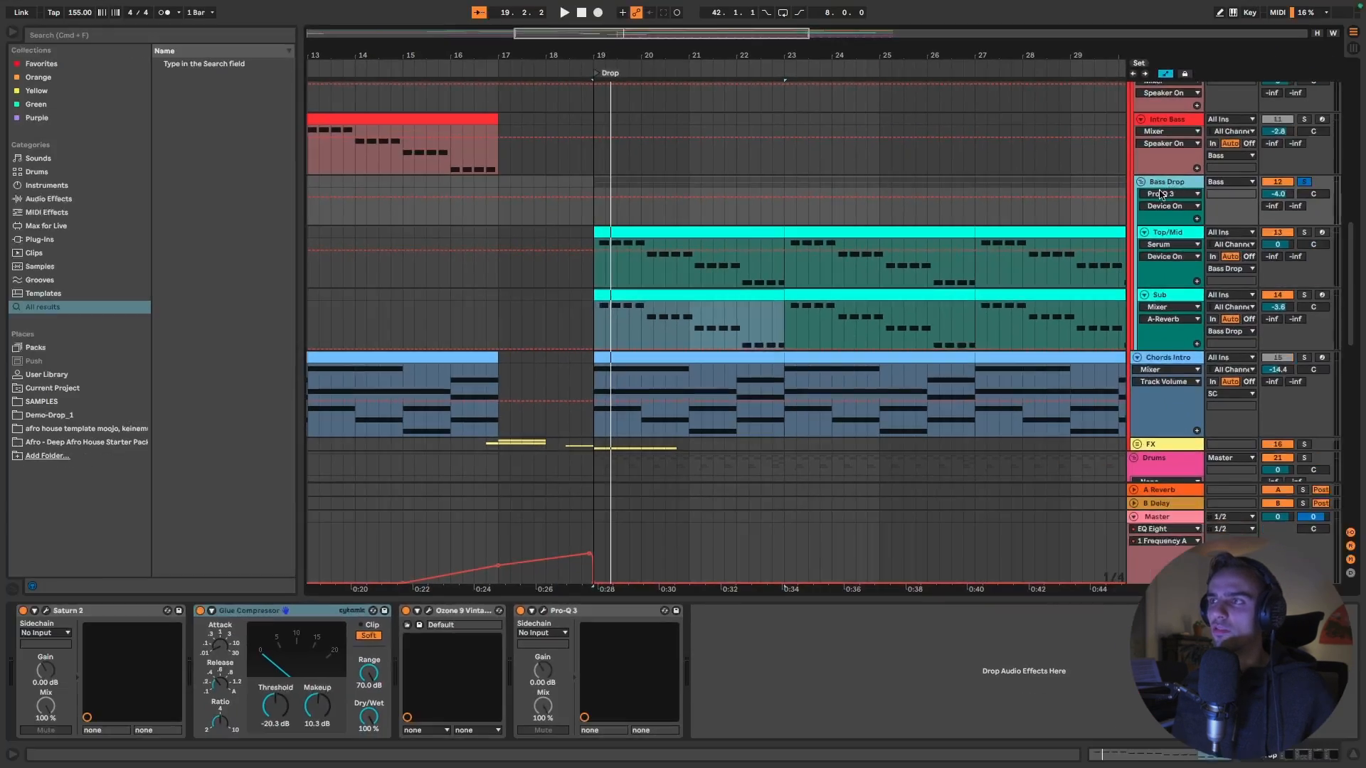
Step: Solo the Kick alongside the Bass Drop group and play both from the drop at bar 19
scroll(1156, 197, down, 5)
key(space)
click(1304, 373)
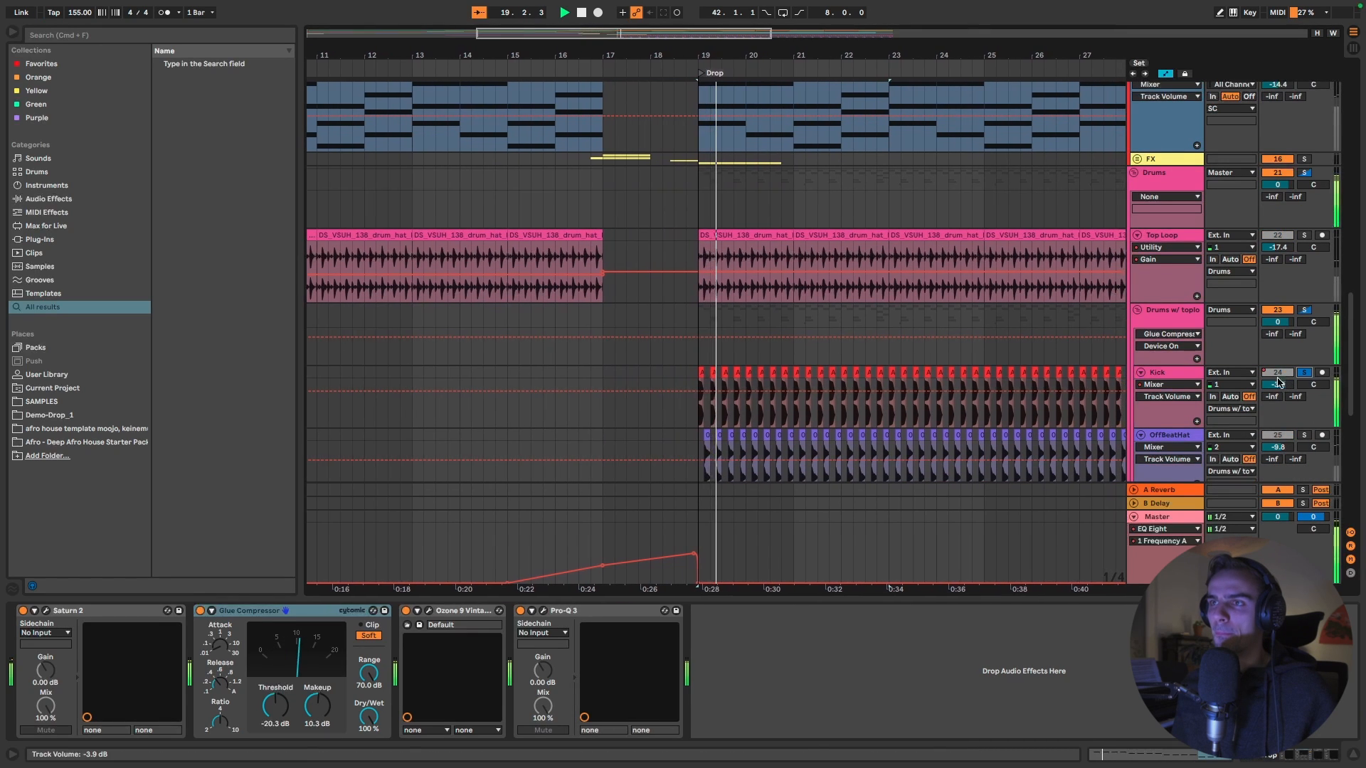
scroll(942, 369, up, 6)
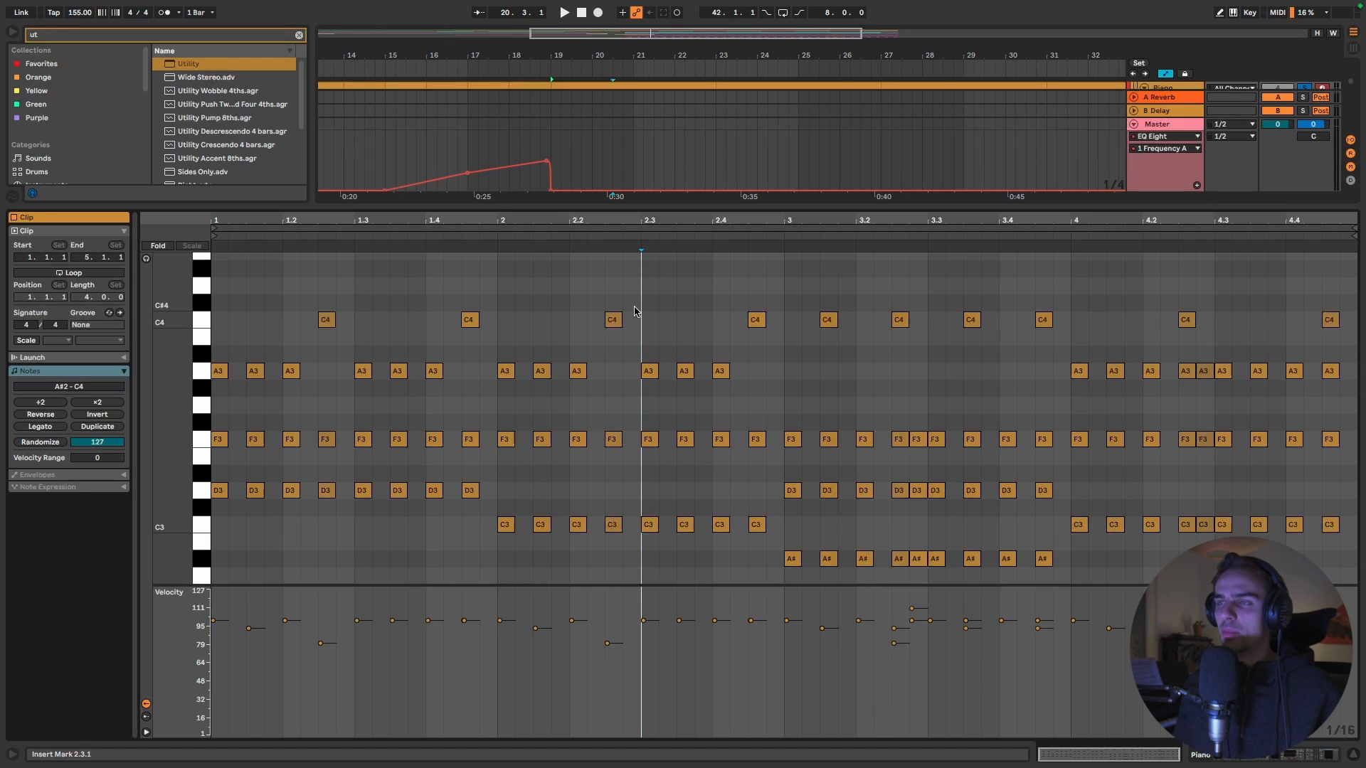
Step: Play the Piano track's chord pattern in the MIDI note editor and return to its device chain
key(space)
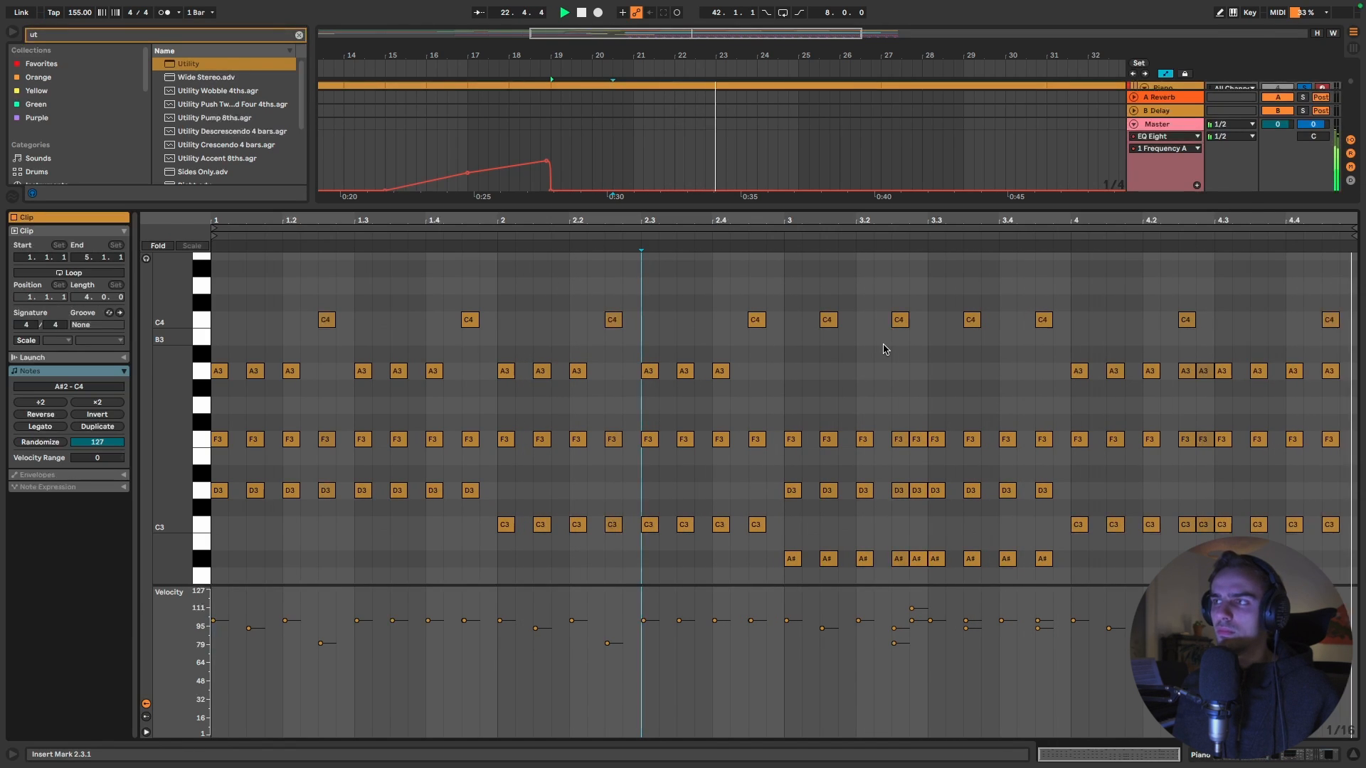
key(space)
key(shift+Tab)
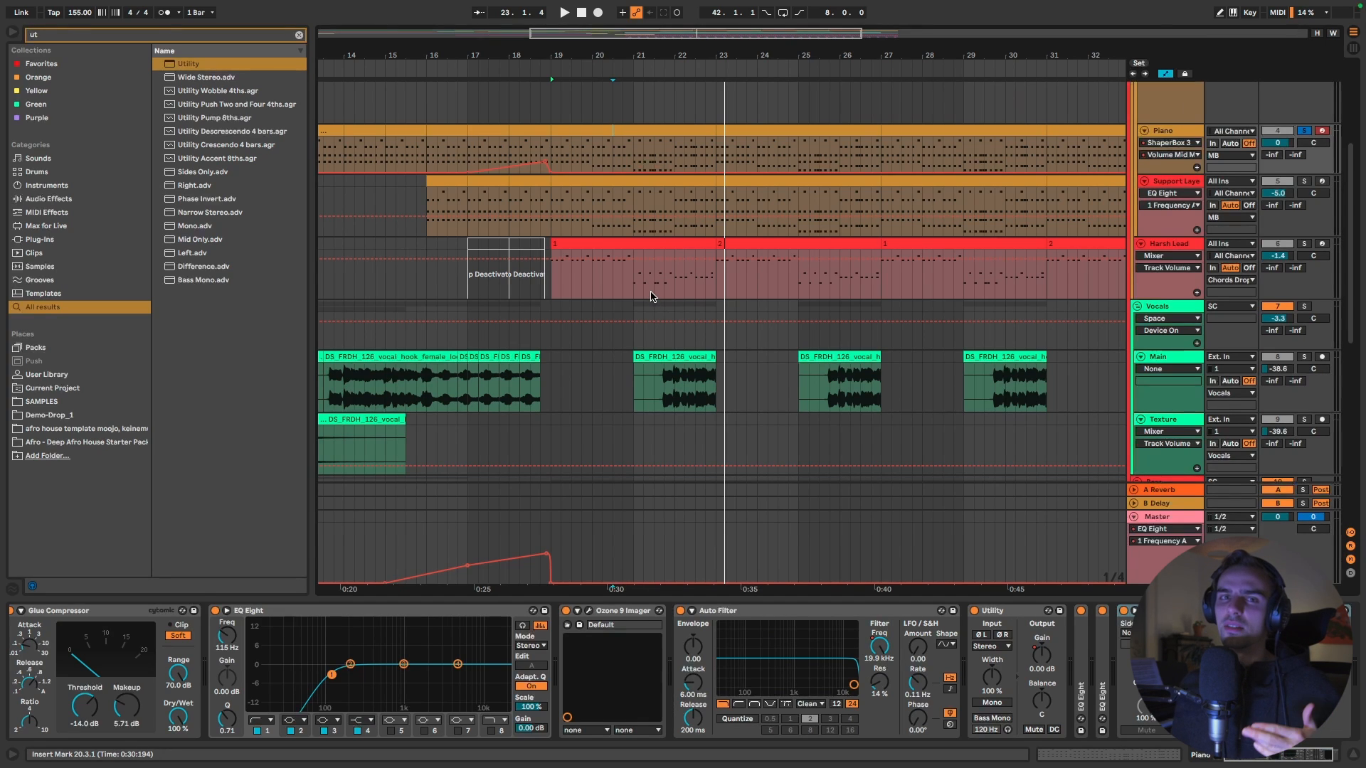
Step: Play the Support Layer from bar 19, inspect its Serum effects and oscillators, and close the plug-in window
scroll(667, 313, up, 3)
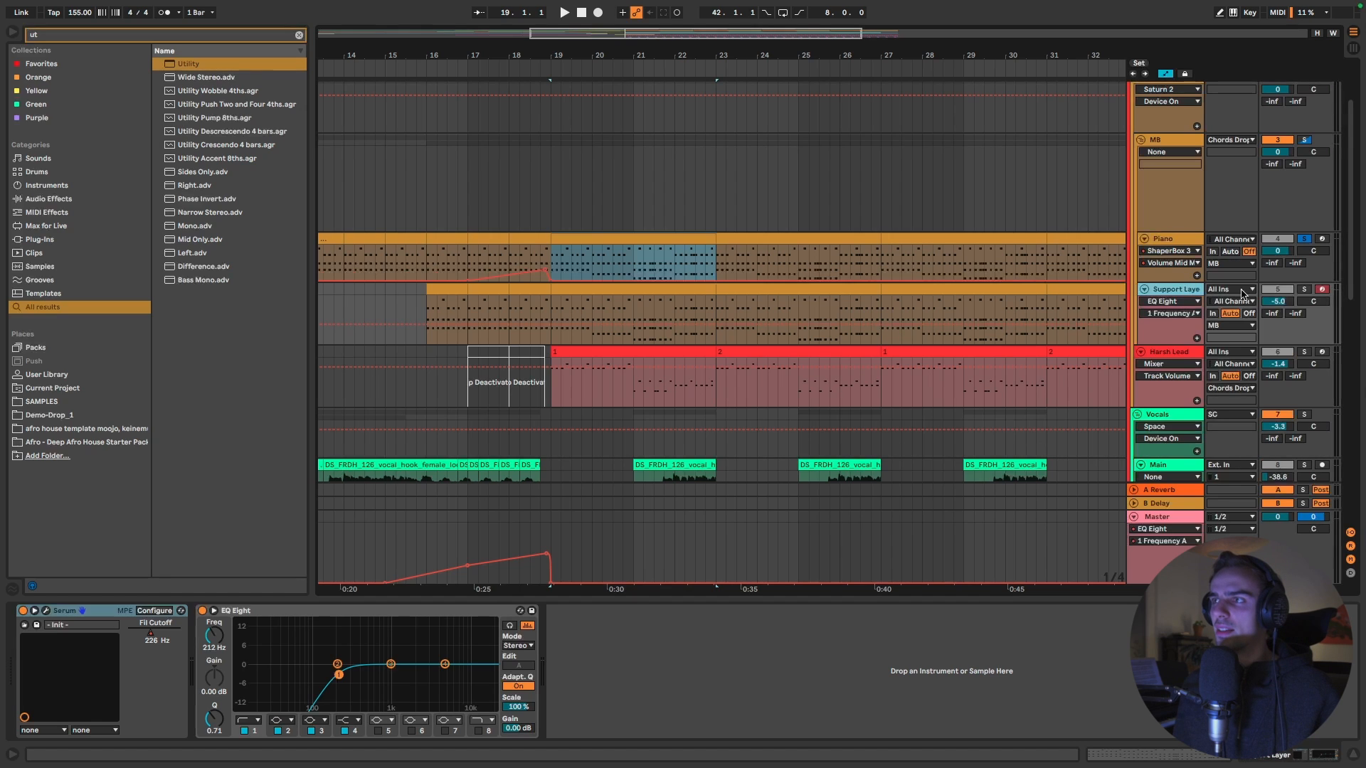
click(1195, 293)
key(space)
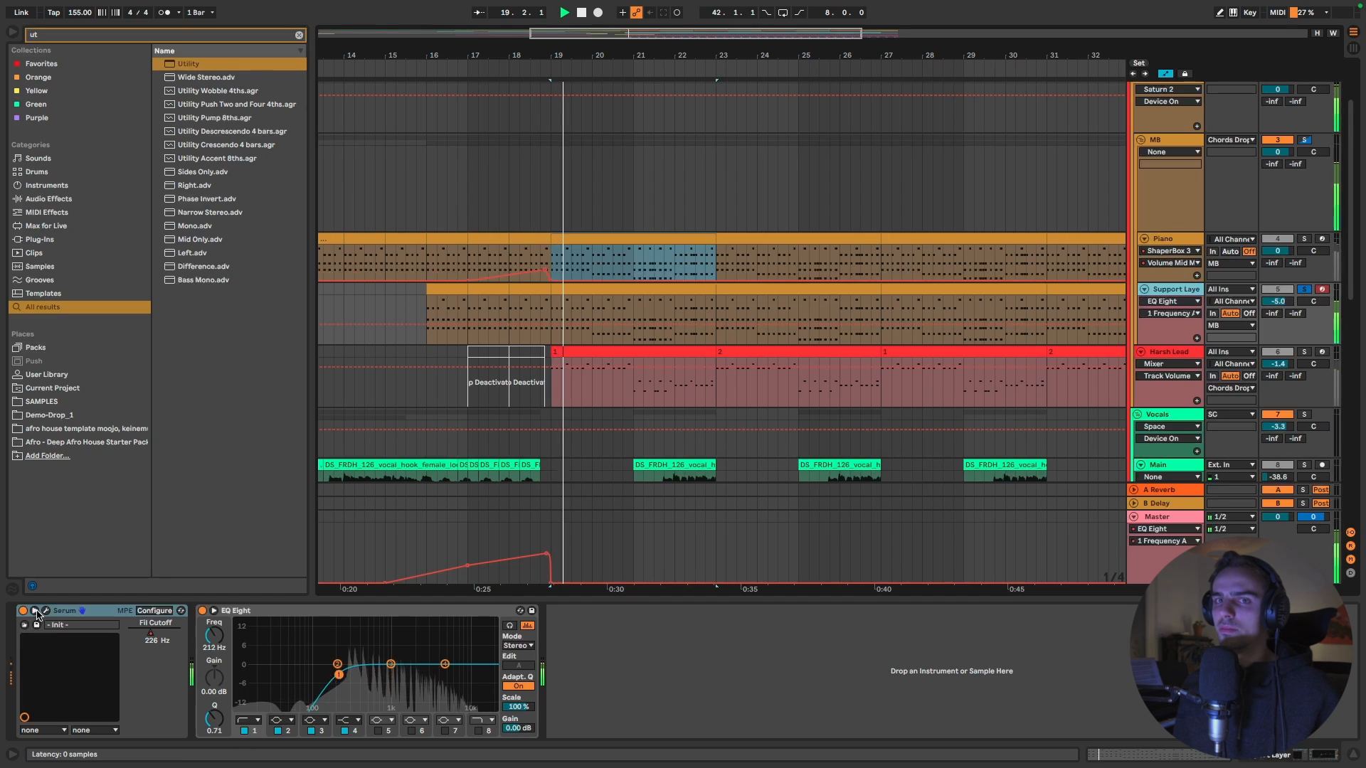
click(46, 611)
click(350, 132)
click(319, 113)
drag(318, 99, 326, 80)
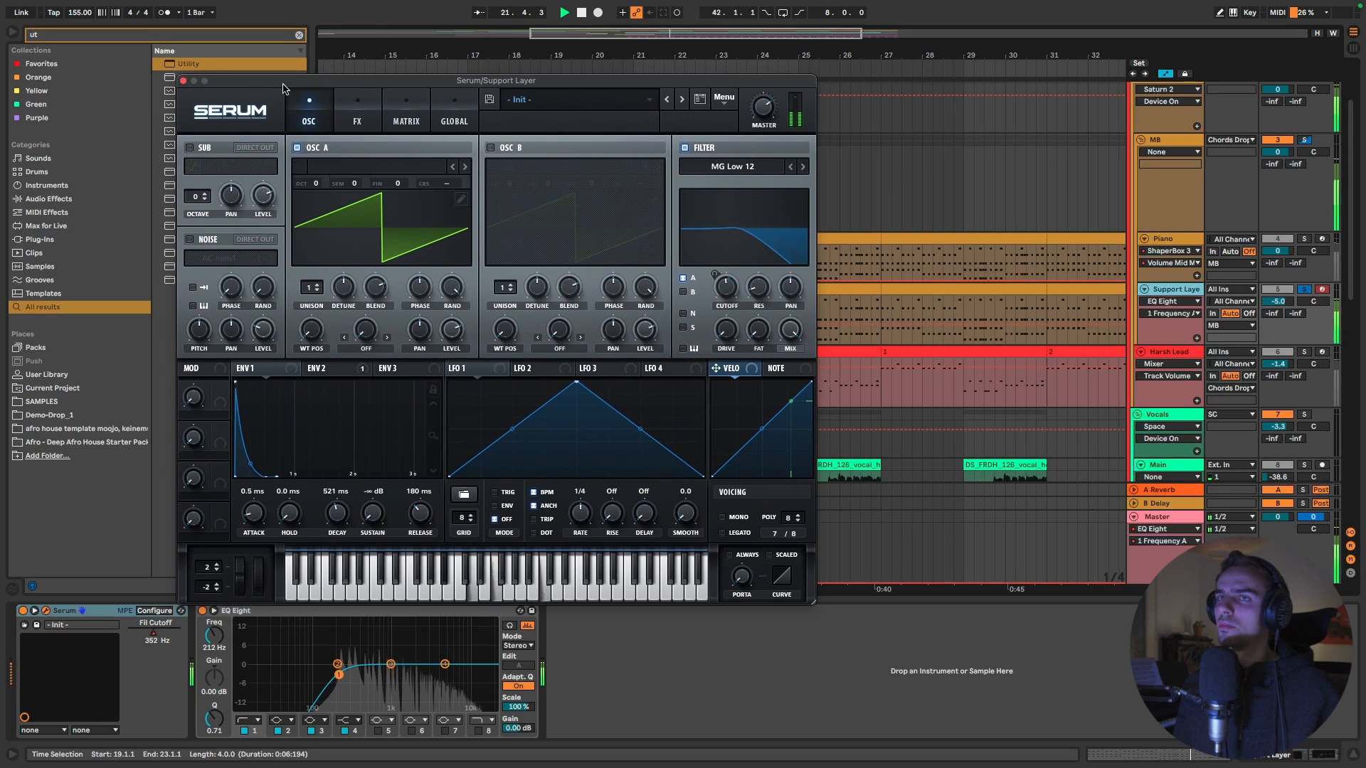
click(183, 80)
Step: Audition the Harsh Lead track and inspect its Serum oscillators and effects
click(1274, 354)
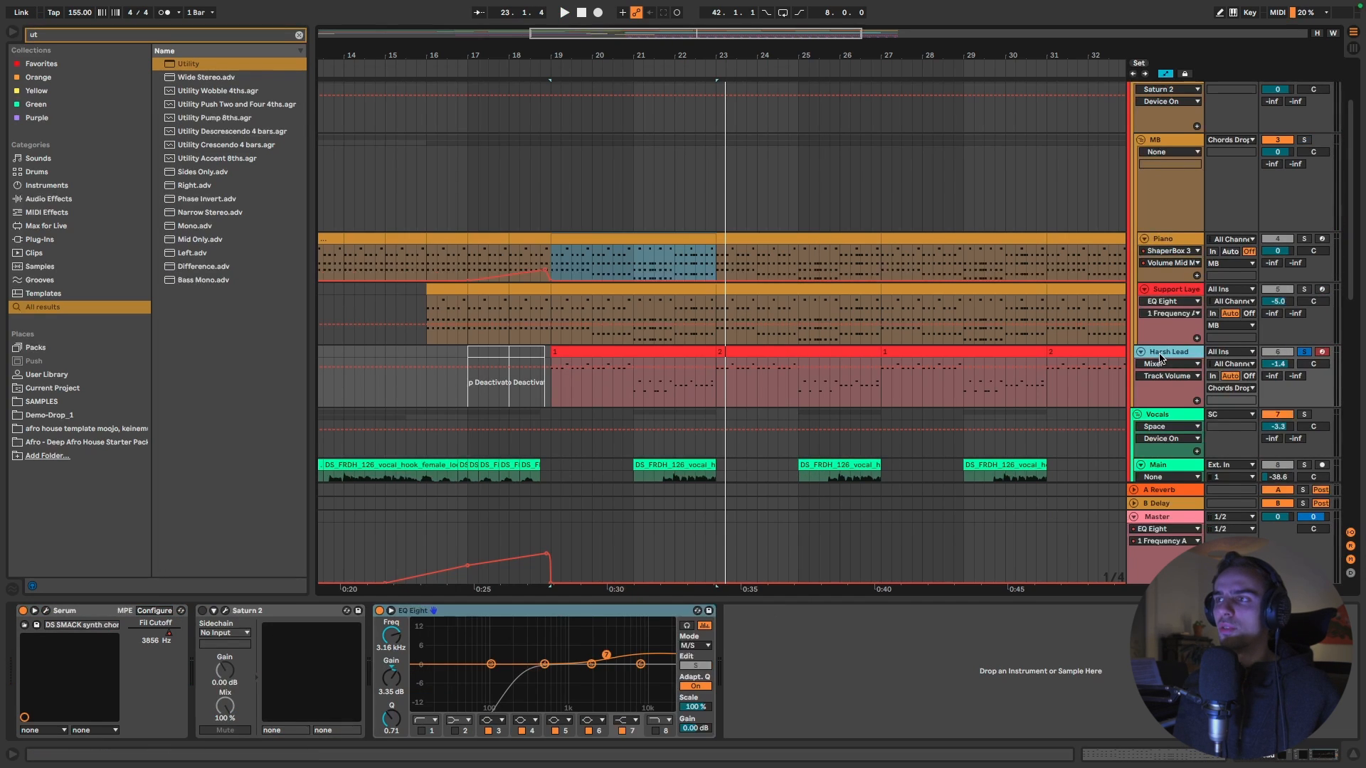
key(space)
click(47, 611)
drag(349, 196, 362, 153)
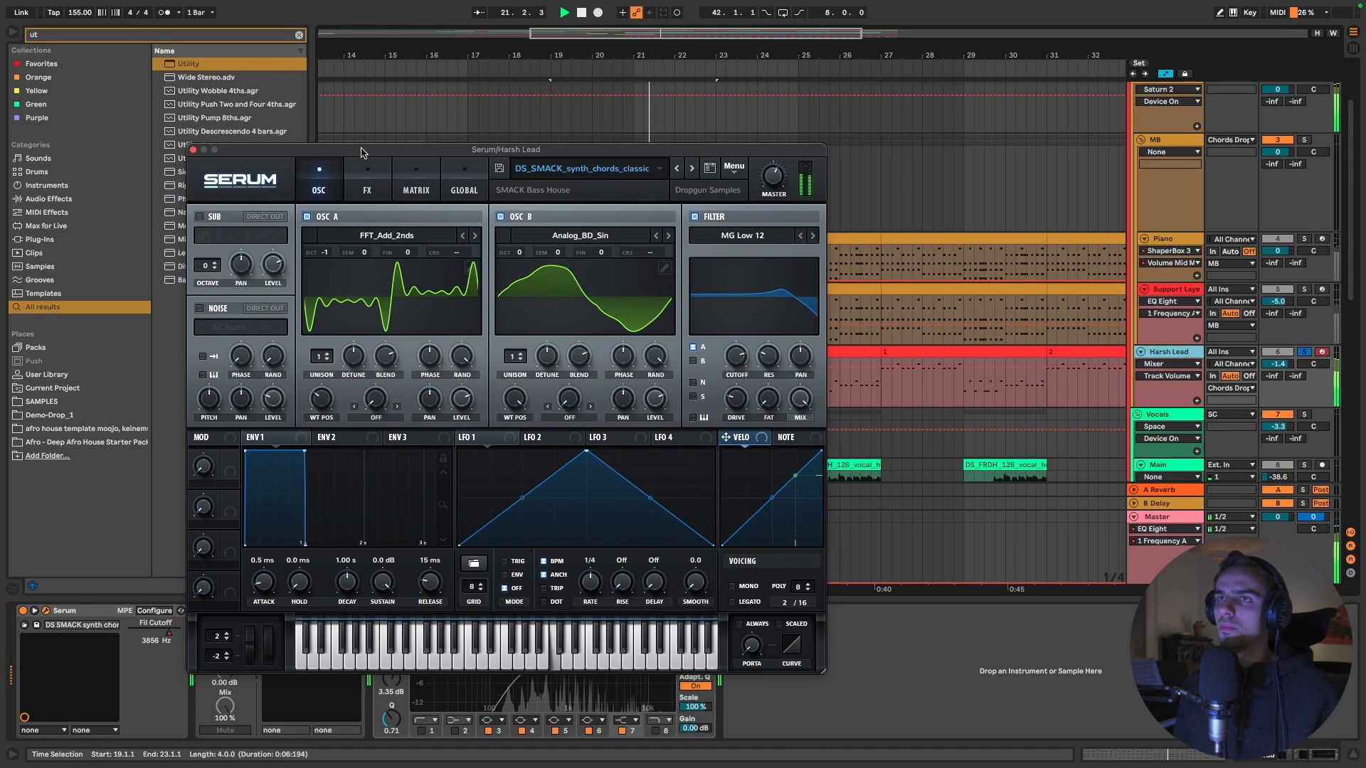
click(364, 174)
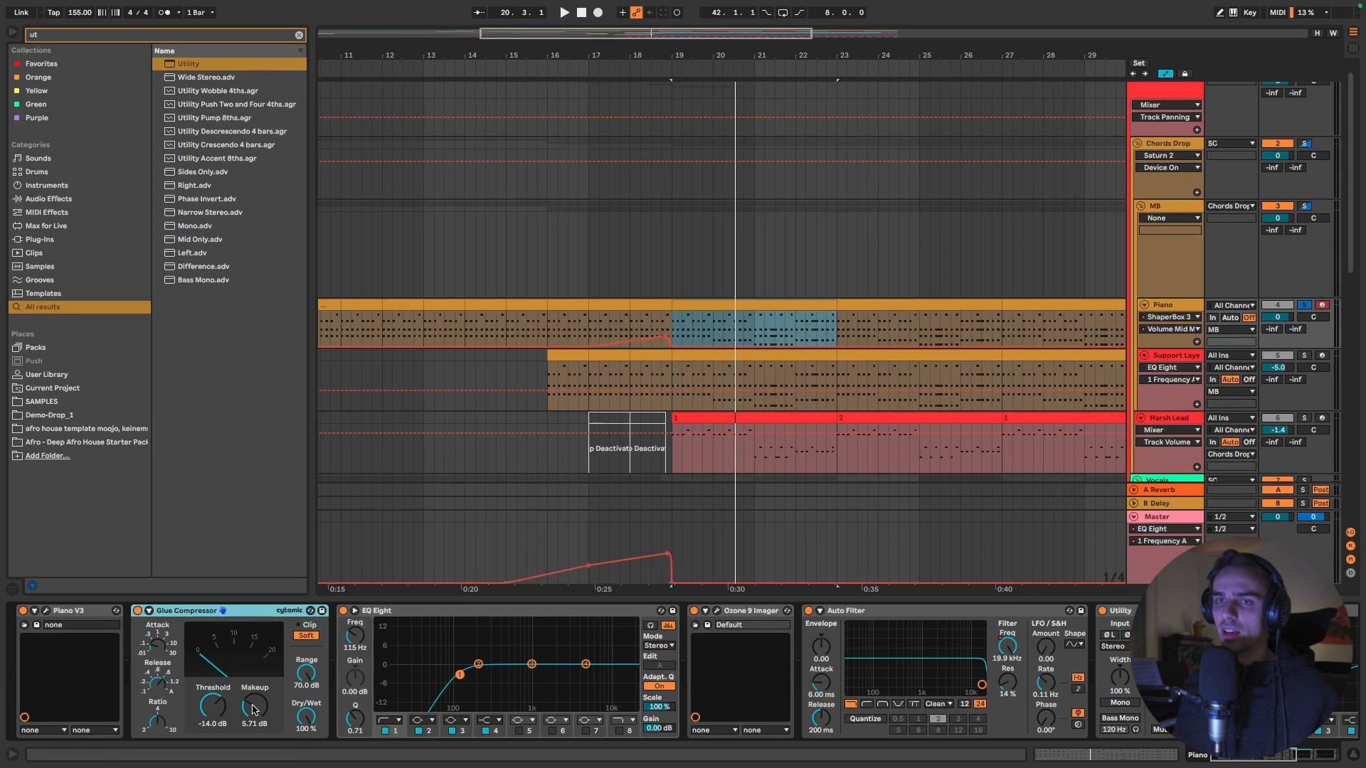
Step: Examine the Piano track's two EQ Eights and its Ozone 9 Imager stereo widths, closing the Imager window
click(396, 621)
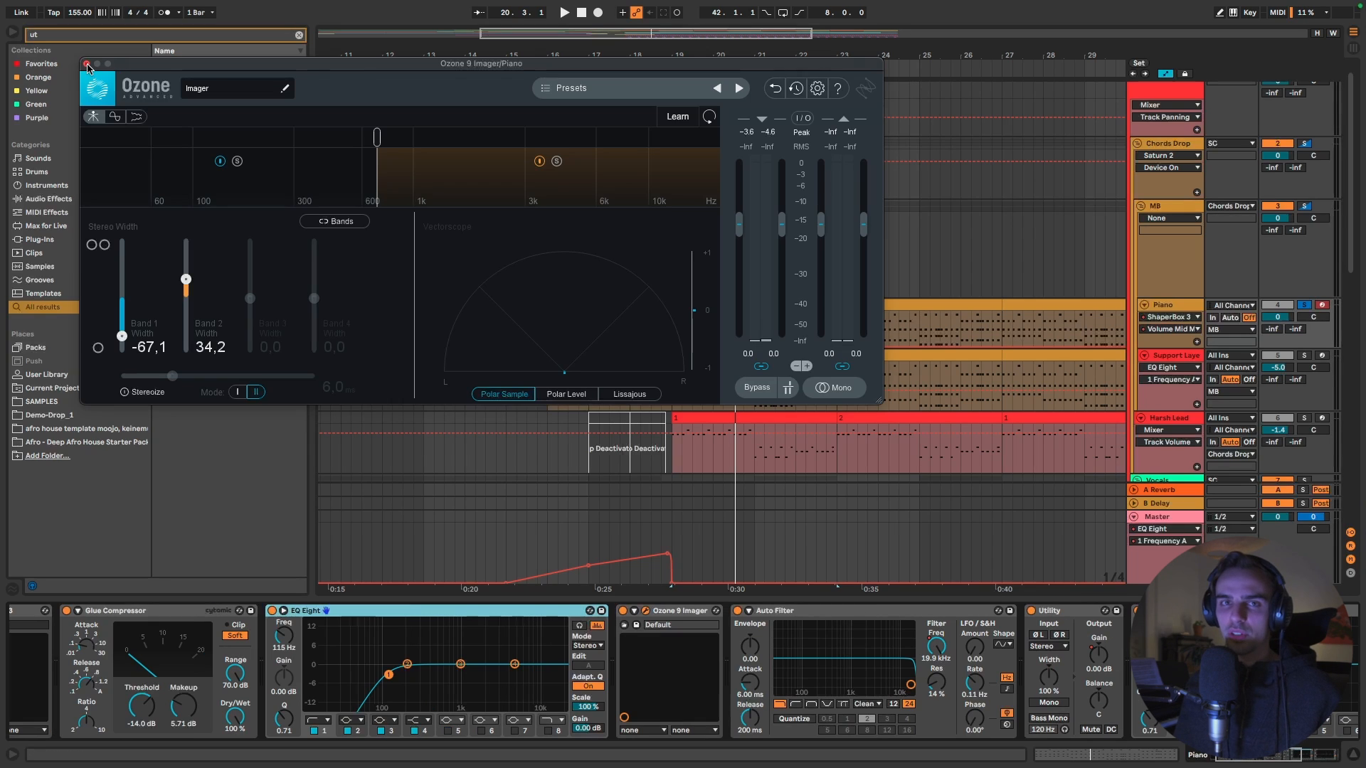
click(86, 64)
scroll(992, 675, right, 5)
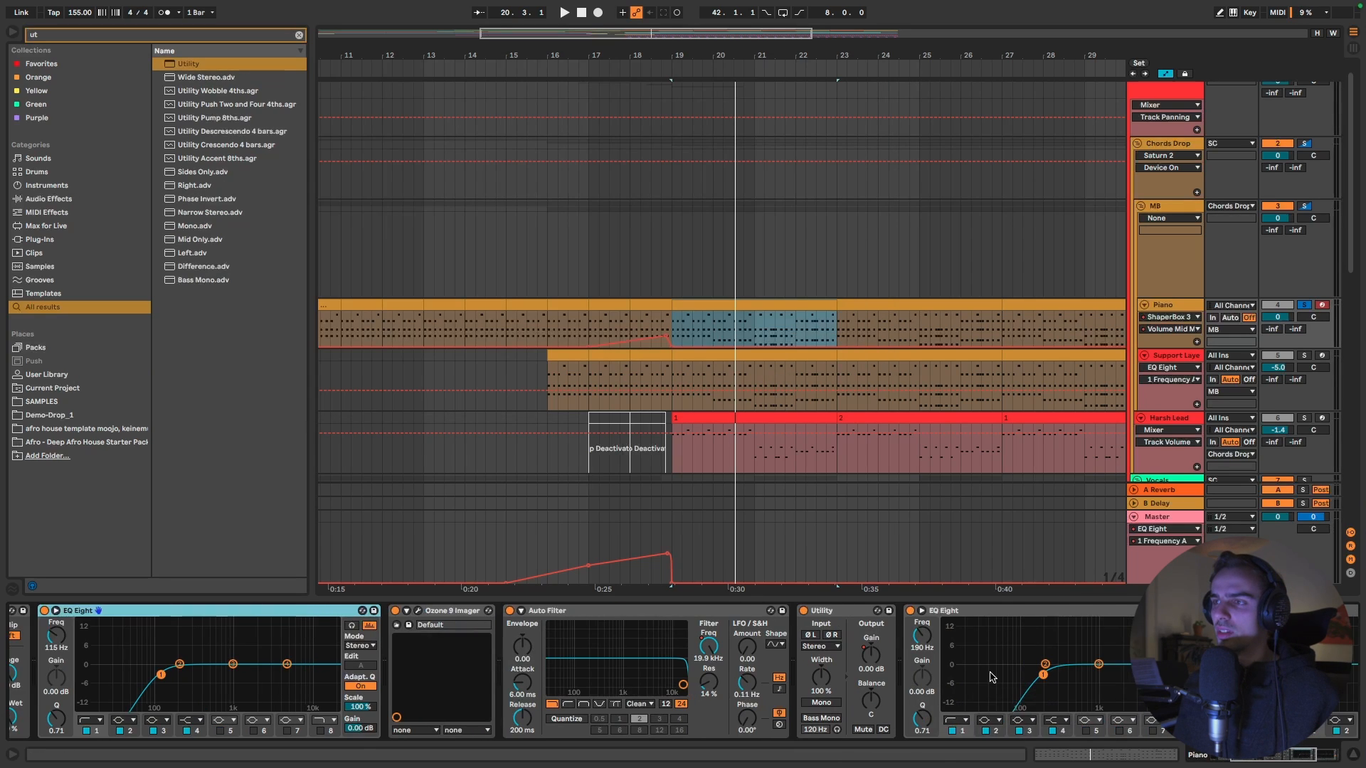
click(925, 618)
scroll(928, 623, right, 3)
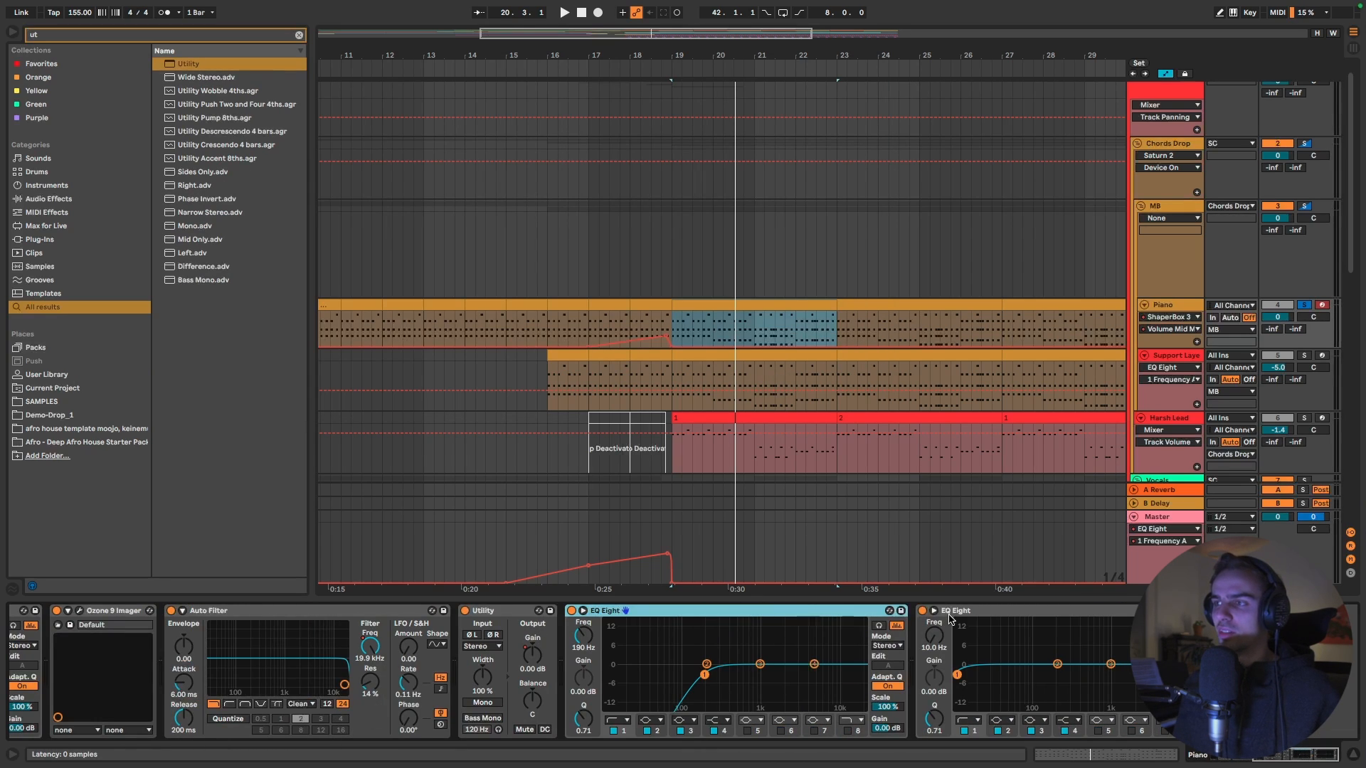
Step: Select the Harsh Lead track, open its Saturn 2 and play the part to hear the saturation
scroll(1174, 399, down, 1)
click(1174, 378)
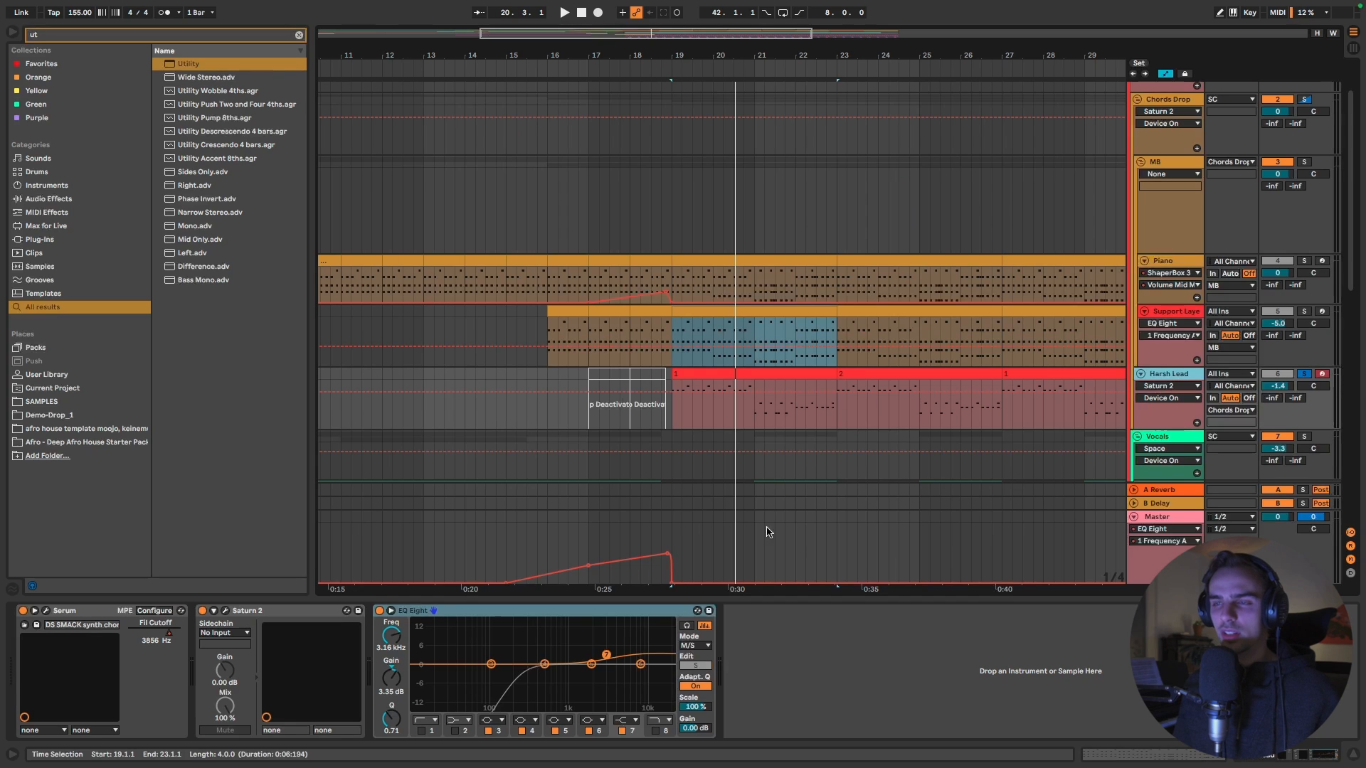
click(226, 612)
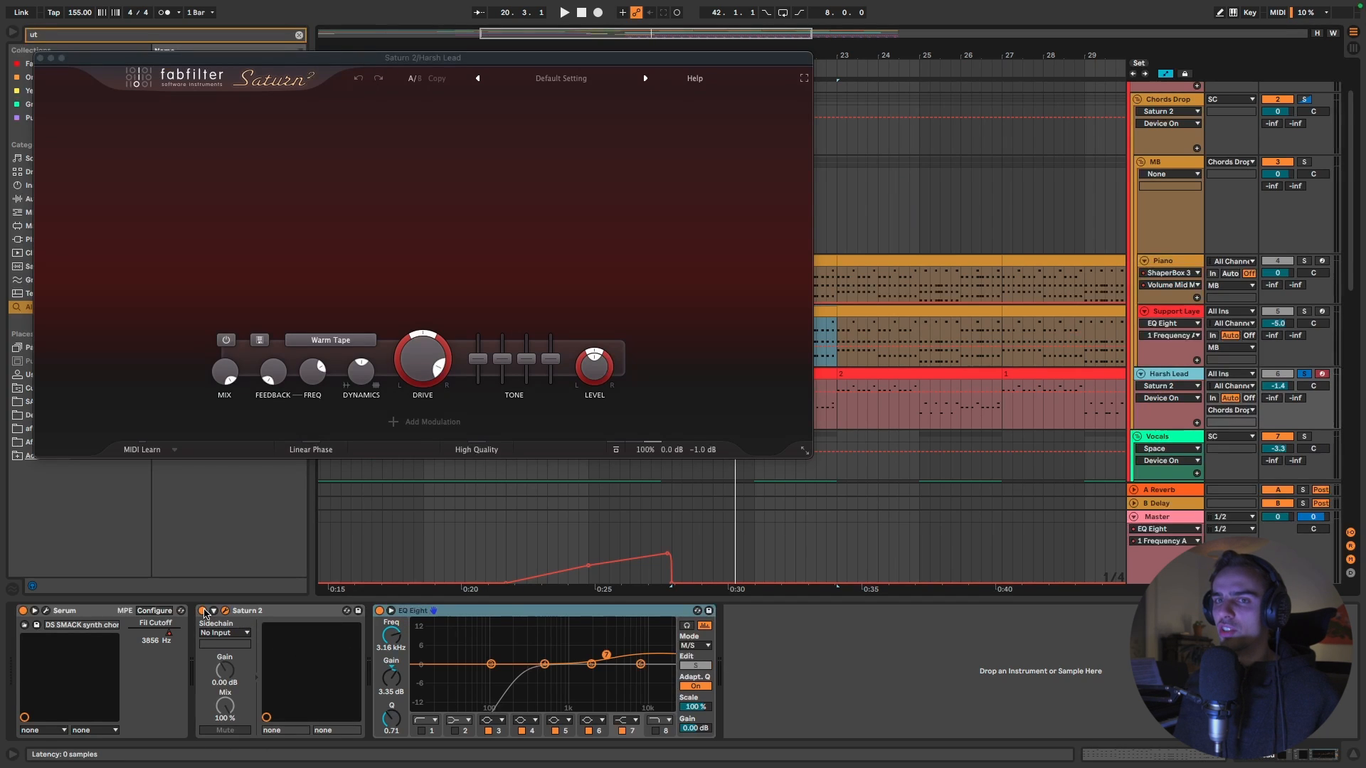
key(space)
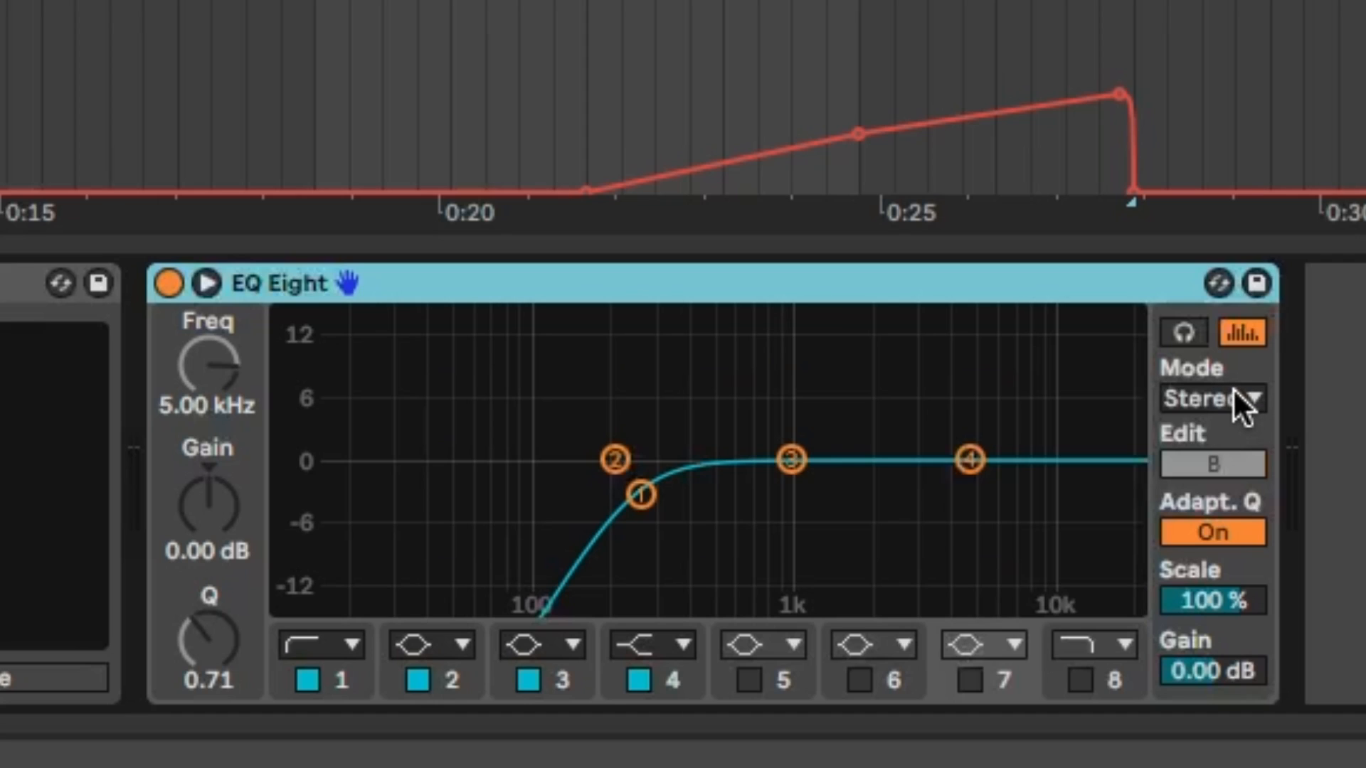
Step: Set the Harsh Lead EQ Eight's Mode to M/S
click(1214, 397)
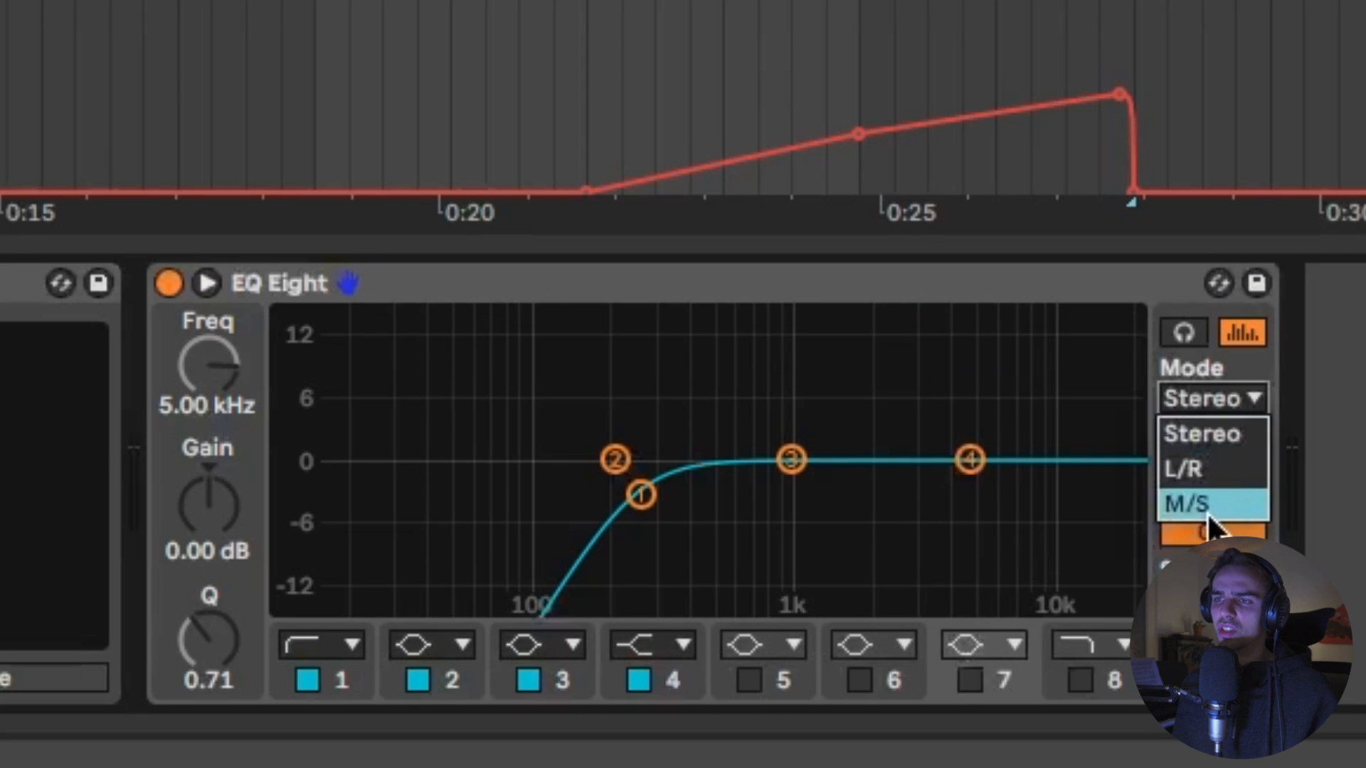
click(1206, 507)
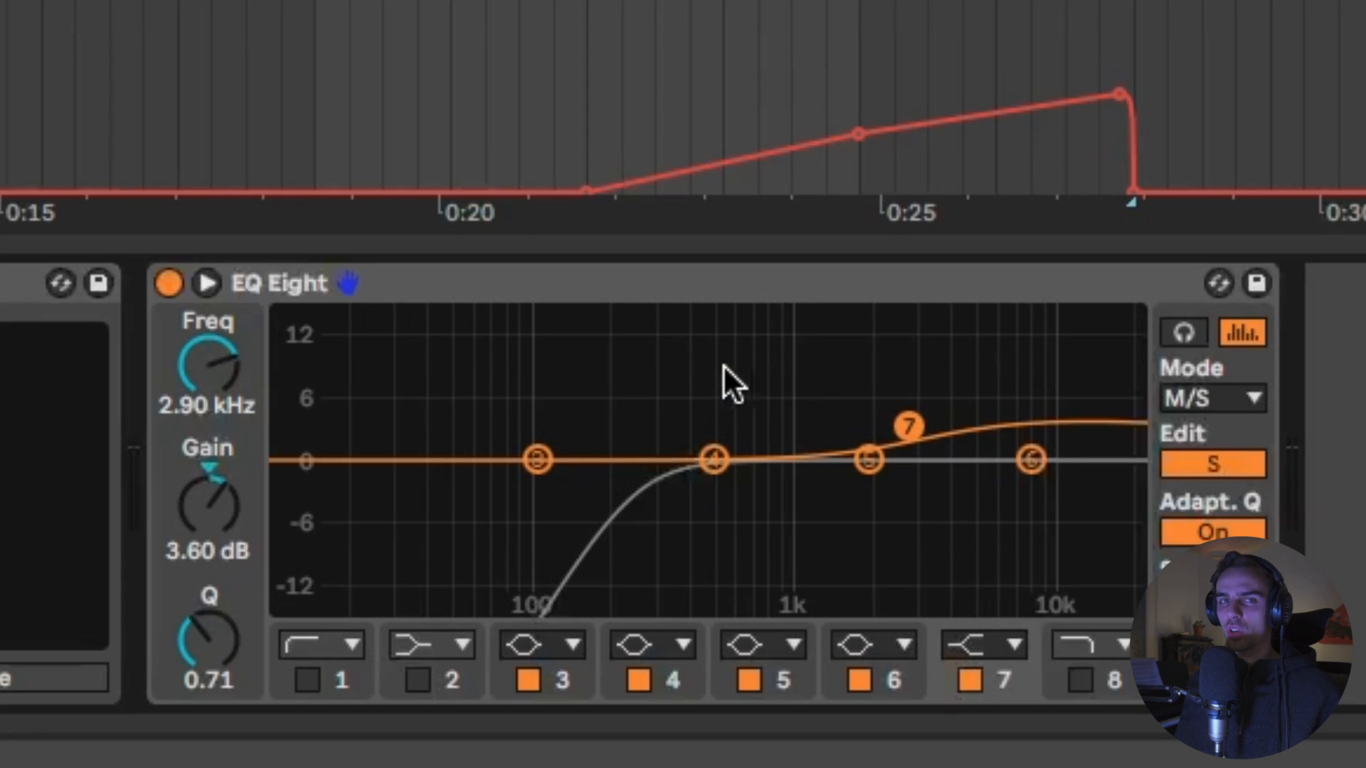
click(800, 282)
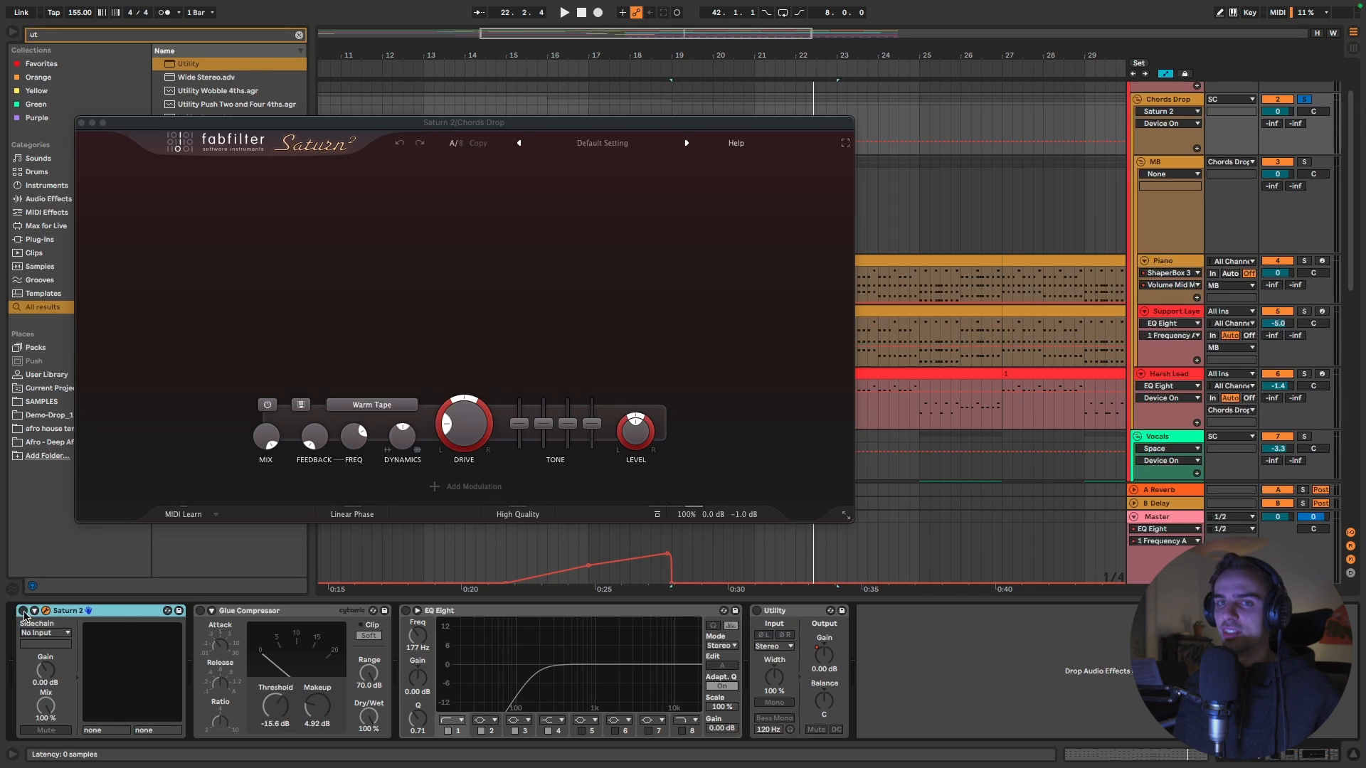
Step: Play the Chords Drop group while re-enabling its Saturn 2, Glue Compressor, EQ Eight and Utility one by one, hiding the Saturn 2 window
key(space)
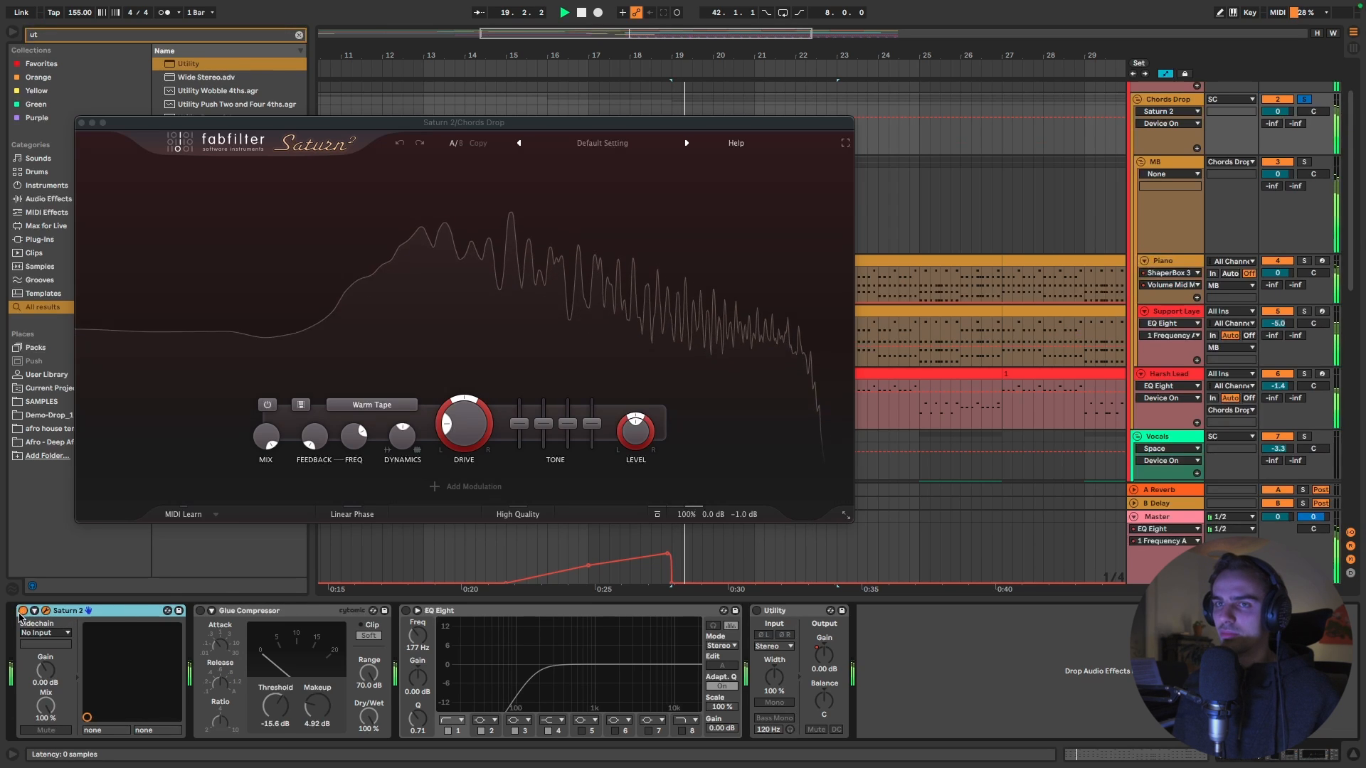
click(200, 611)
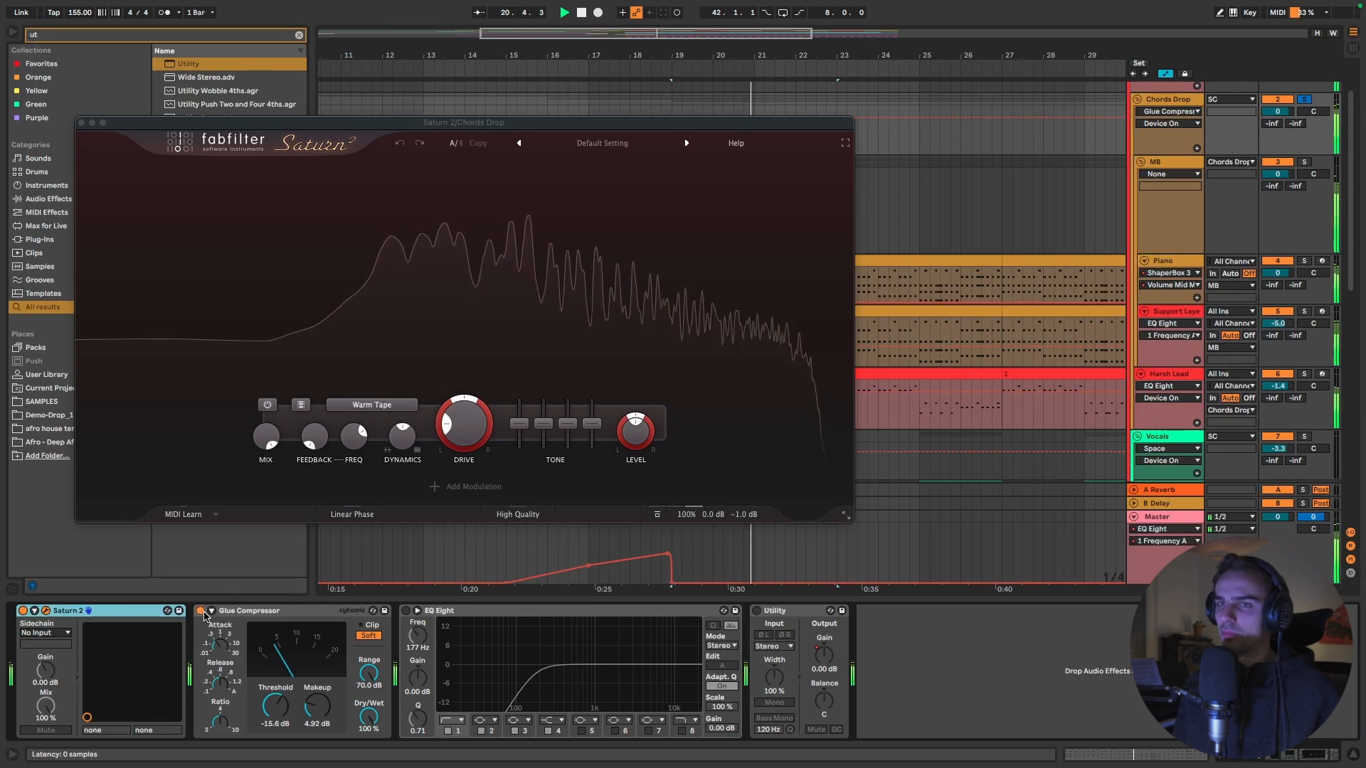
click(405, 611)
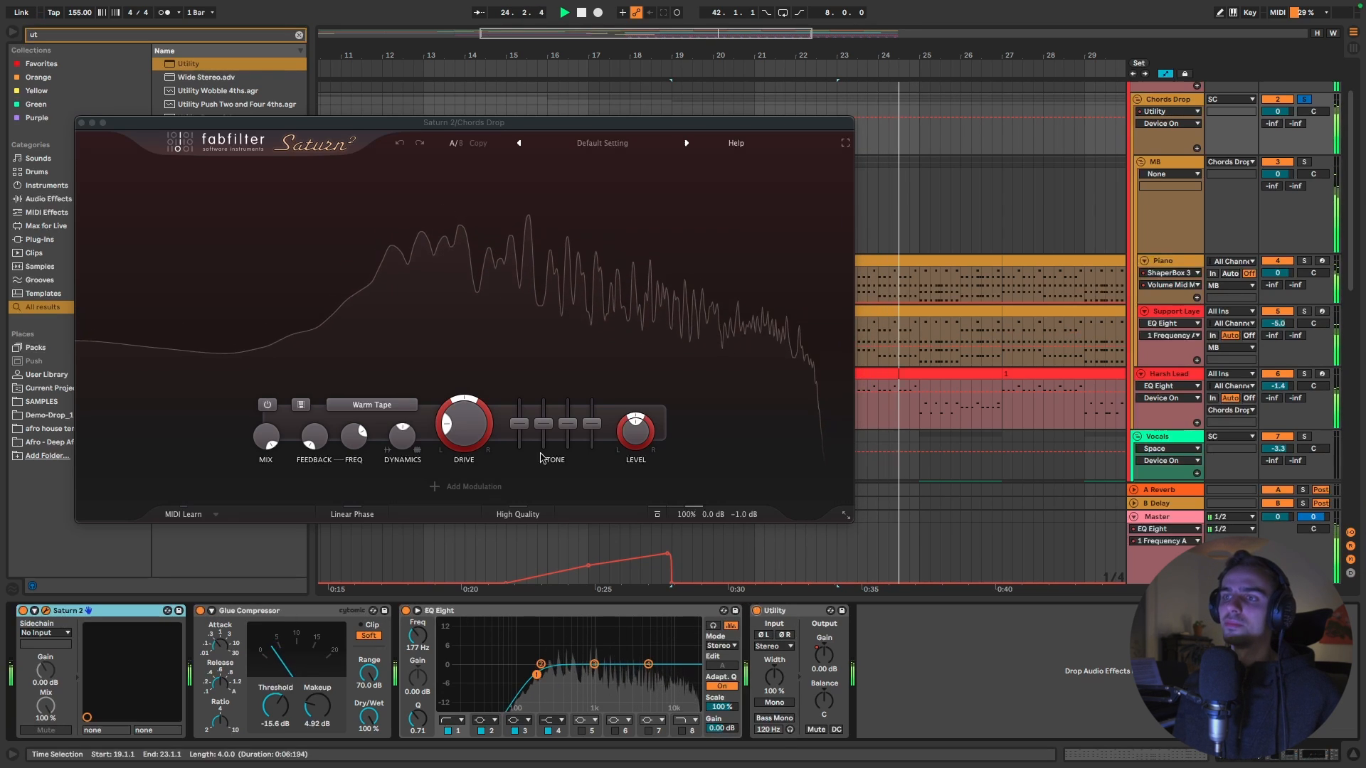
key(super+alt+p)
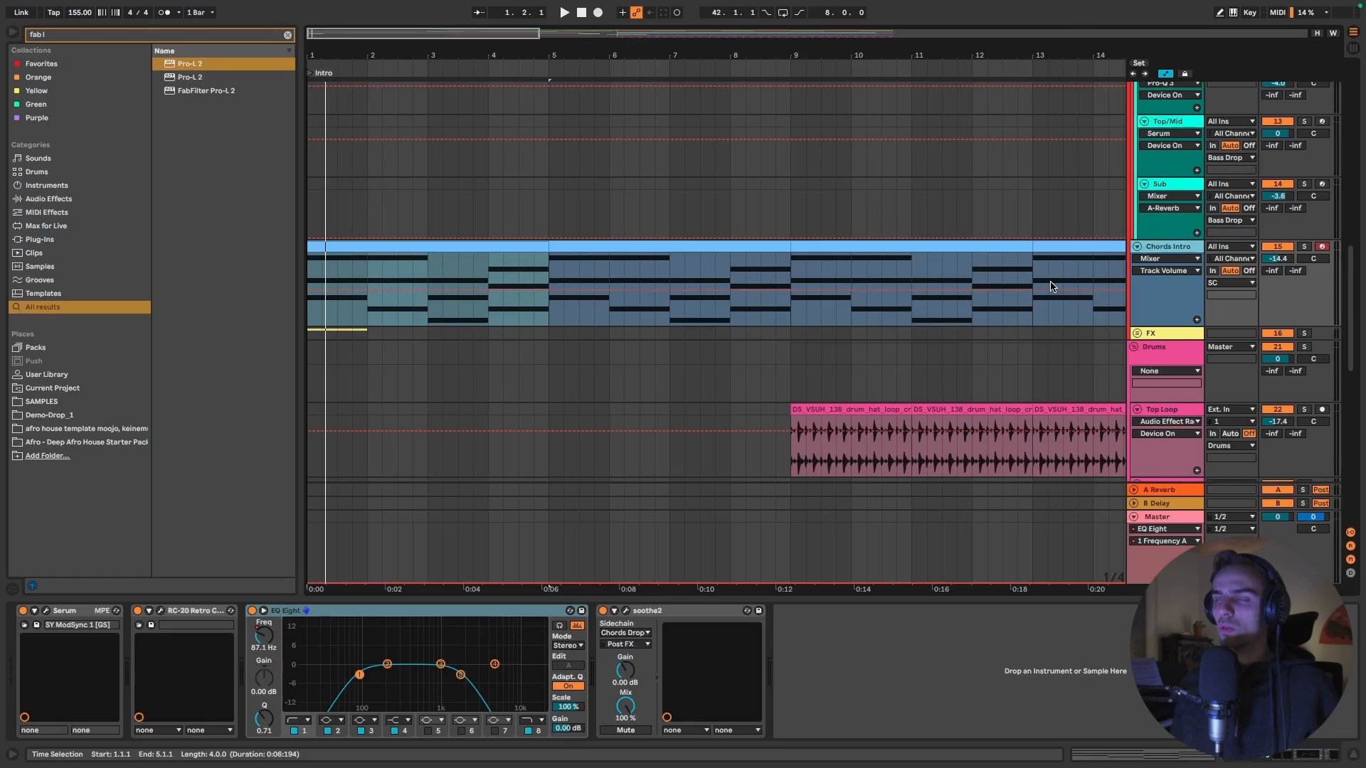
Step: Audition the intro's Intro Bass and Vocals in solo and select the Crash track after its first clip
scroll(1304, 314, up, 2)
scroll(1302, 292, up, 5)
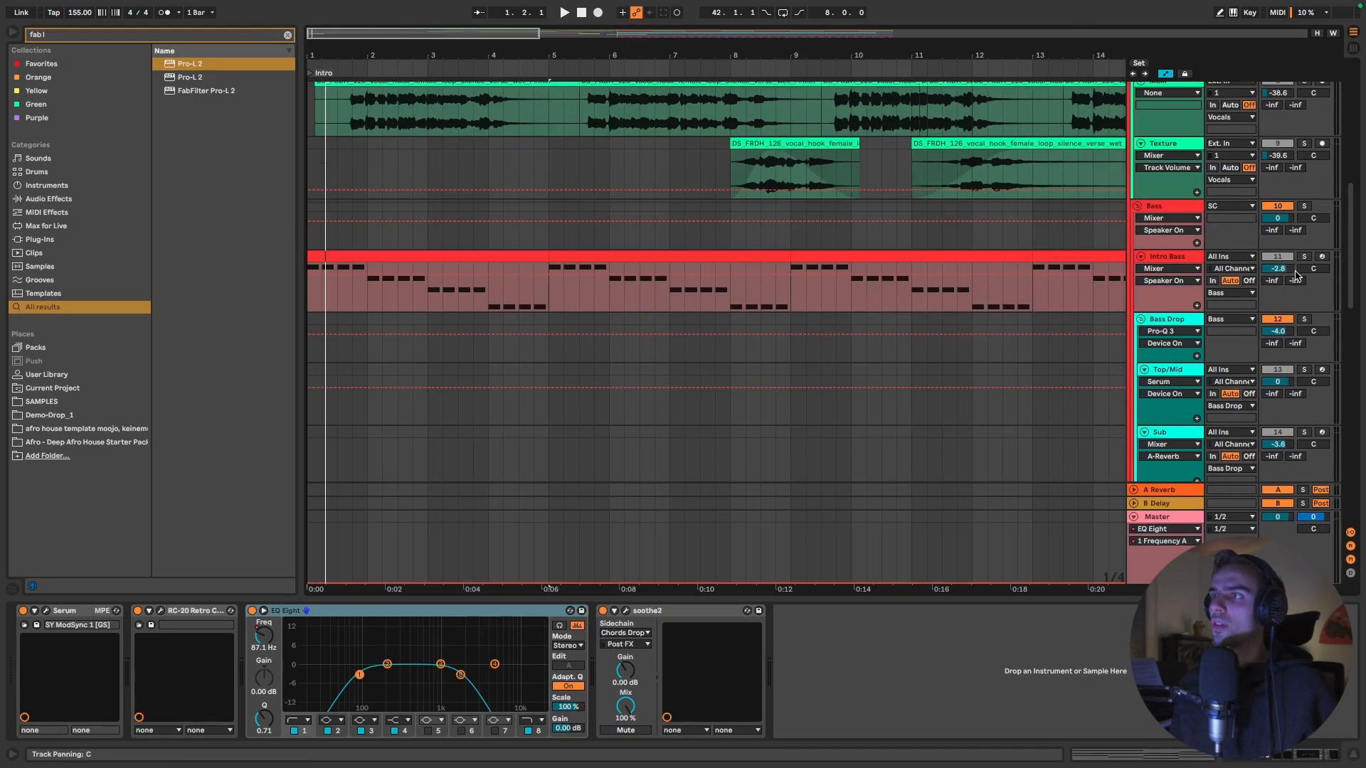
scroll(1235, 311, up, 1)
key(space)
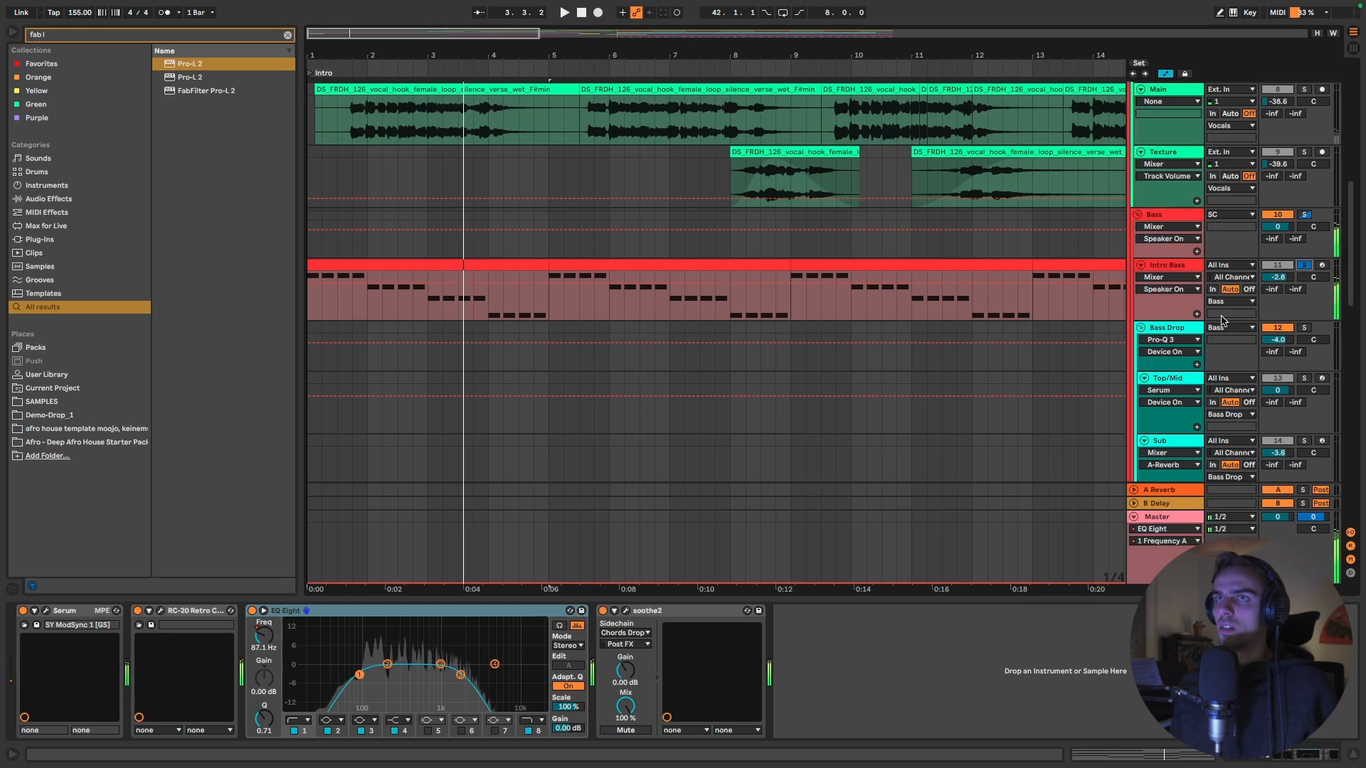
scroll(646, 297, up, 3)
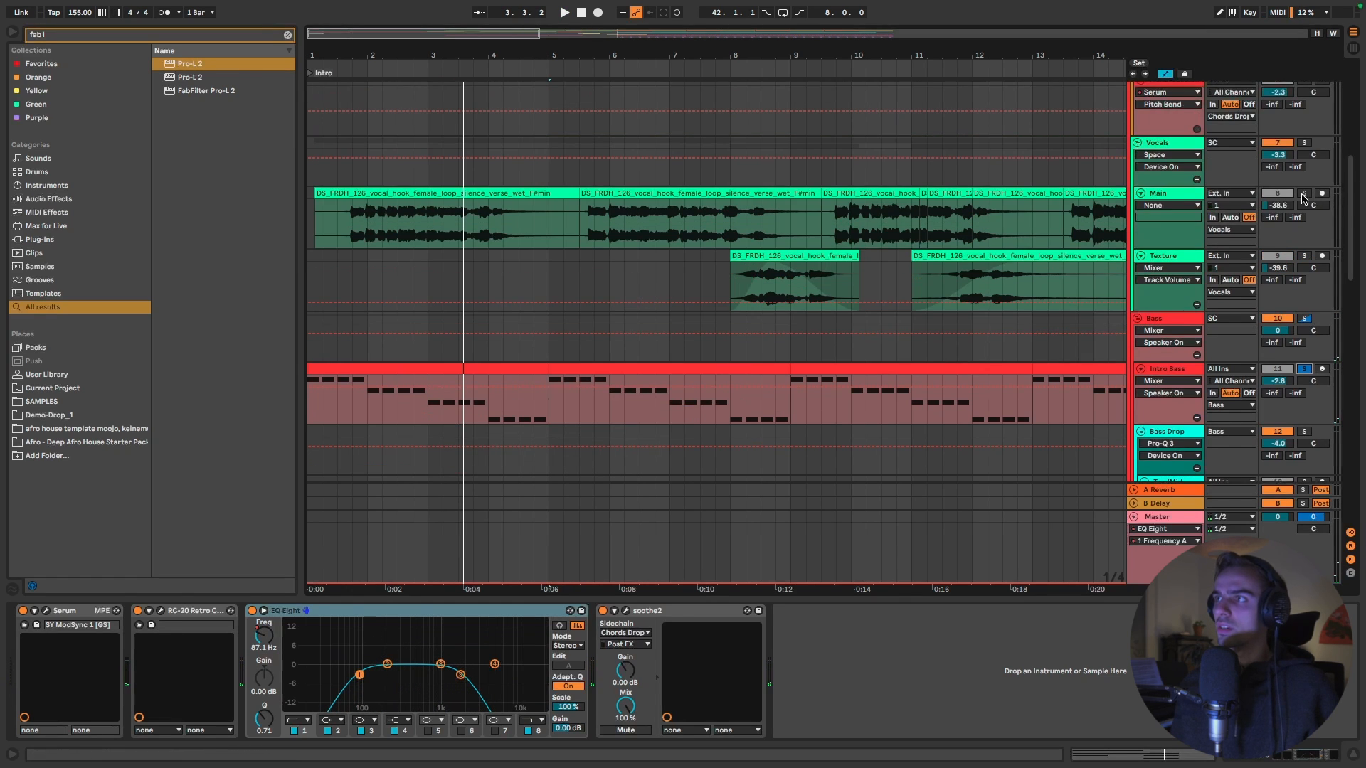
click(1304, 144)
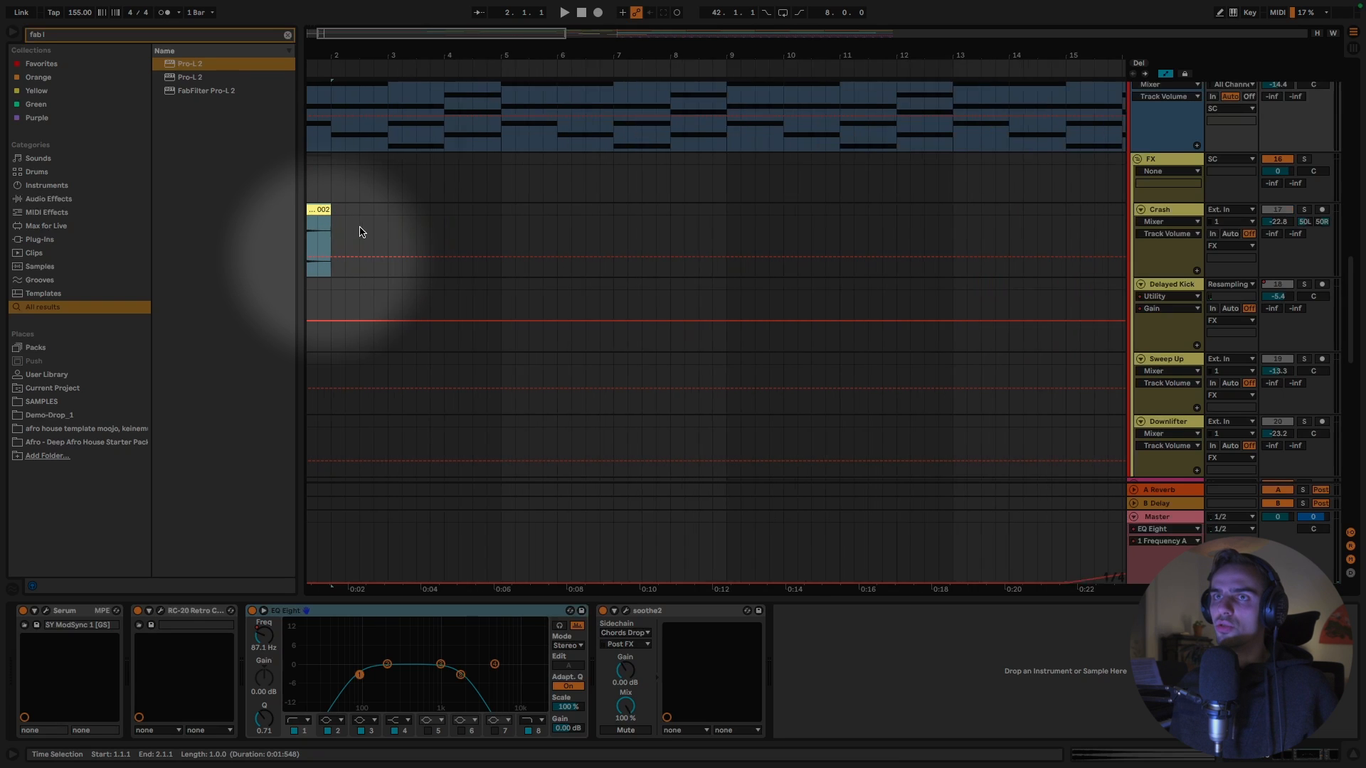
click(361, 229)
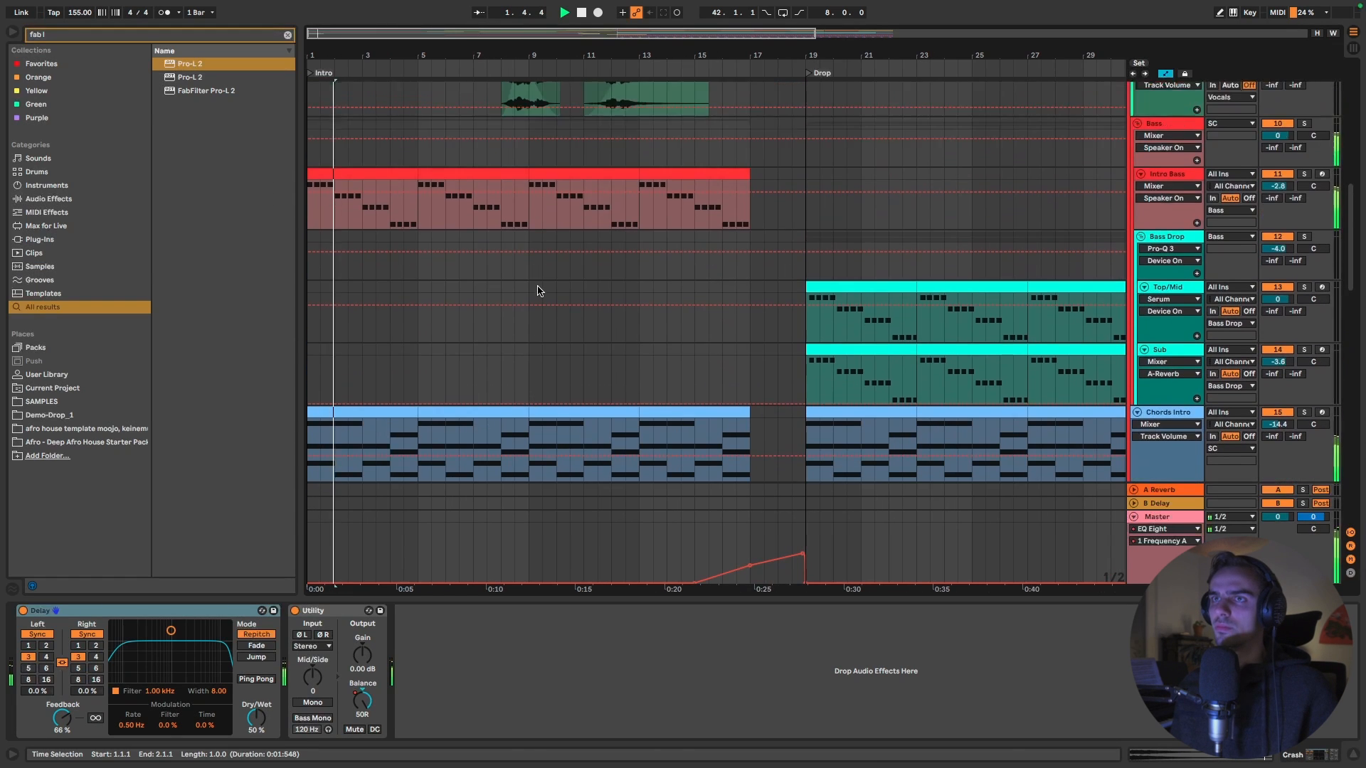
Step: Audition the soloed Piano from bar 9 and show its Auto Filter frequency automation
scroll(541, 290, up, 4)
scroll(560, 283, up, 2)
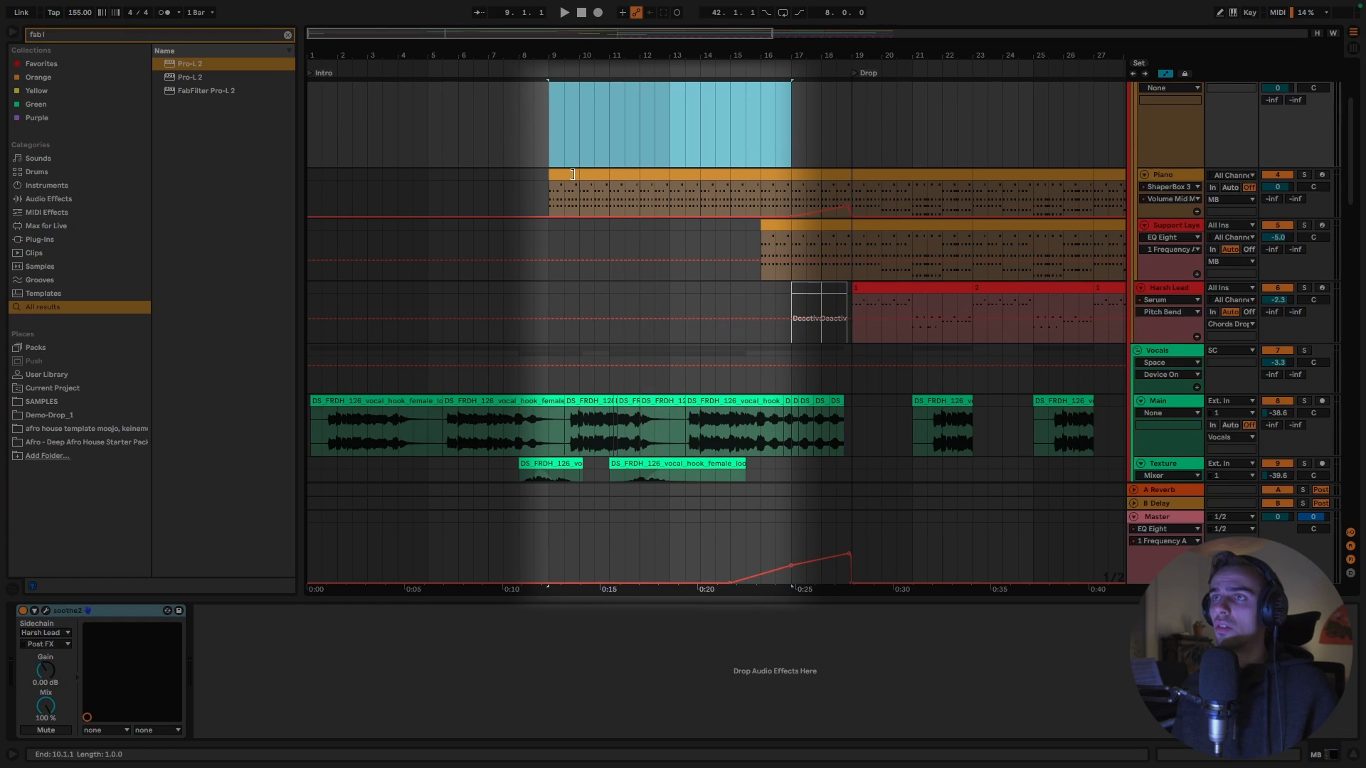
click(573, 174)
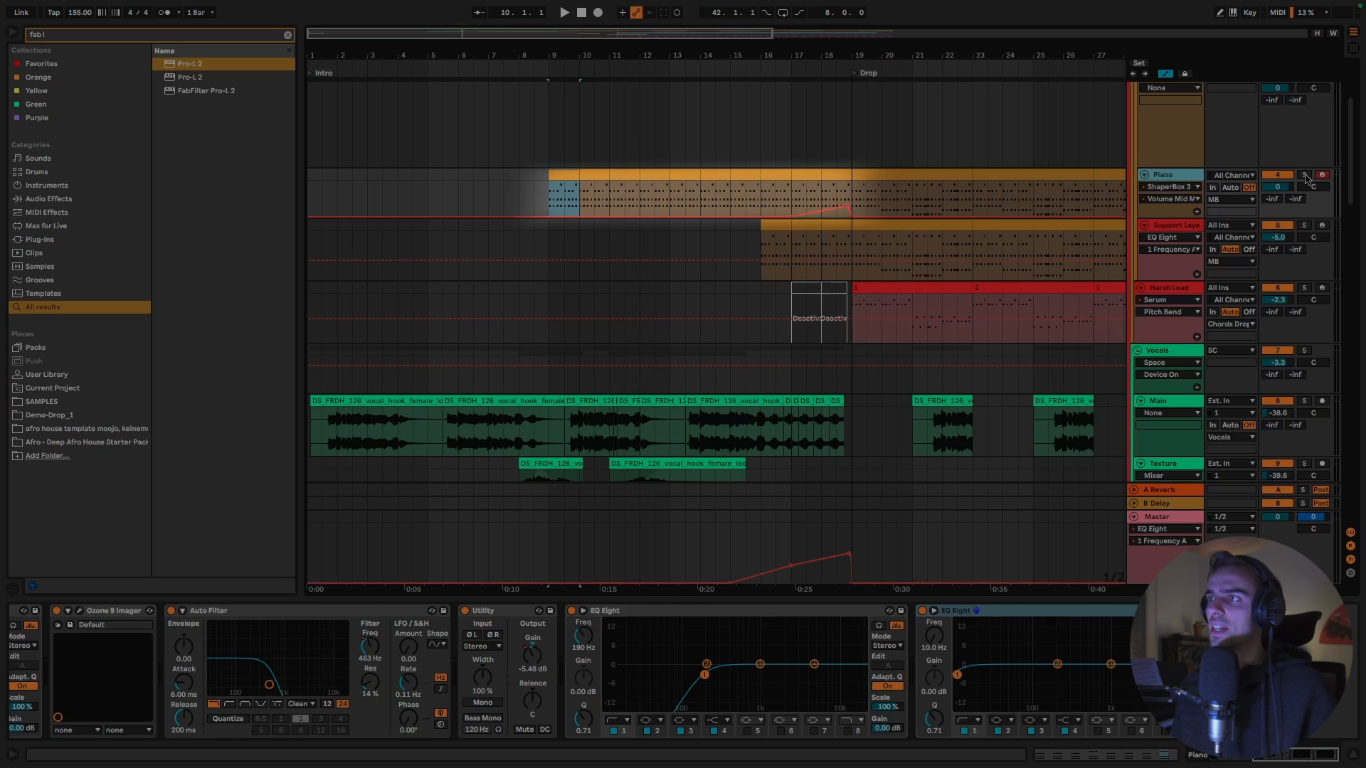
key(space)
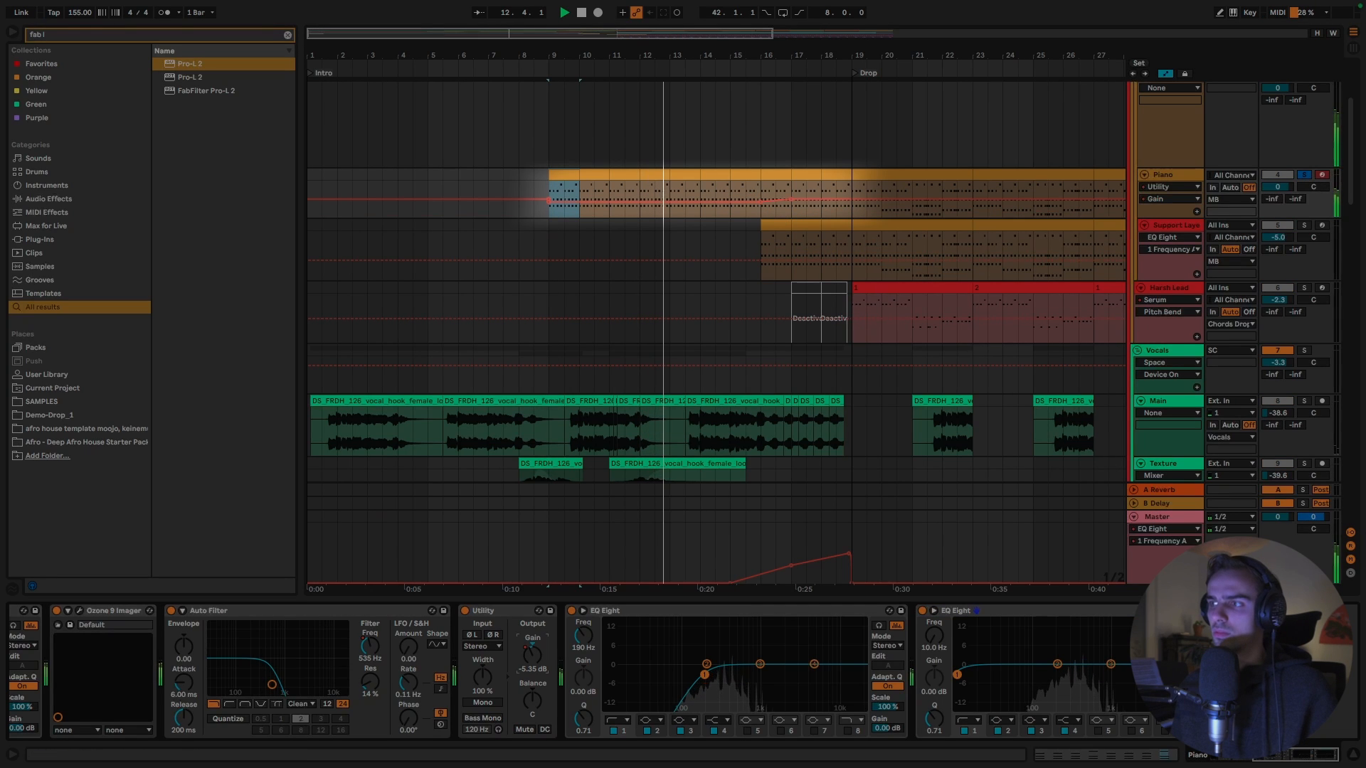
click(369, 646)
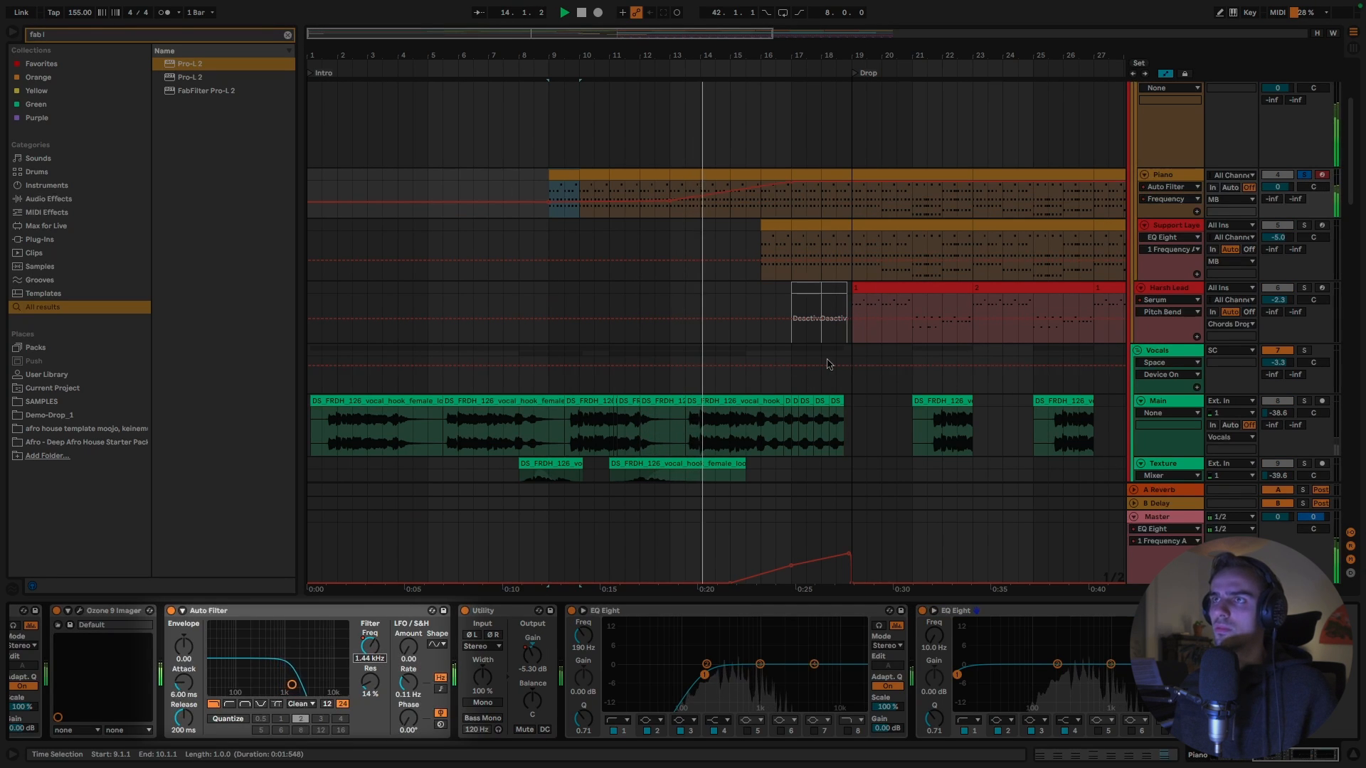
Step: Audition the Top Loop drum track in the second half of the intro
scroll(827, 365, down, 15)
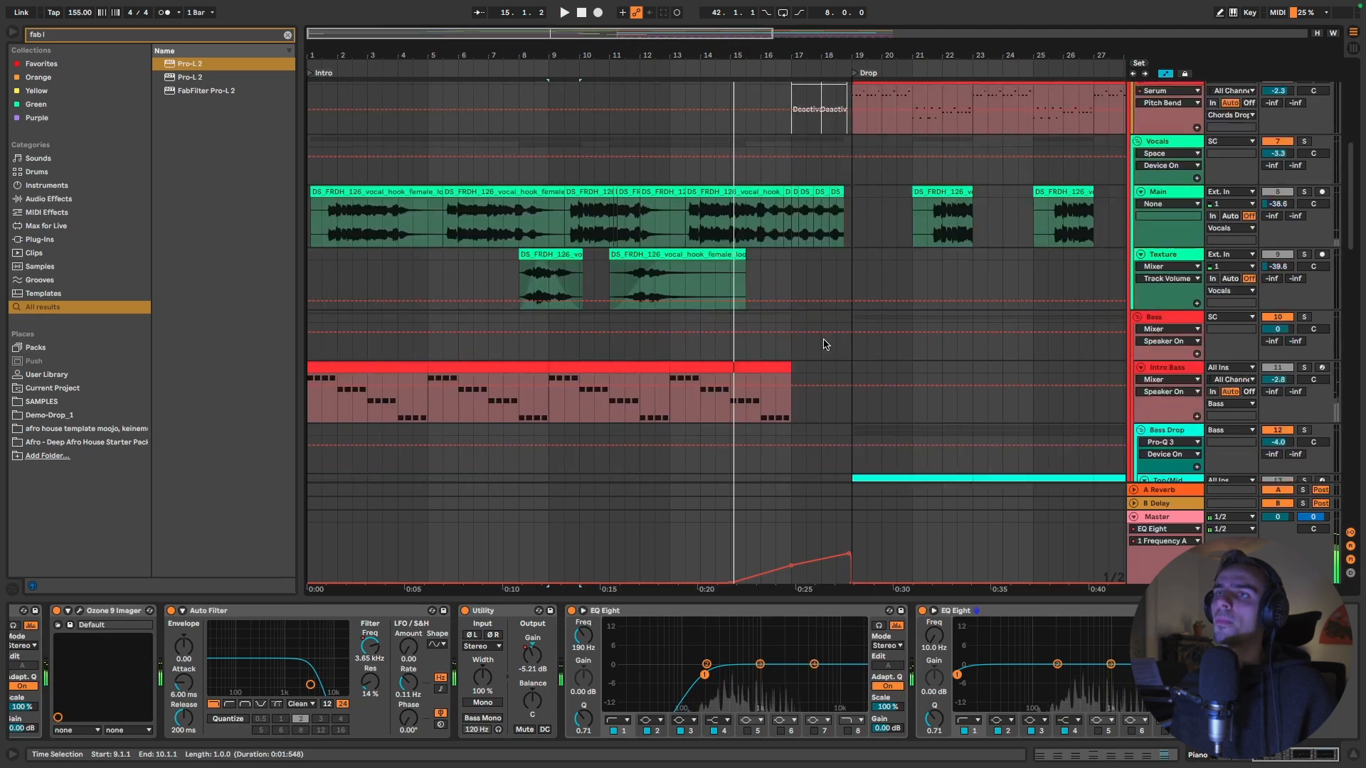
click(1161, 164)
key(space)
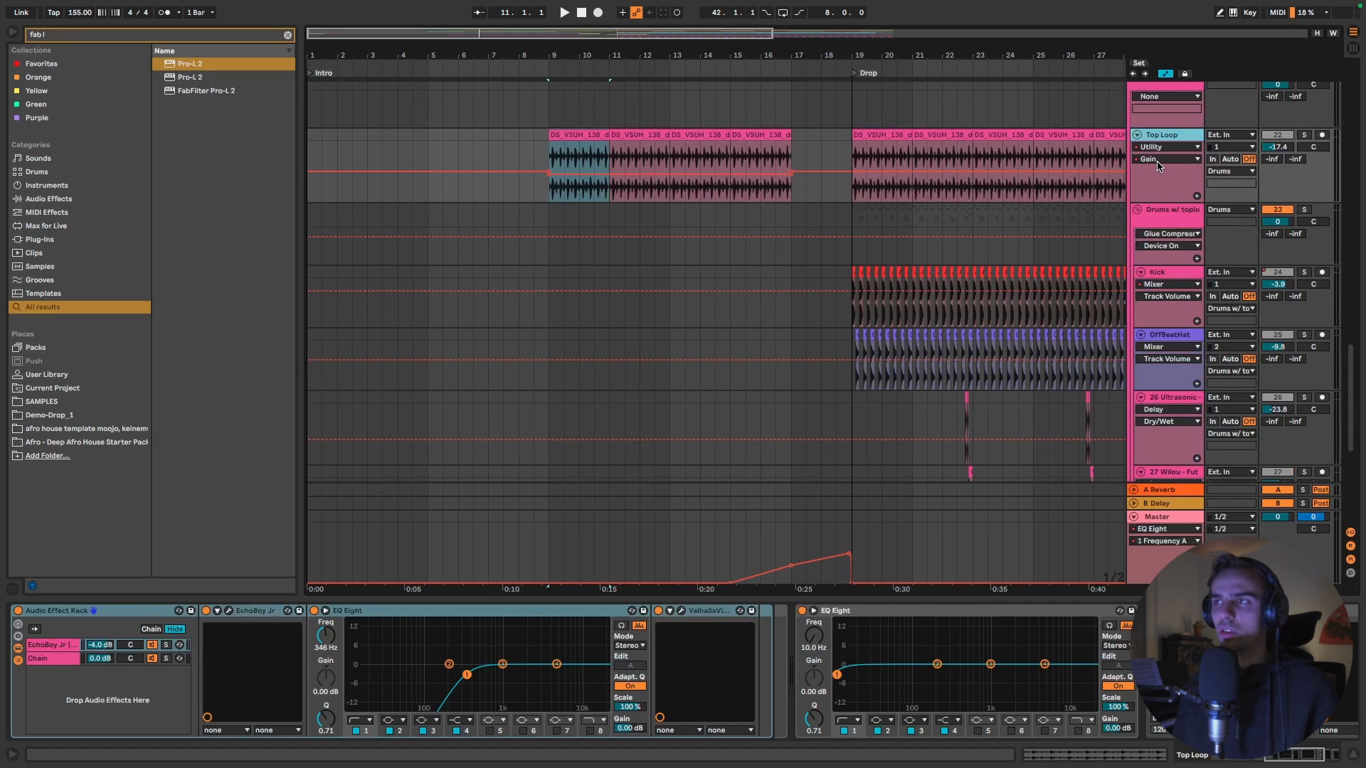
key(space)
Step: Set the playback start at bar 9 on the Main vocal track and play the second half of the intro with all tracks
scroll(800, 231, up, 3)
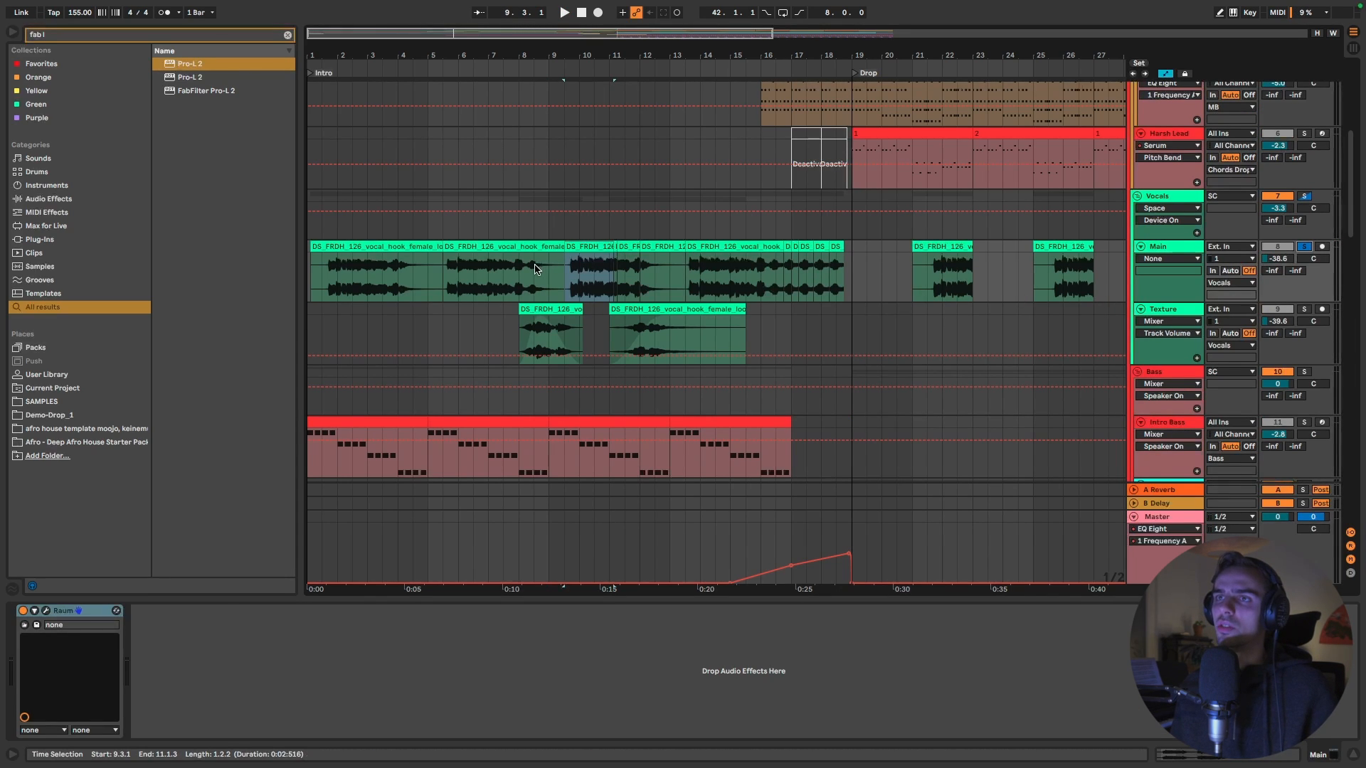
click(543, 274)
scroll(702, 274, up, 3)
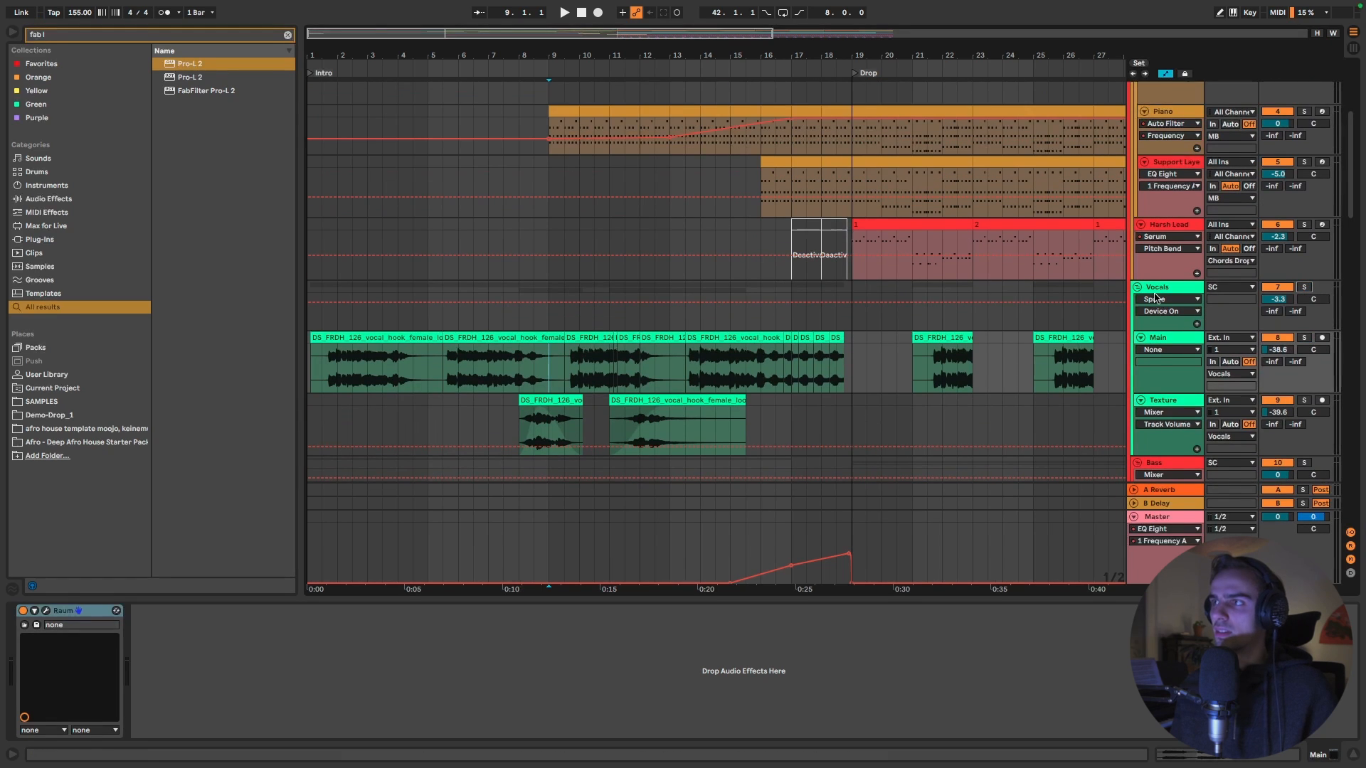
key(space)
scroll(723, 296, up, 4)
drag(1349, 144, 1301, 427)
scroll(953, 302, up, 7)
drag(1350, 339, 1350, 339)
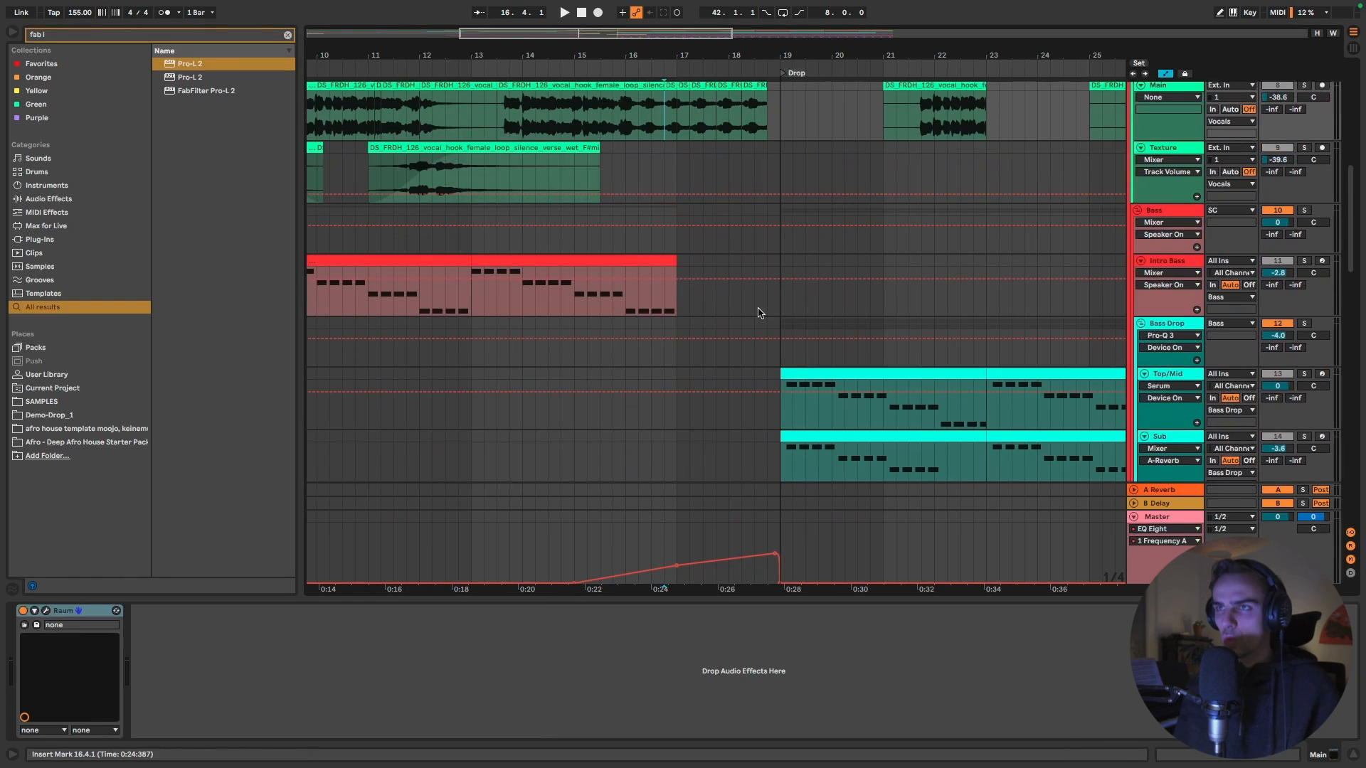
Step: Audition the build-up before the drop in solo: the Main vocal chops, and the Piano with the Support Layer from bar 16
scroll(756, 311, up, 5)
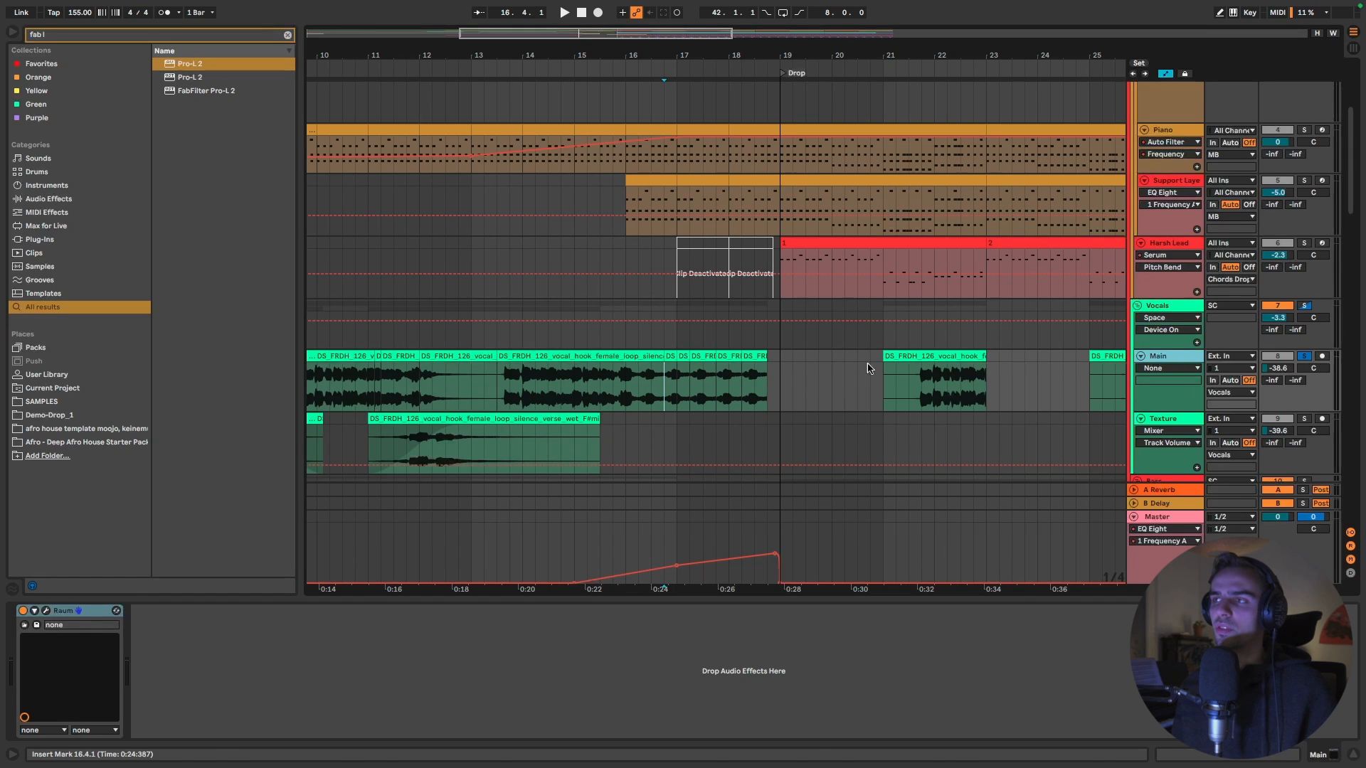
key(Left)
key(space)
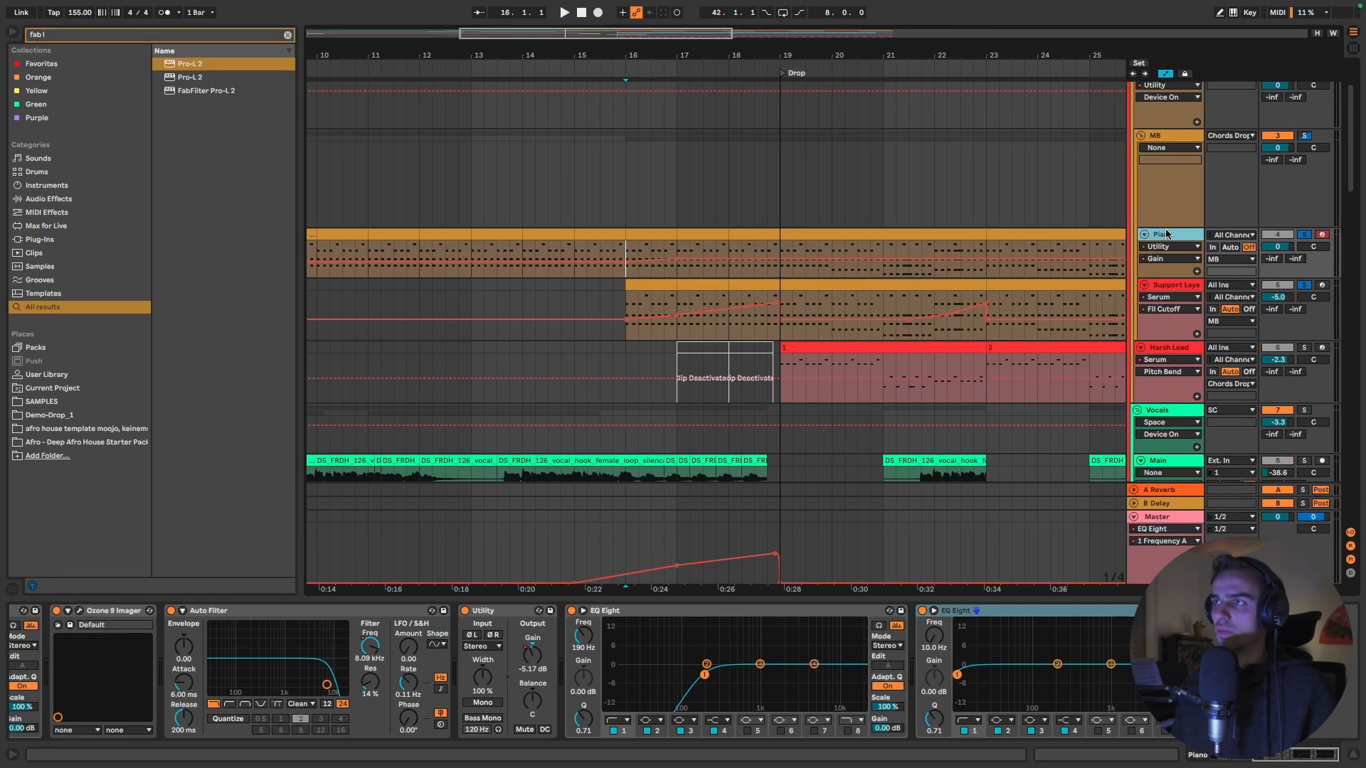
key(space)
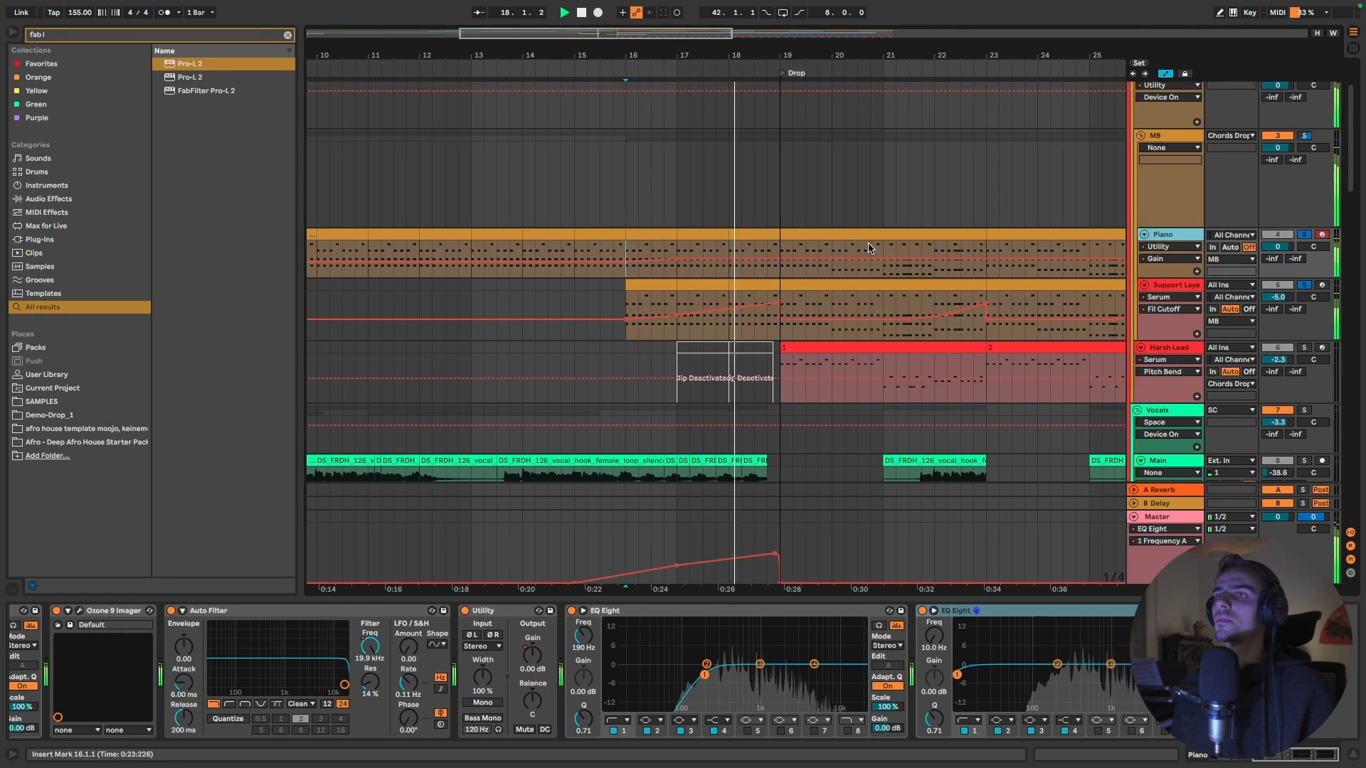
key(space)
Step: Select the pre-drop Crash and first Delayed Kick clips and play the soloed FX group from bar 16.4
scroll(888, 244, down, 10)
click(715, 248)
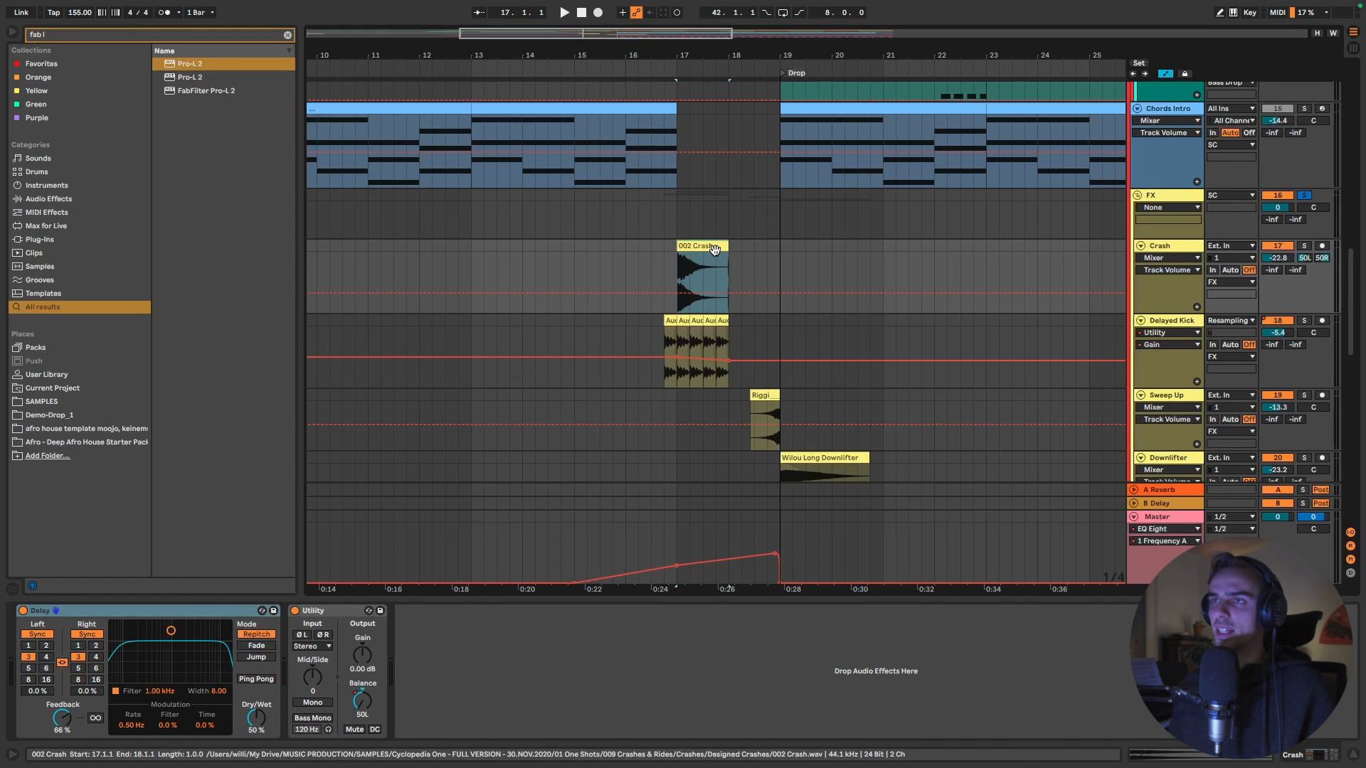
scroll(788, 311, down, 3)
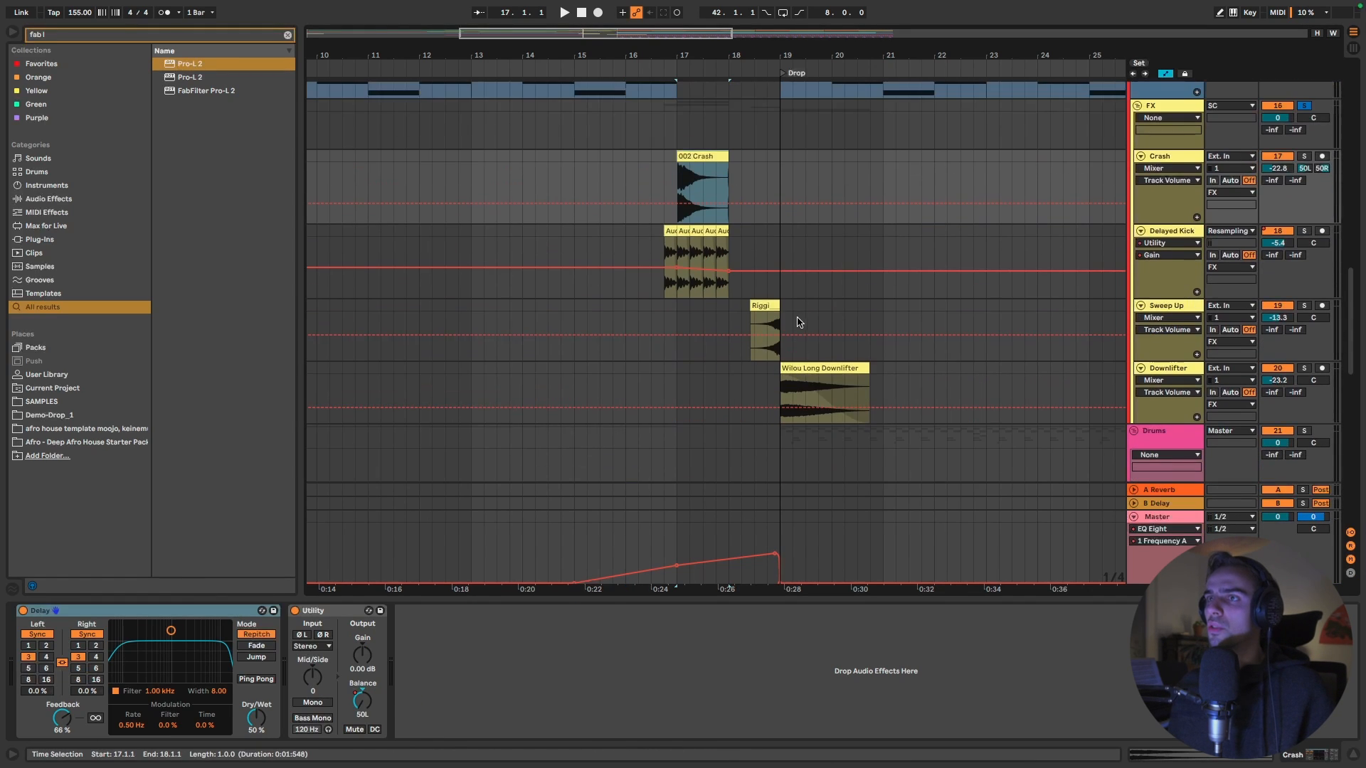
click(671, 234)
scroll(670, 242, up, 3)
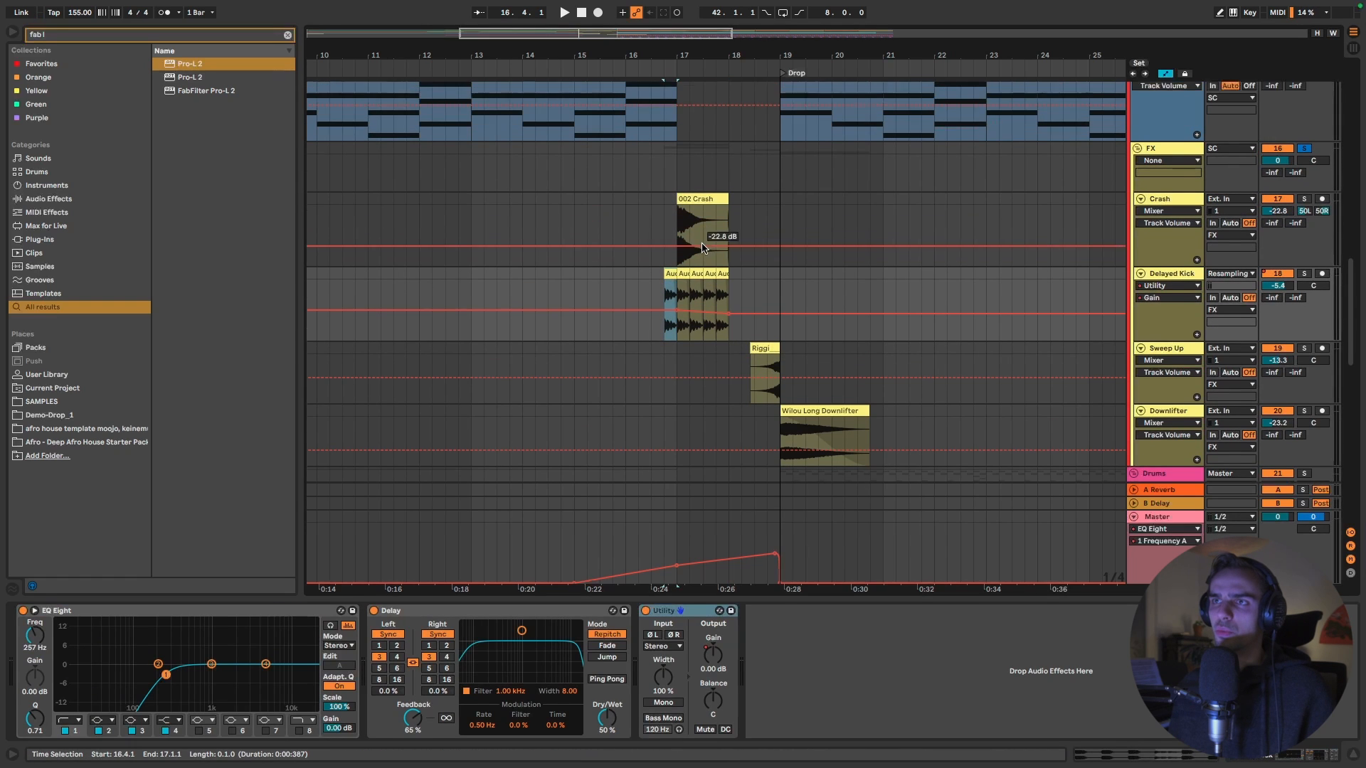
key(space)
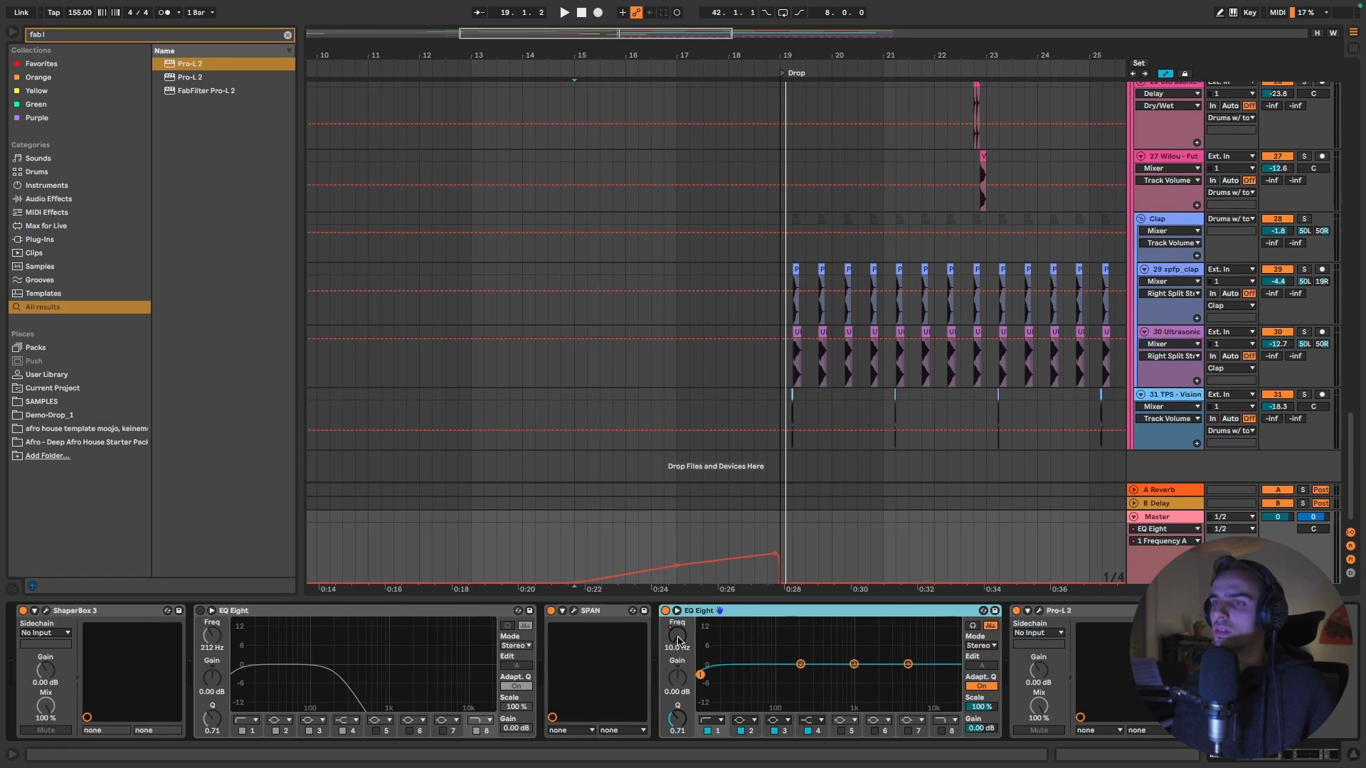
Step: Play the full drop from bar 19, and replay it with the Drums group soloed
key(space)
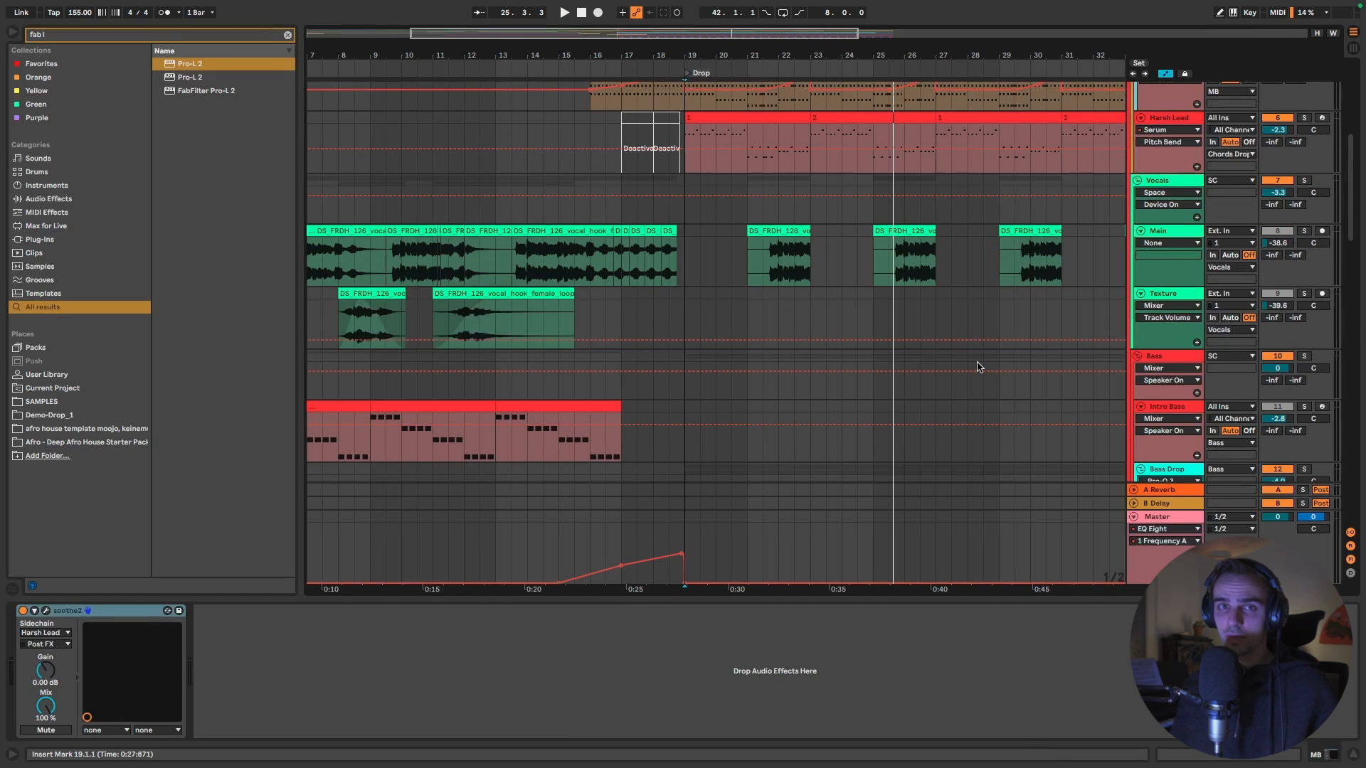
scroll(981, 367, down, 15)
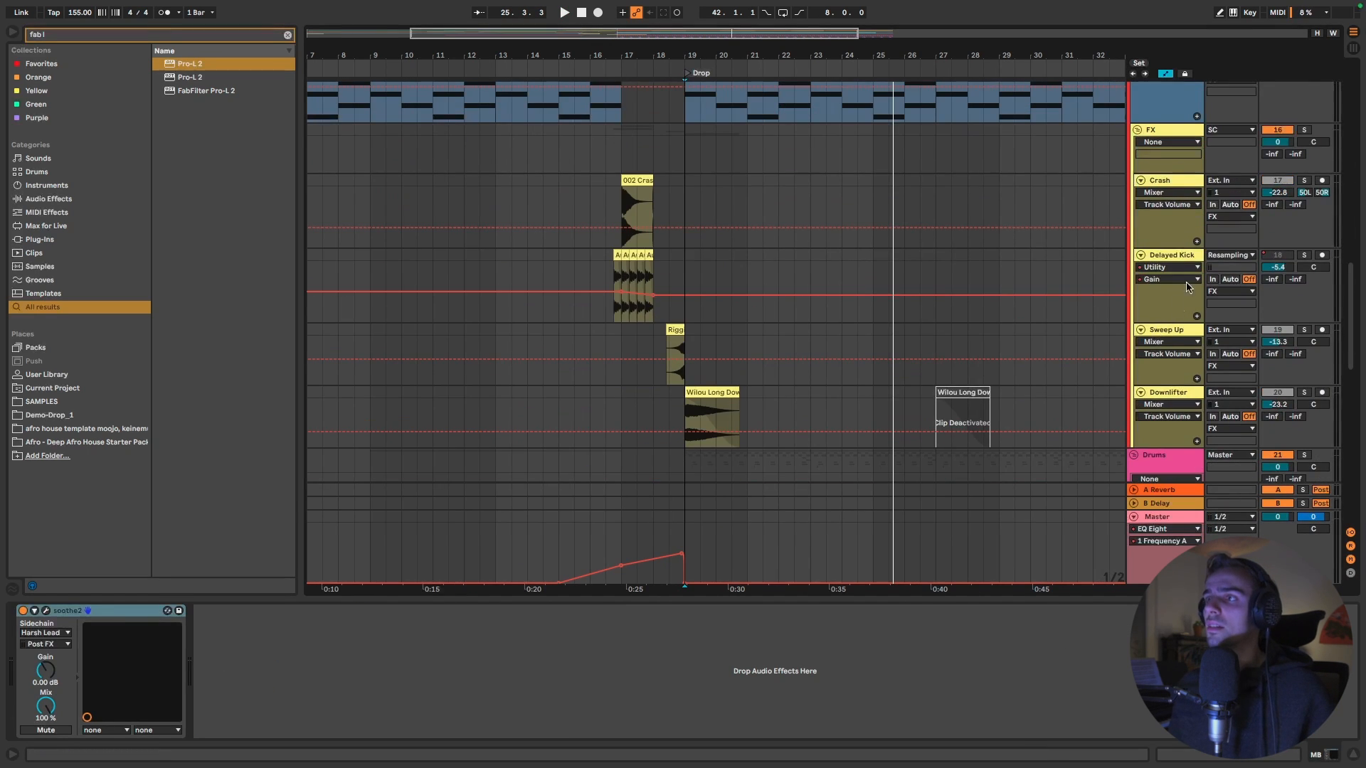
scroll(1277, 334, down, 5)
key(space)
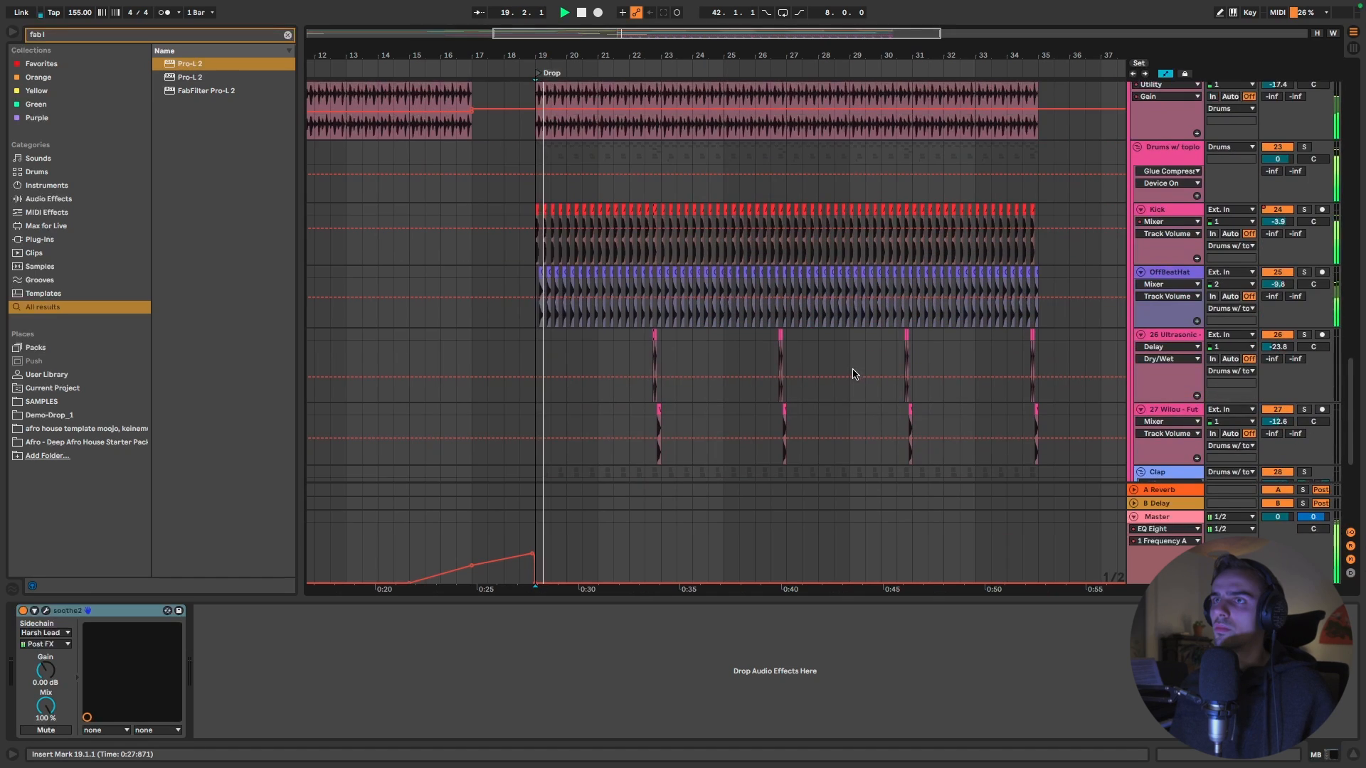
Step: Audition the drop's Chords Intro and Bass Drop layers by soloing them during playback
scroll(846, 370, up, 4)
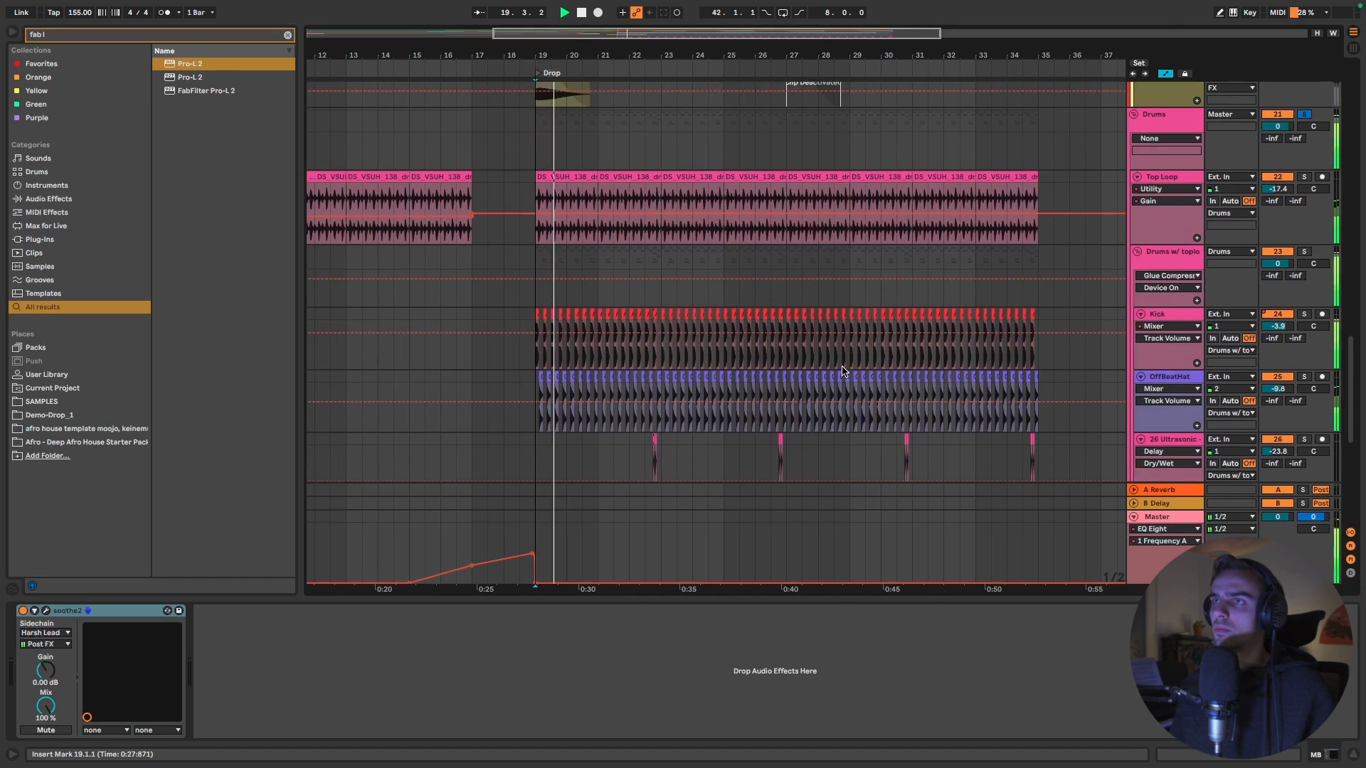
scroll(840, 370, up, 8)
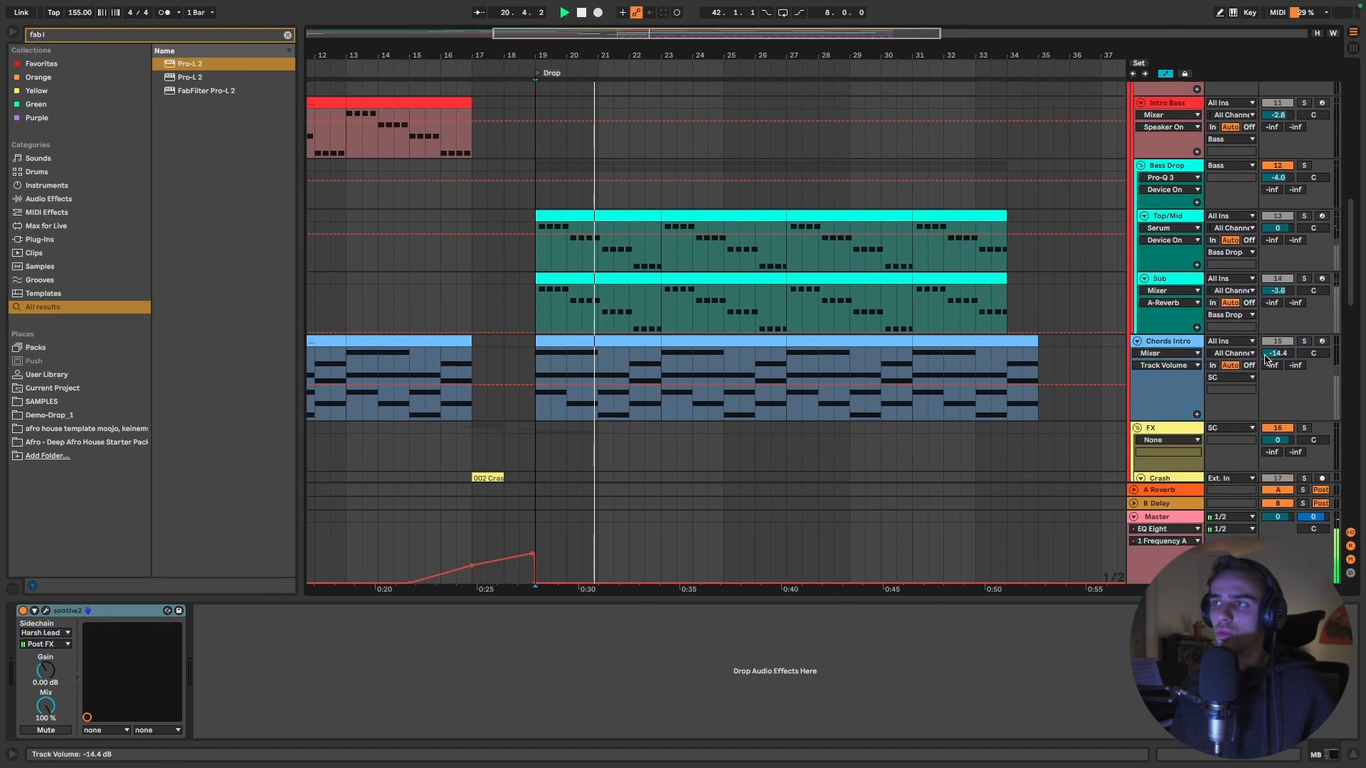
click(1305, 342)
scroll(727, 363, up, 2)
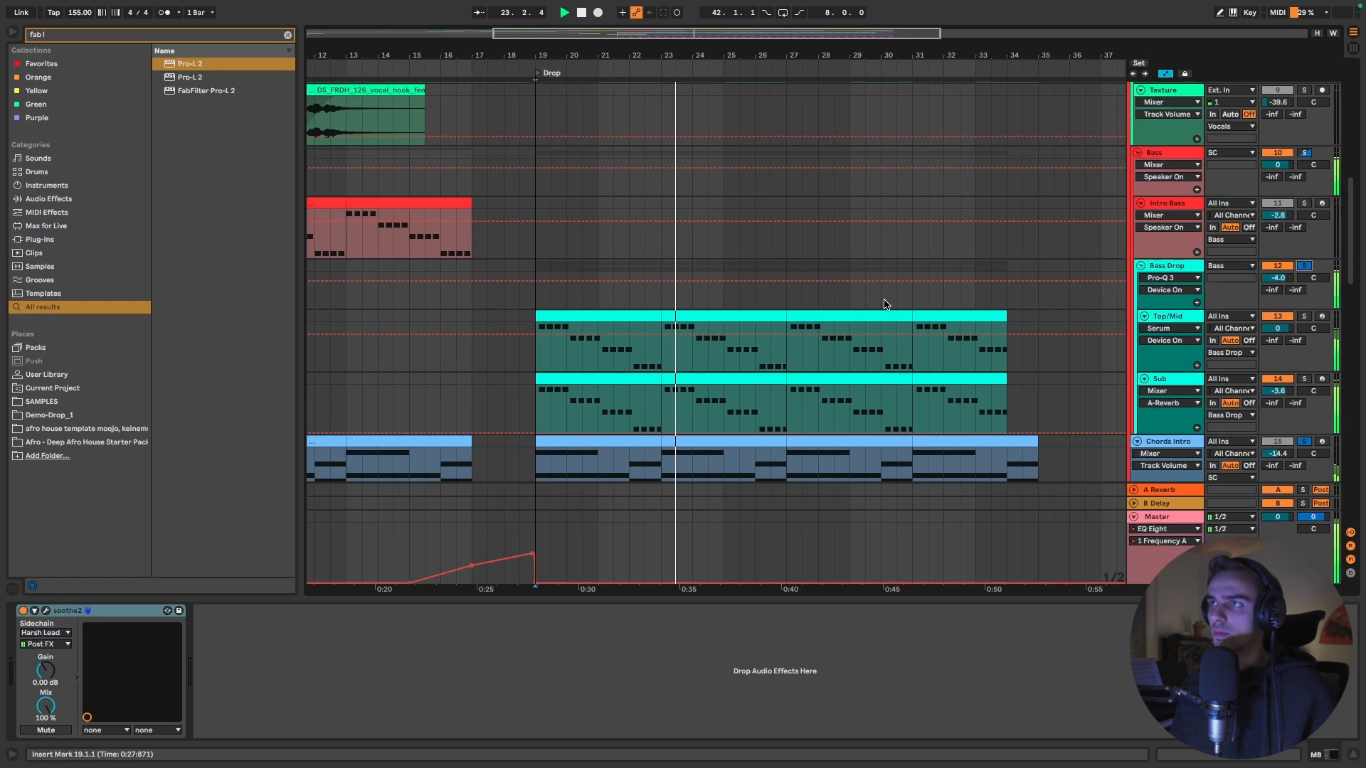
Step: Audition the Chords Drop group's Piano, Support Layer and Harsh Lead in the drop, and solo the Vocals group
scroll(883, 305, up, 7)
scroll(941, 317, up, 1)
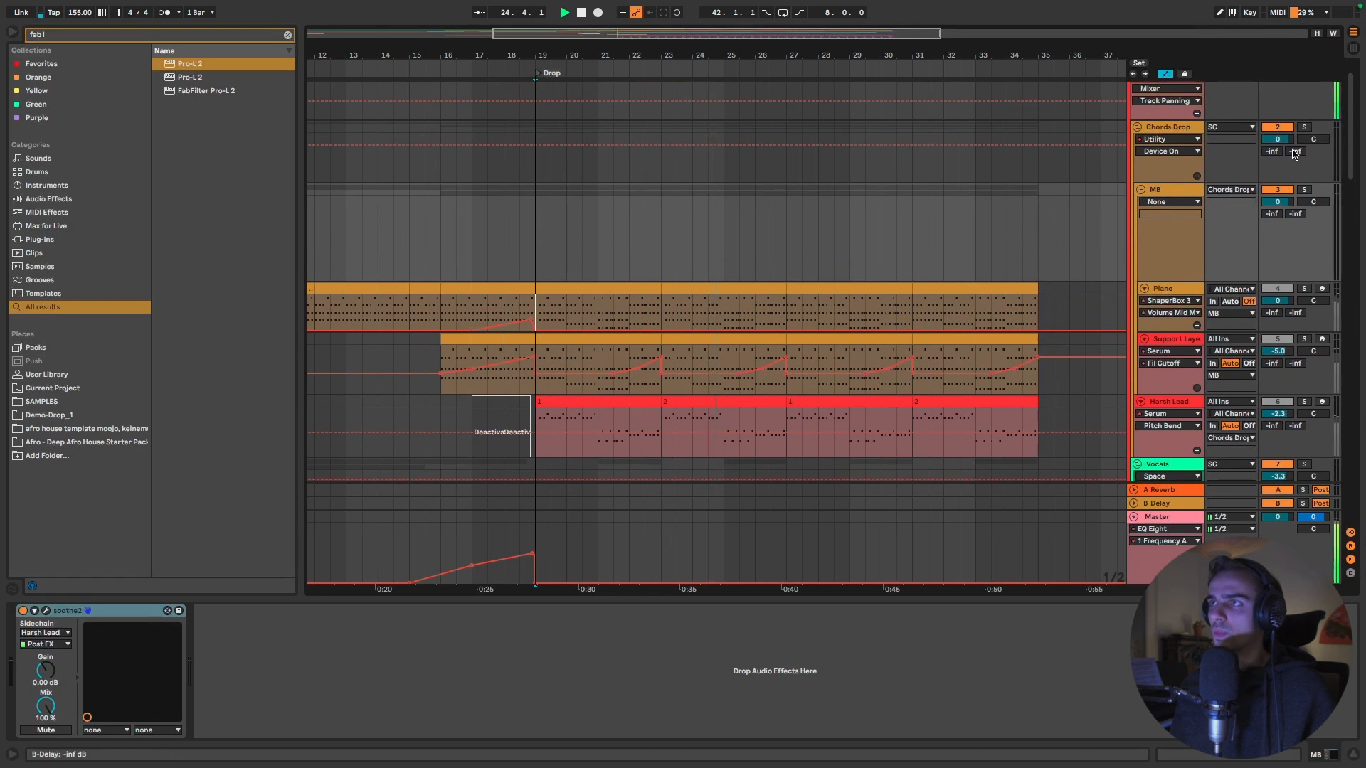
scroll(947, 274, down, 2)
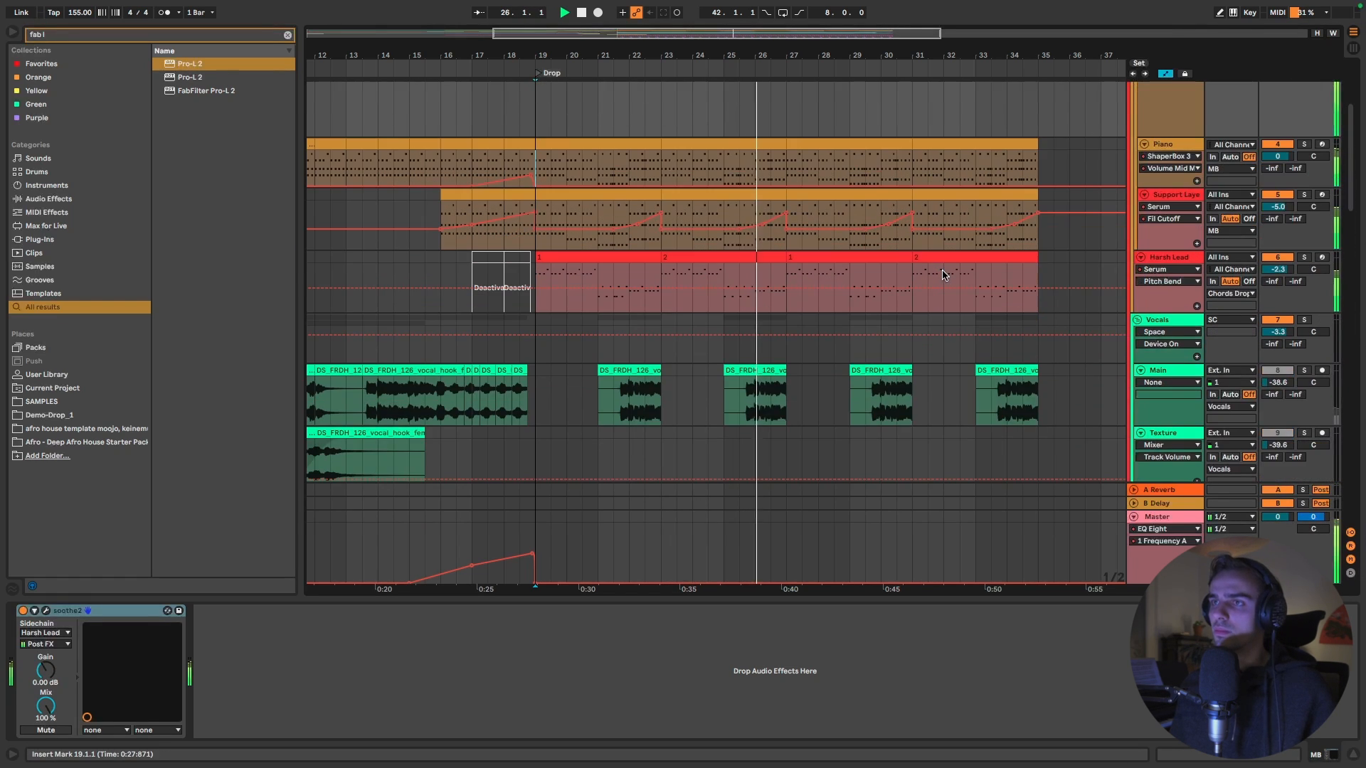
scroll(939, 276, down, 1)
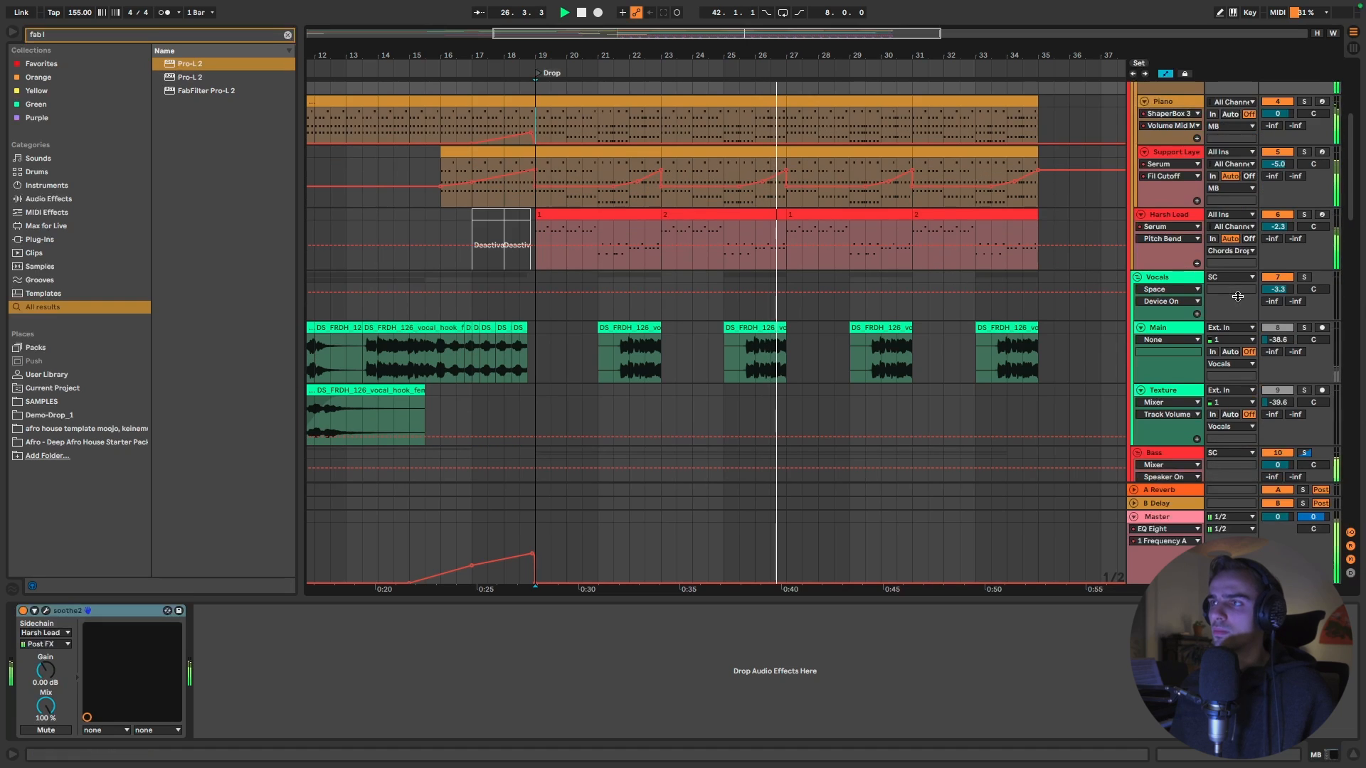
click(1305, 278)
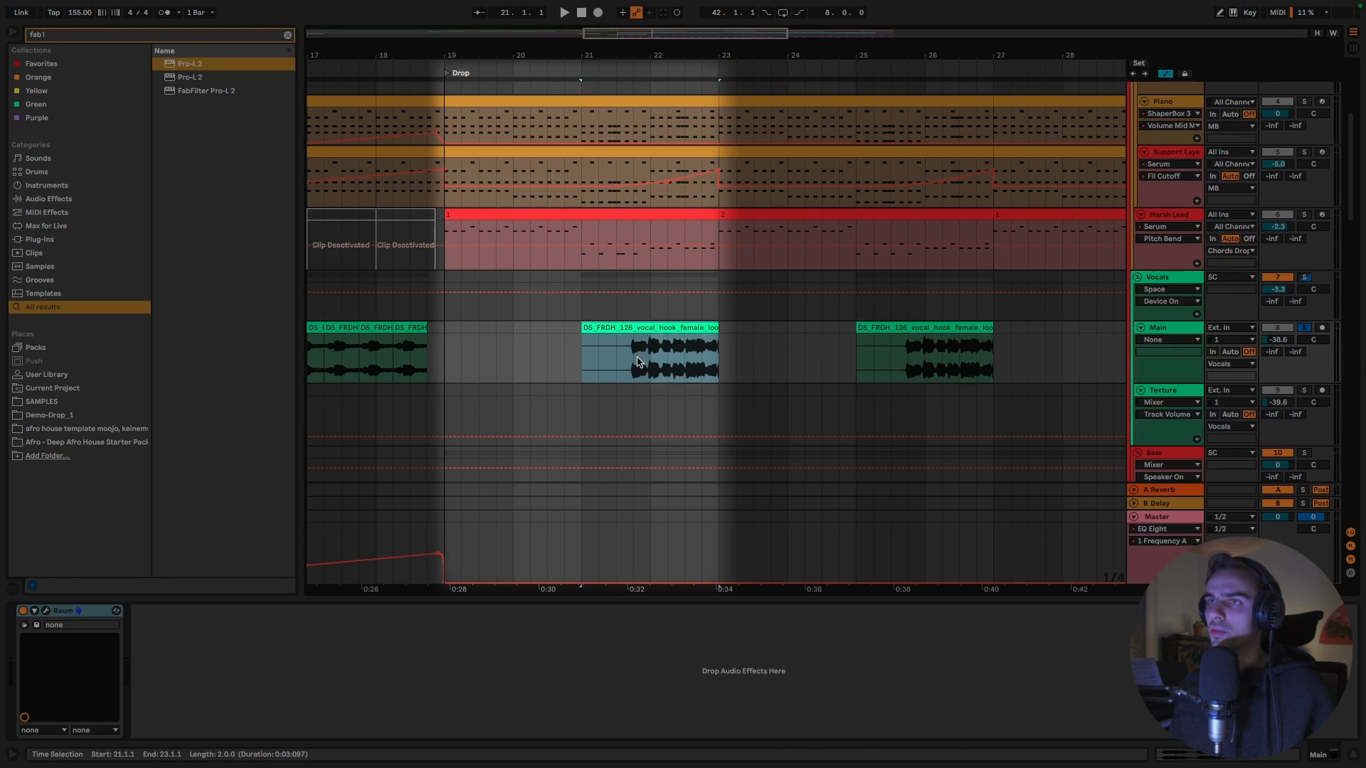
Step: Solo the Support Layer track in the Chords Drop group and play it from bar 21
key(minus)
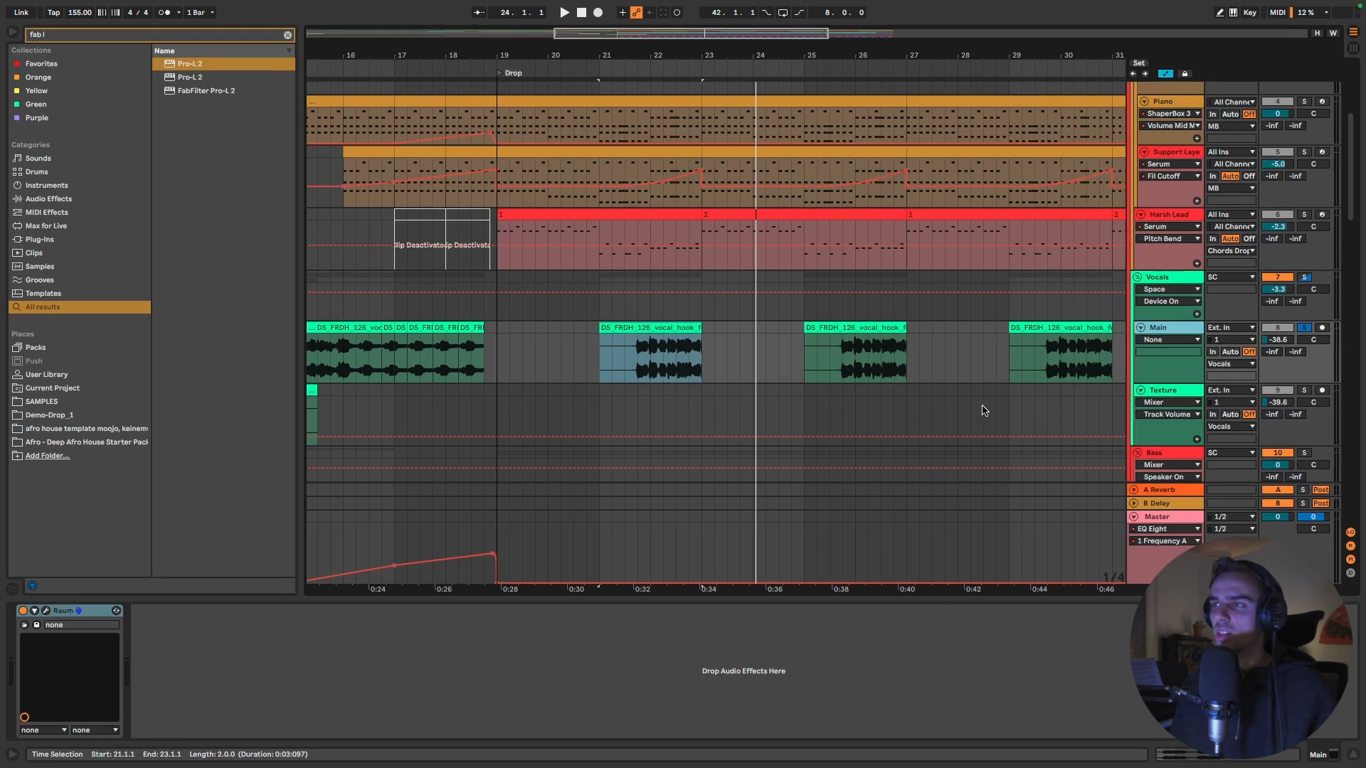
scroll(733, 336, up, 3)
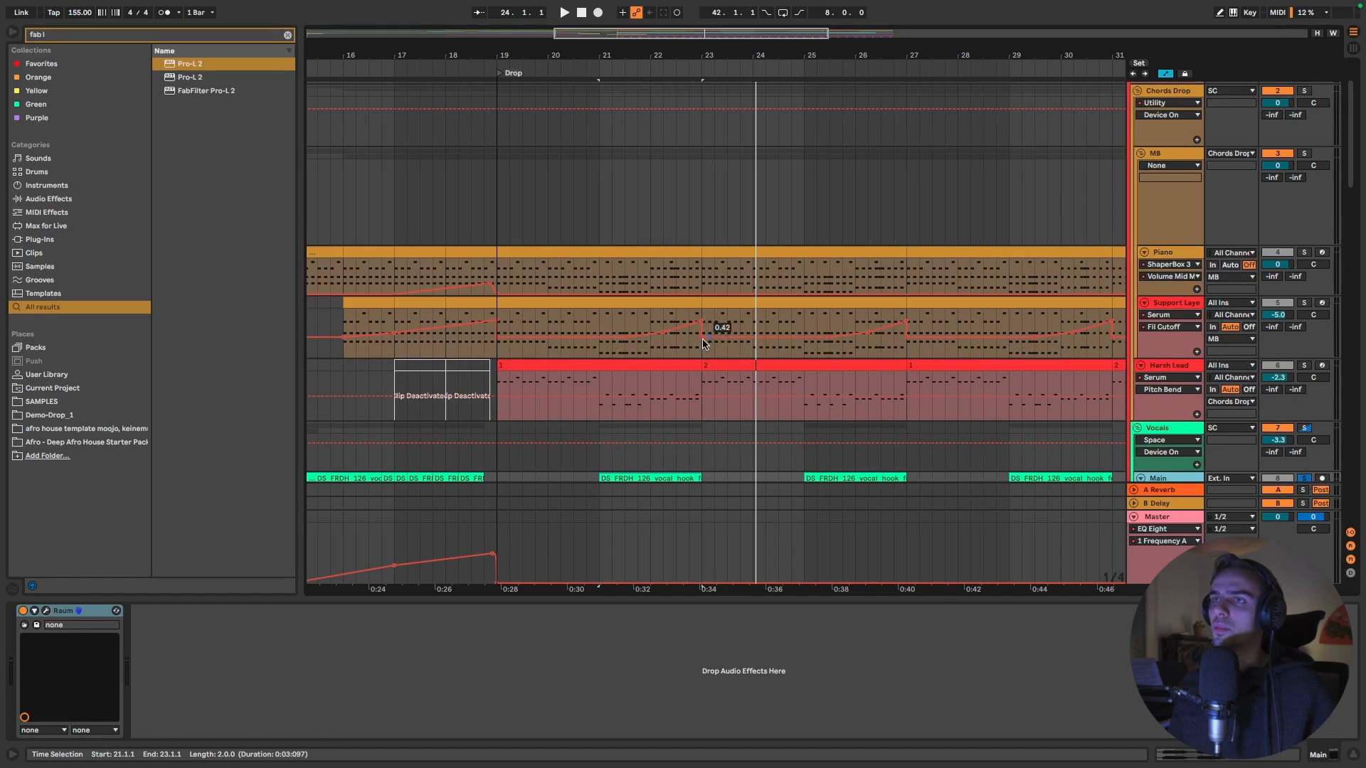
click(1187, 303)
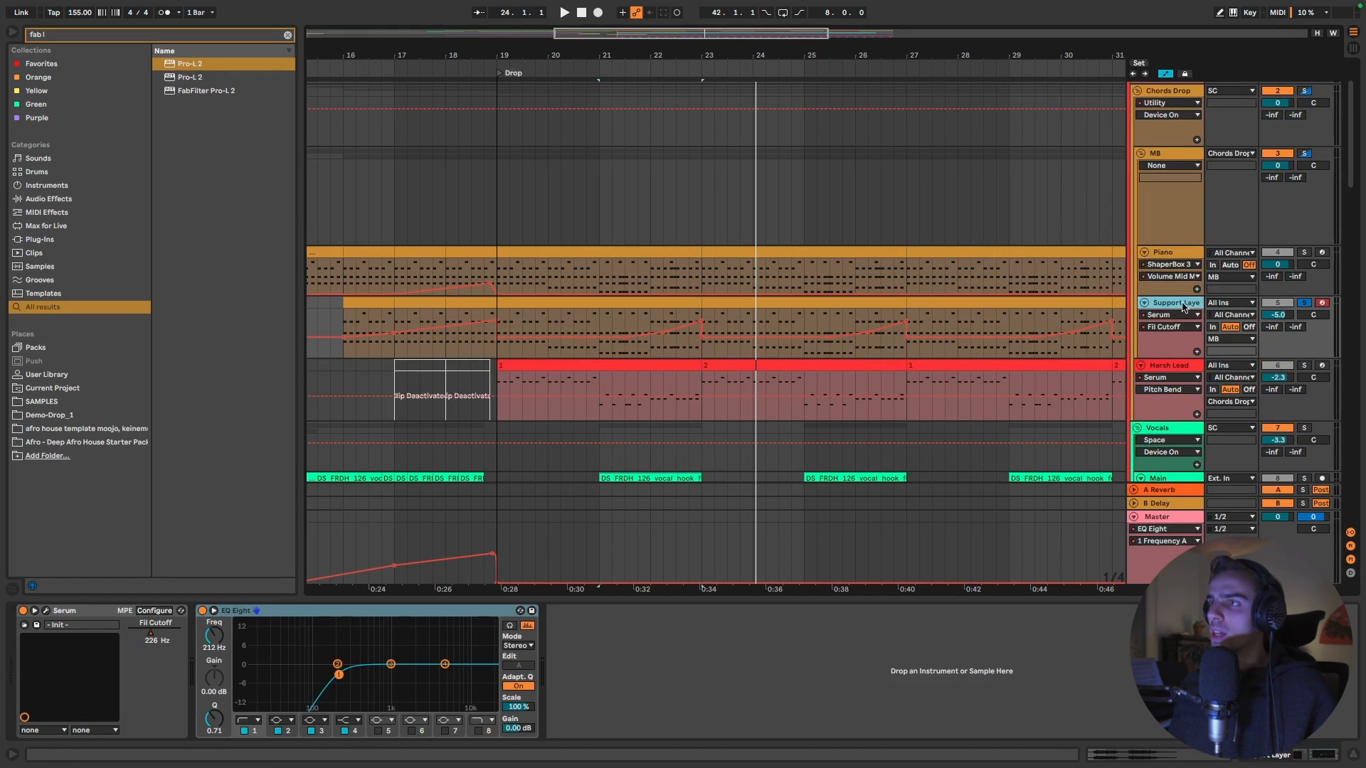
click(610, 326)
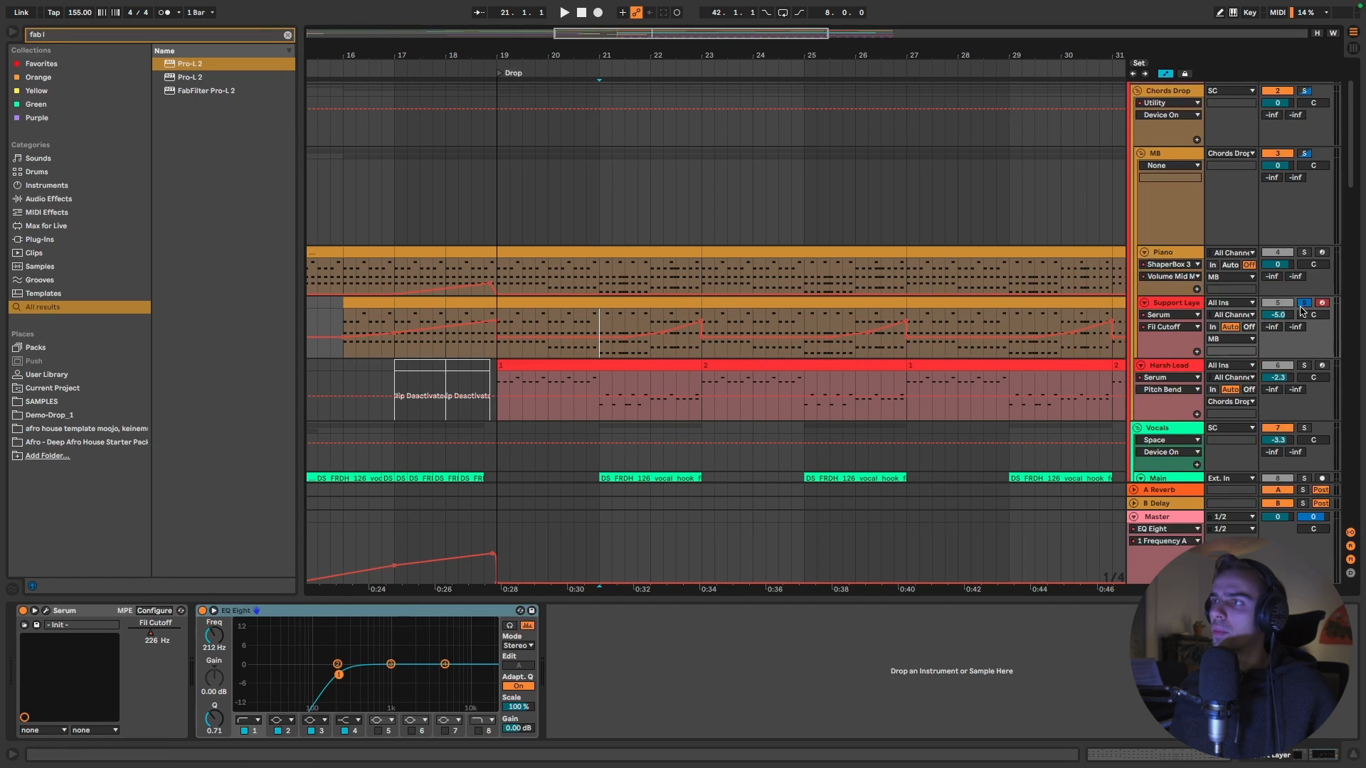
key(space)
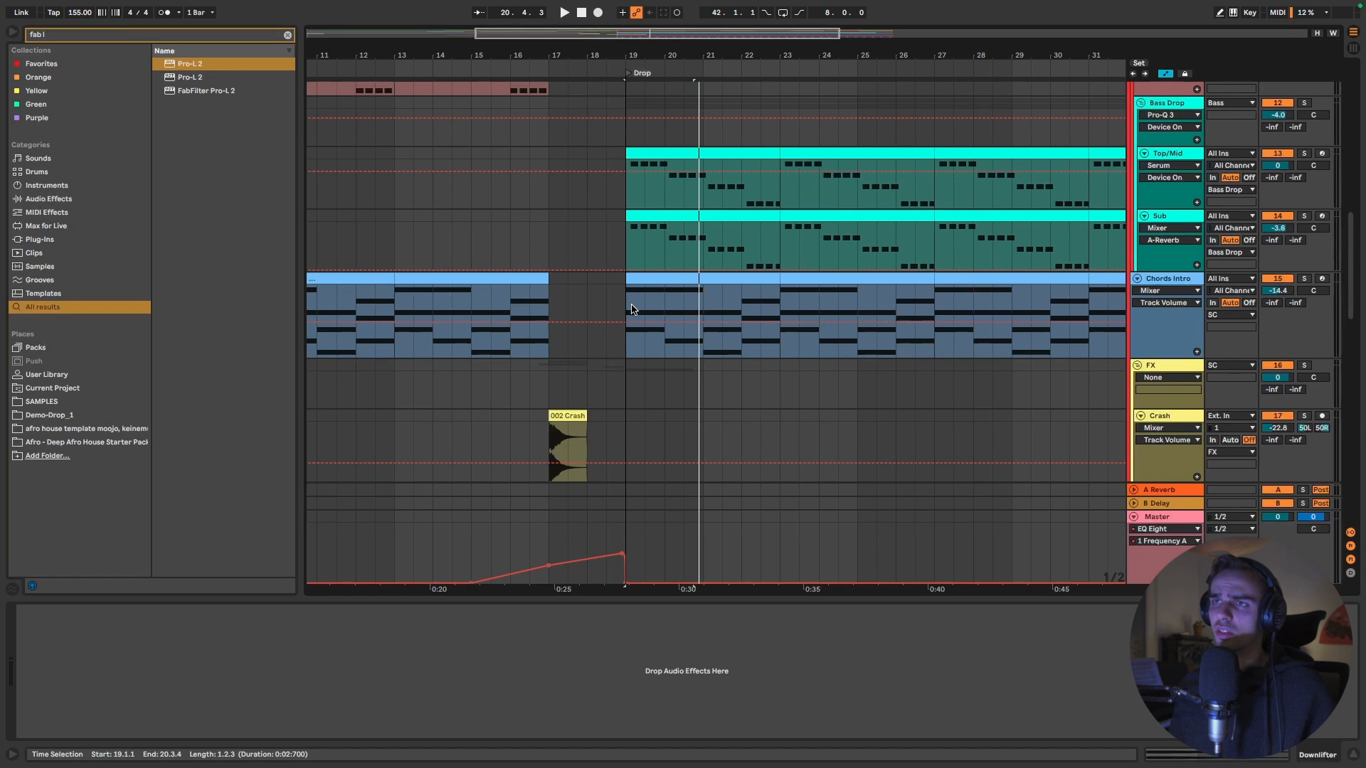
Step: Play the full arrangement from bar 1 and review the vocal, bass, chord and drum tracks through the intro and build-up
scroll(629, 306, up, 5)
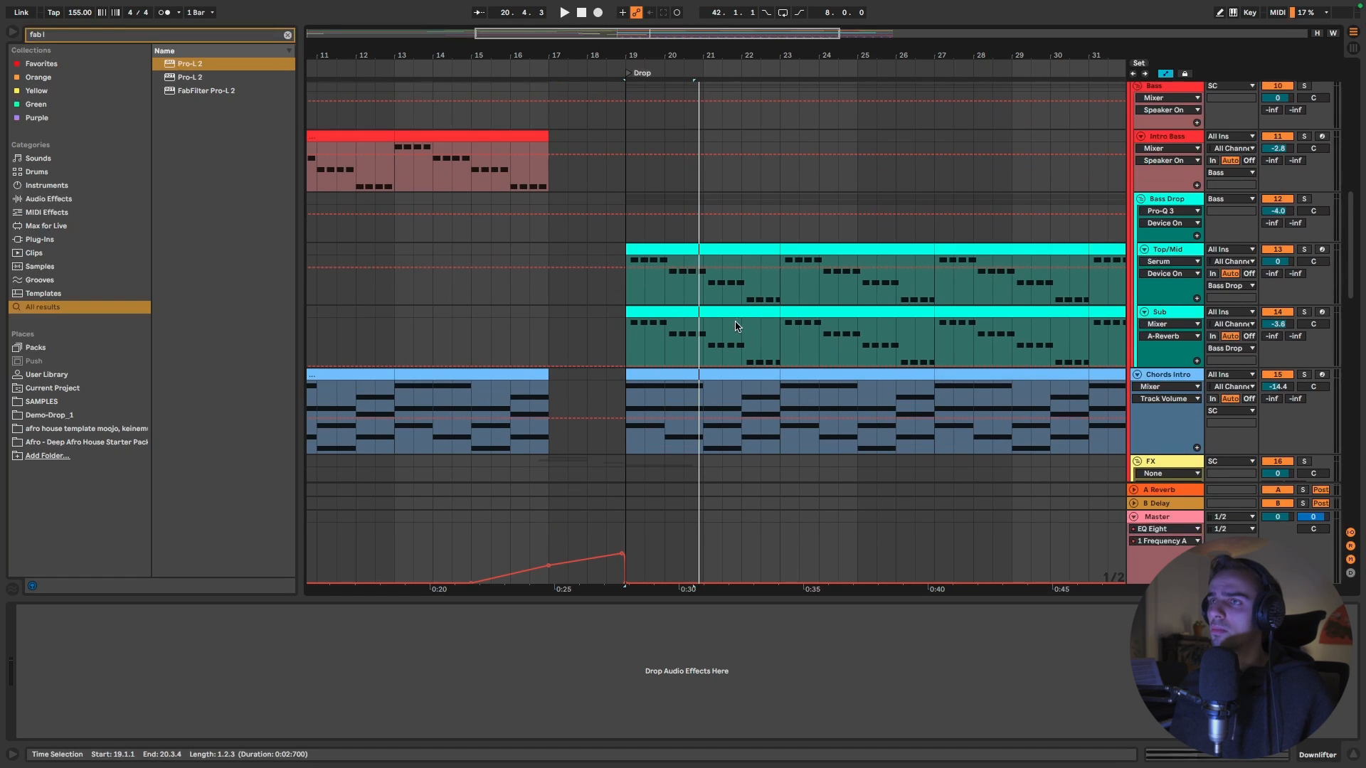
key(minus)
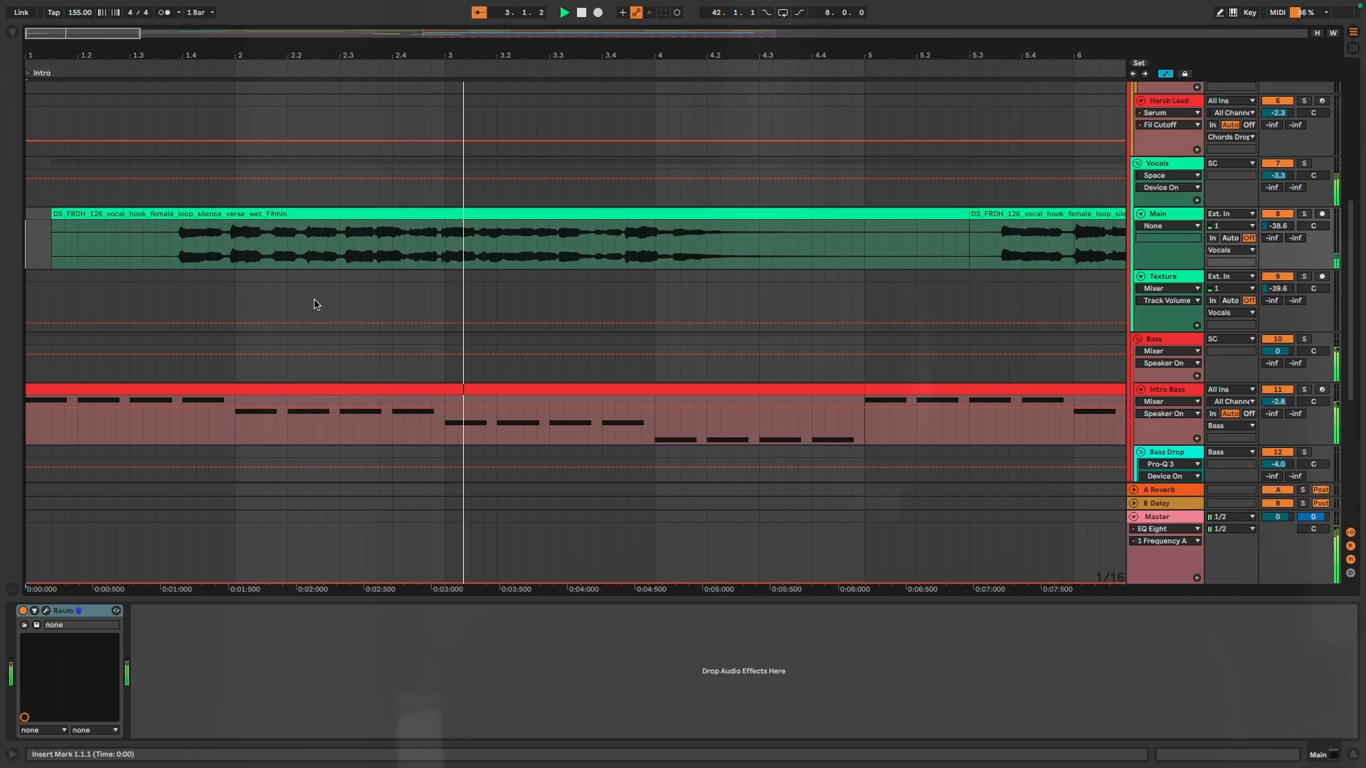
scroll(324, 304, down, 2)
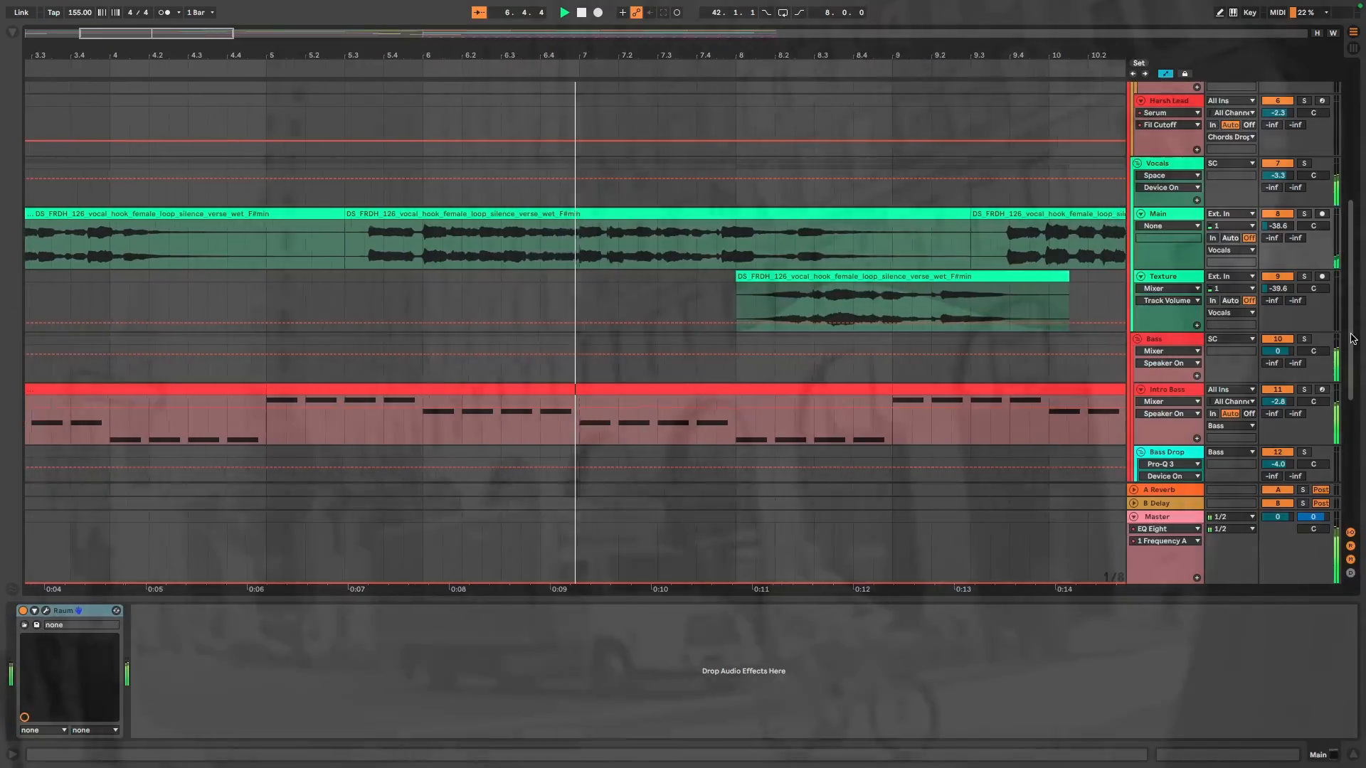
drag(1350, 340, 1351, 438)
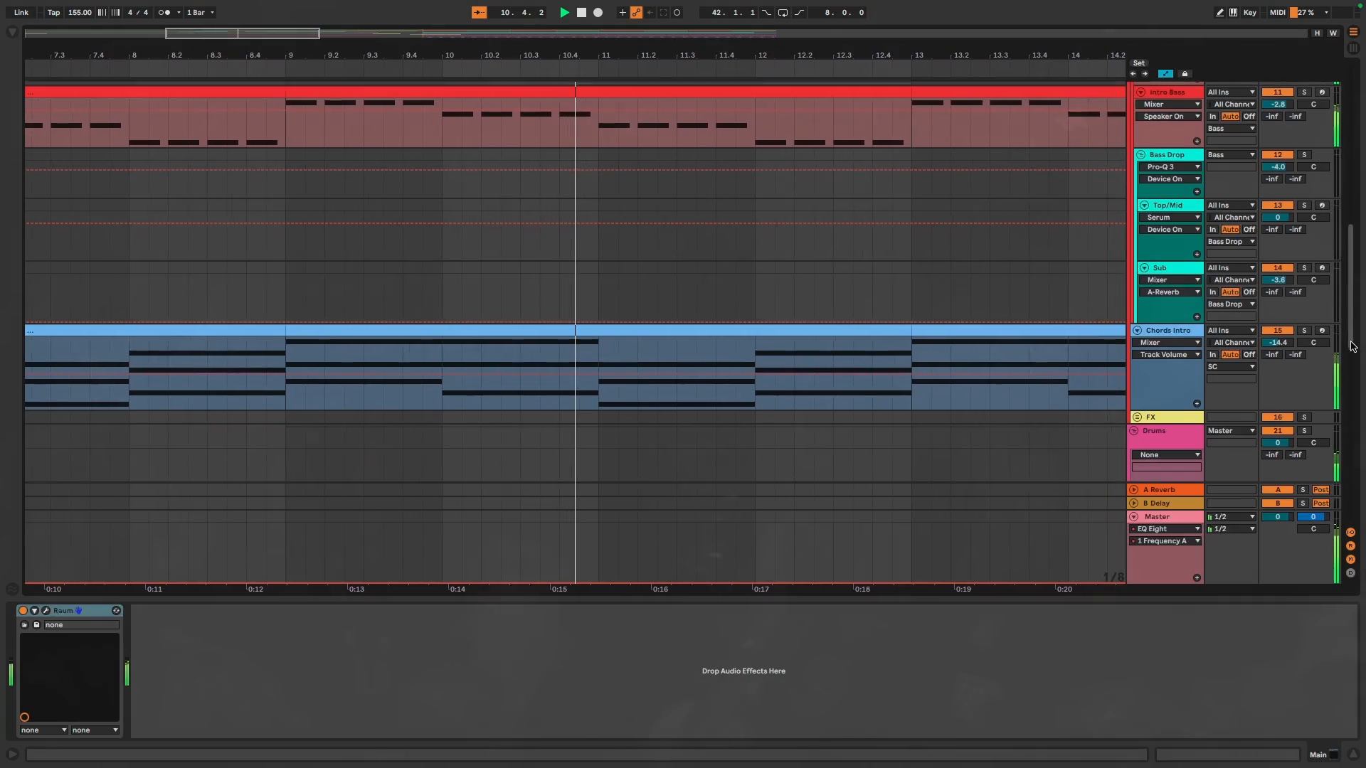
drag(1353, 345, 1351, 393)
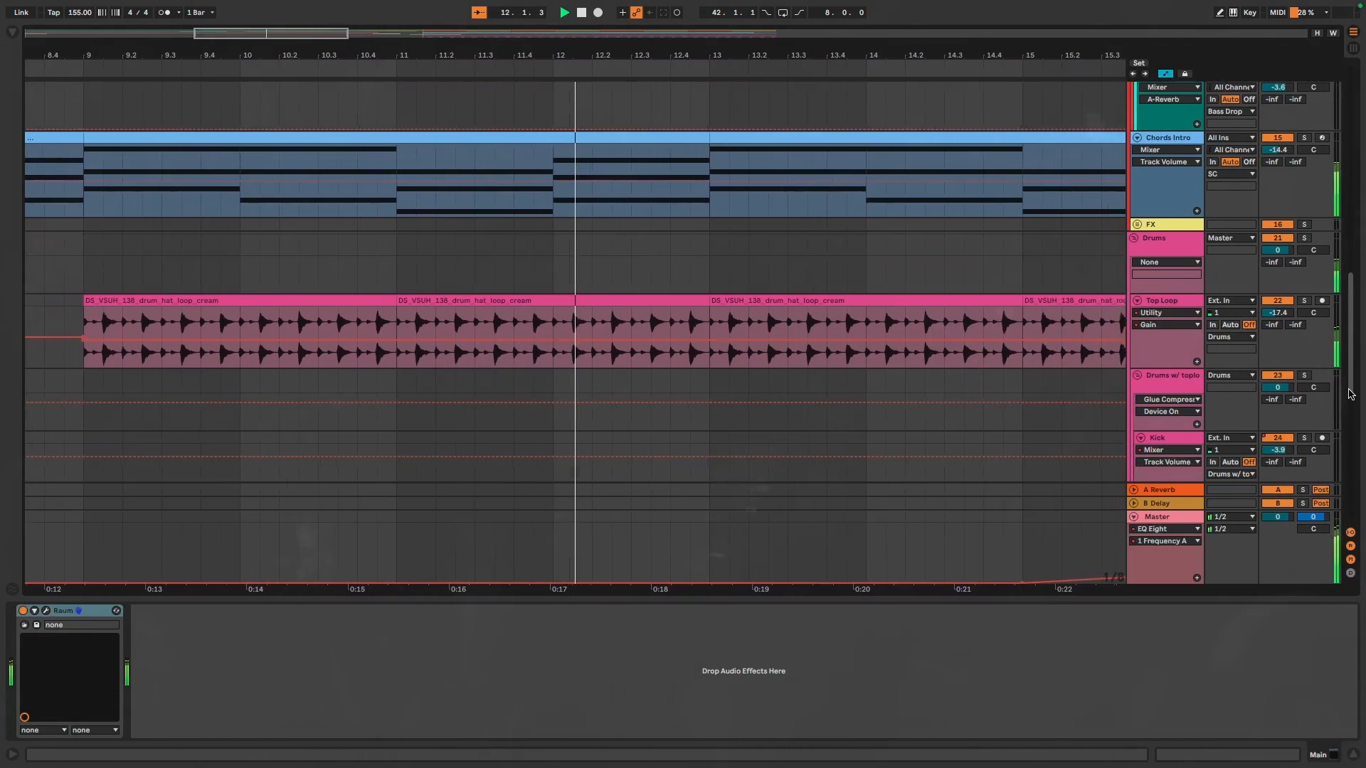
drag(1352, 393, 1358, 299)
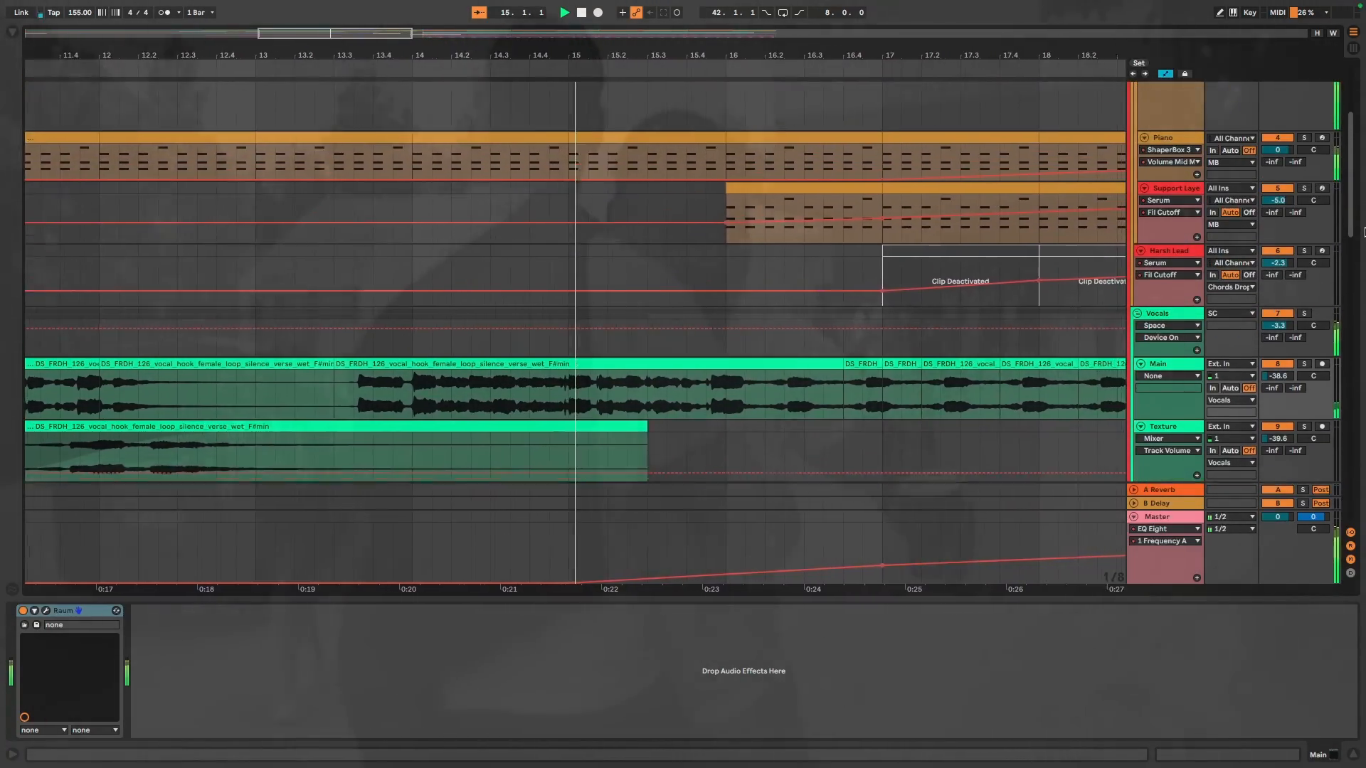
drag(1364, 231, 1364, 206)
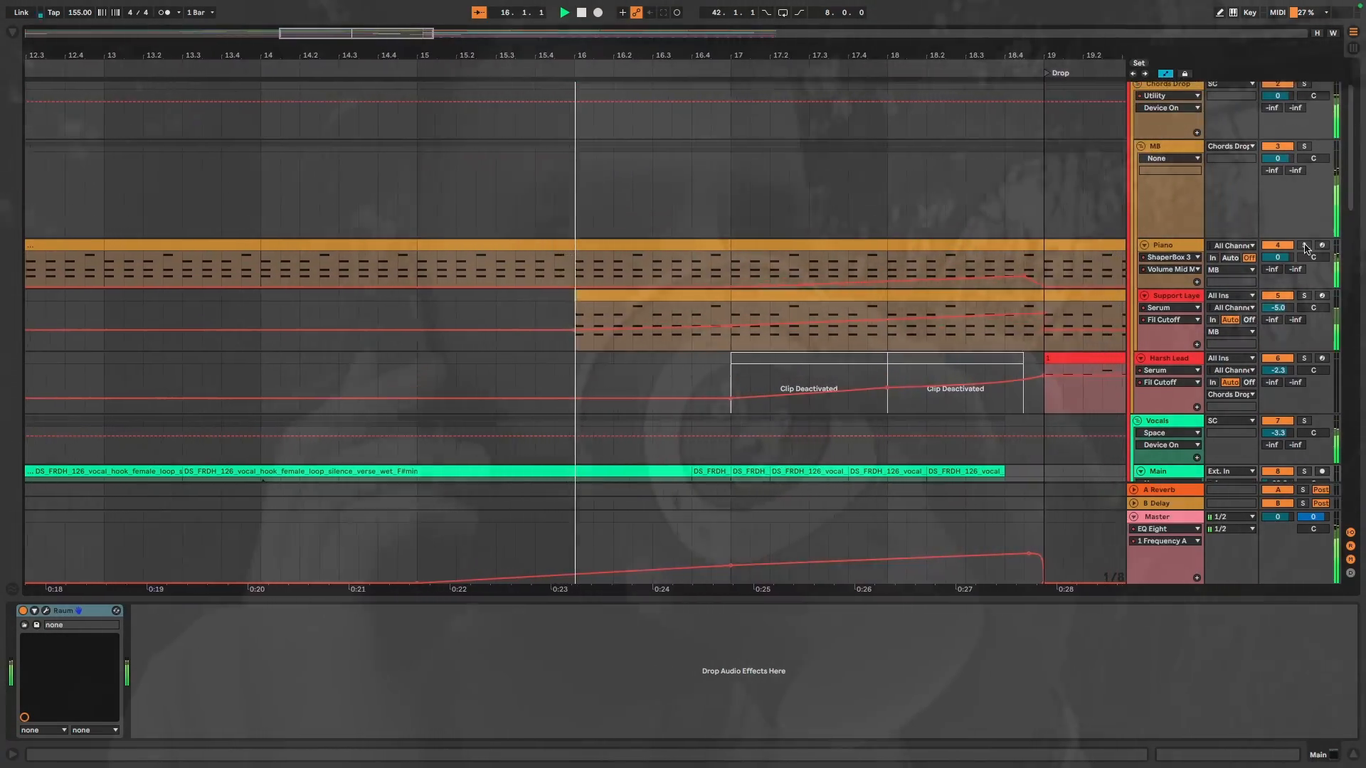
Step: Select the Piano track, make its lane taller, and review the layers during playback from the build-up through the end of the drop
click(1301, 280)
drag(1298, 289, 1295, 313)
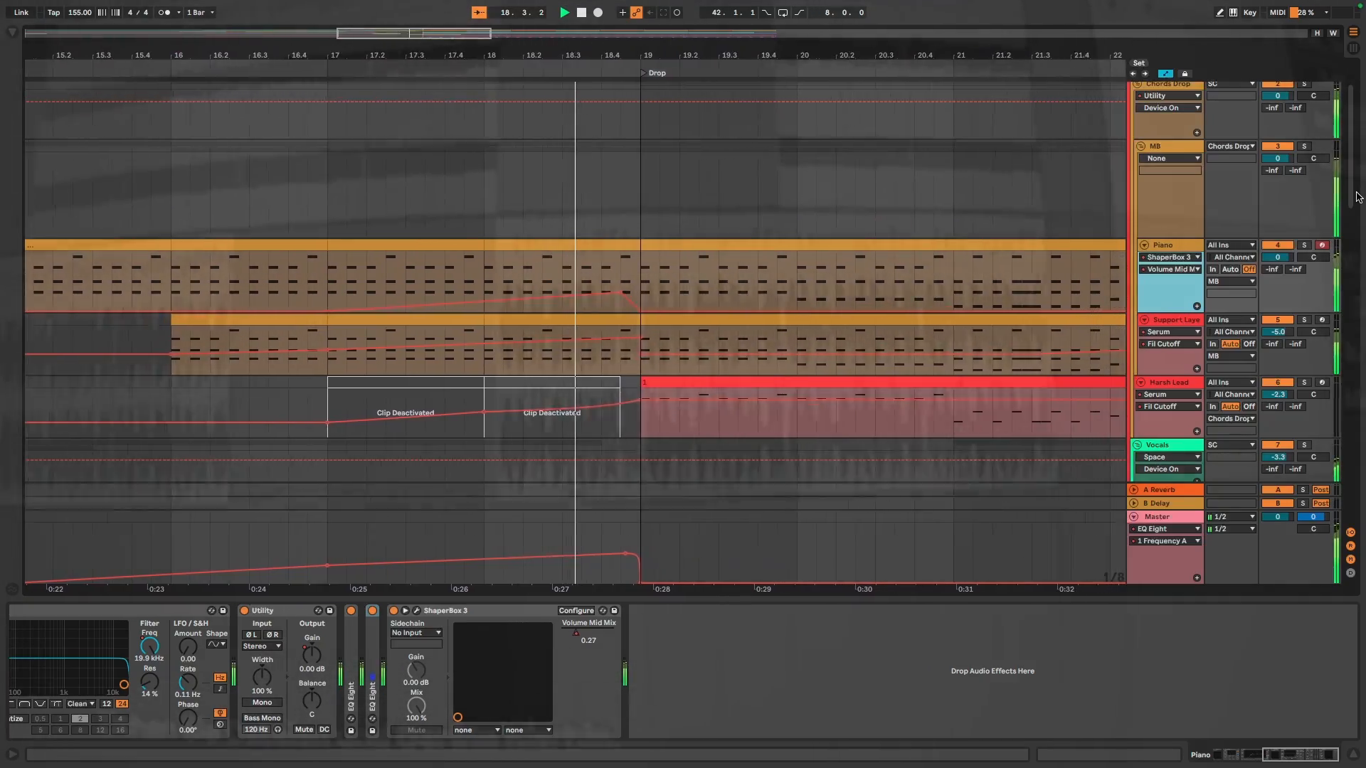
drag(1355, 225, 1345, 370)
scroll(947, 351, down, 5)
drag(1344, 403, 1356, 206)
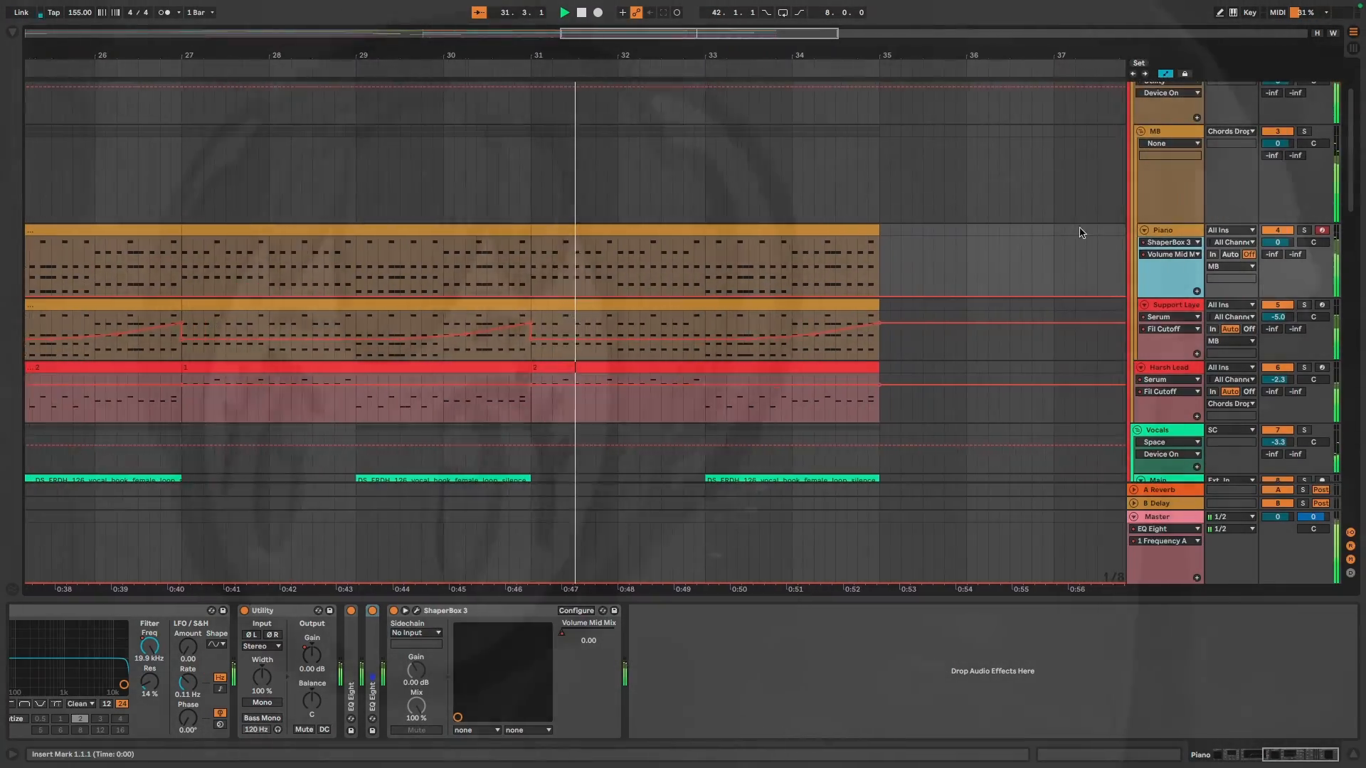
drag(1352, 156, 1315, 373)
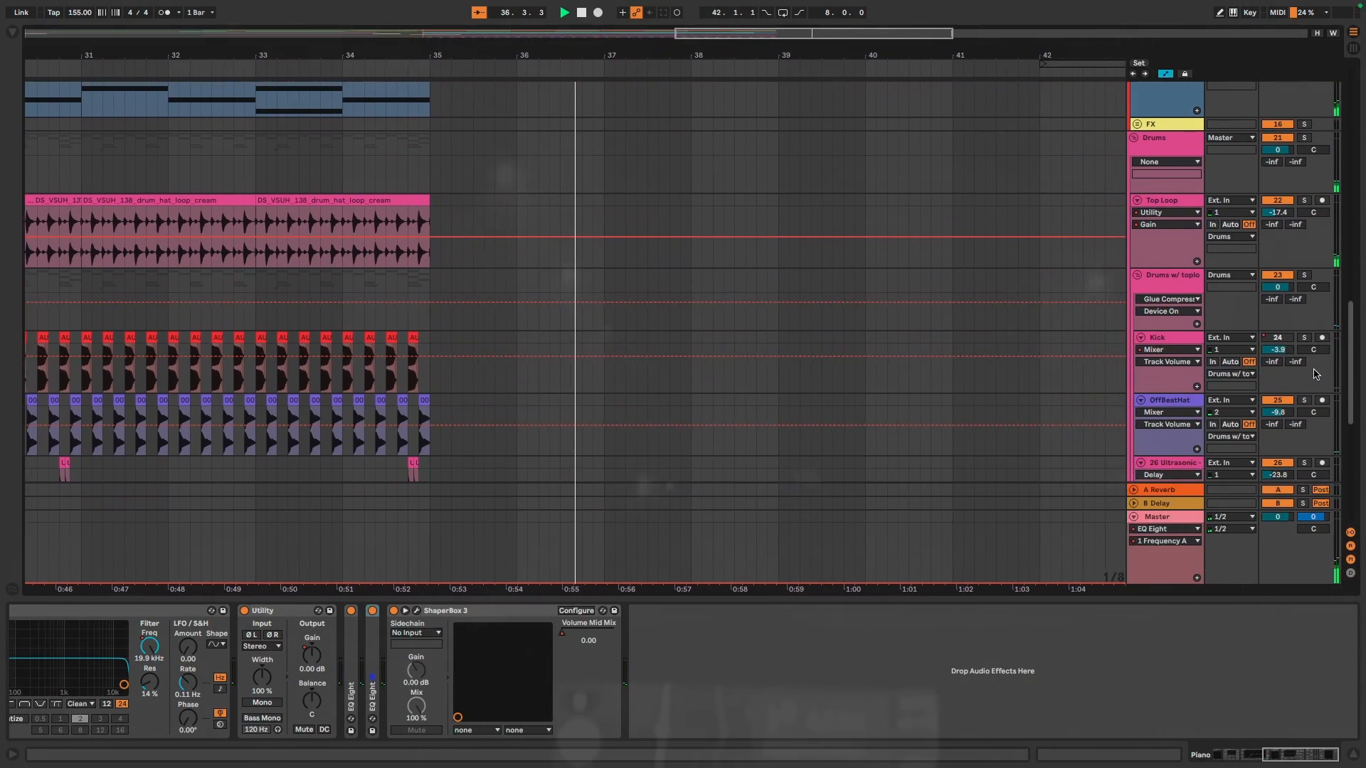